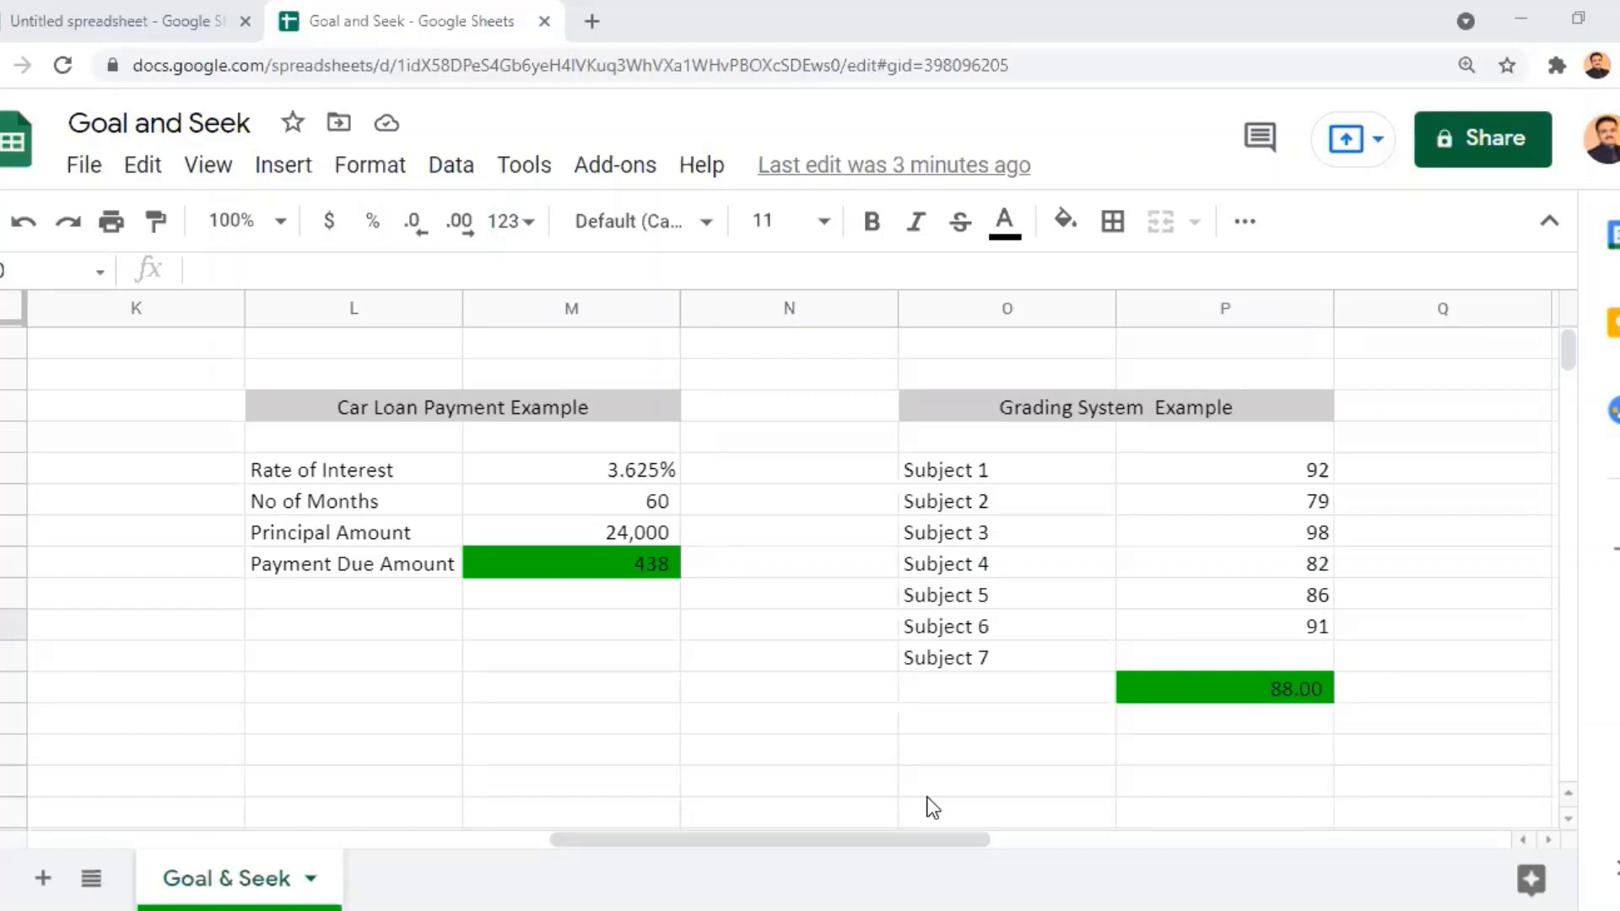
# Examine the Car Loan Payment and Grading System examples, including the loan's rate, months, principal and payment due formula.
pyautogui.click(465, 413)
pyautogui.click(1046, 408)
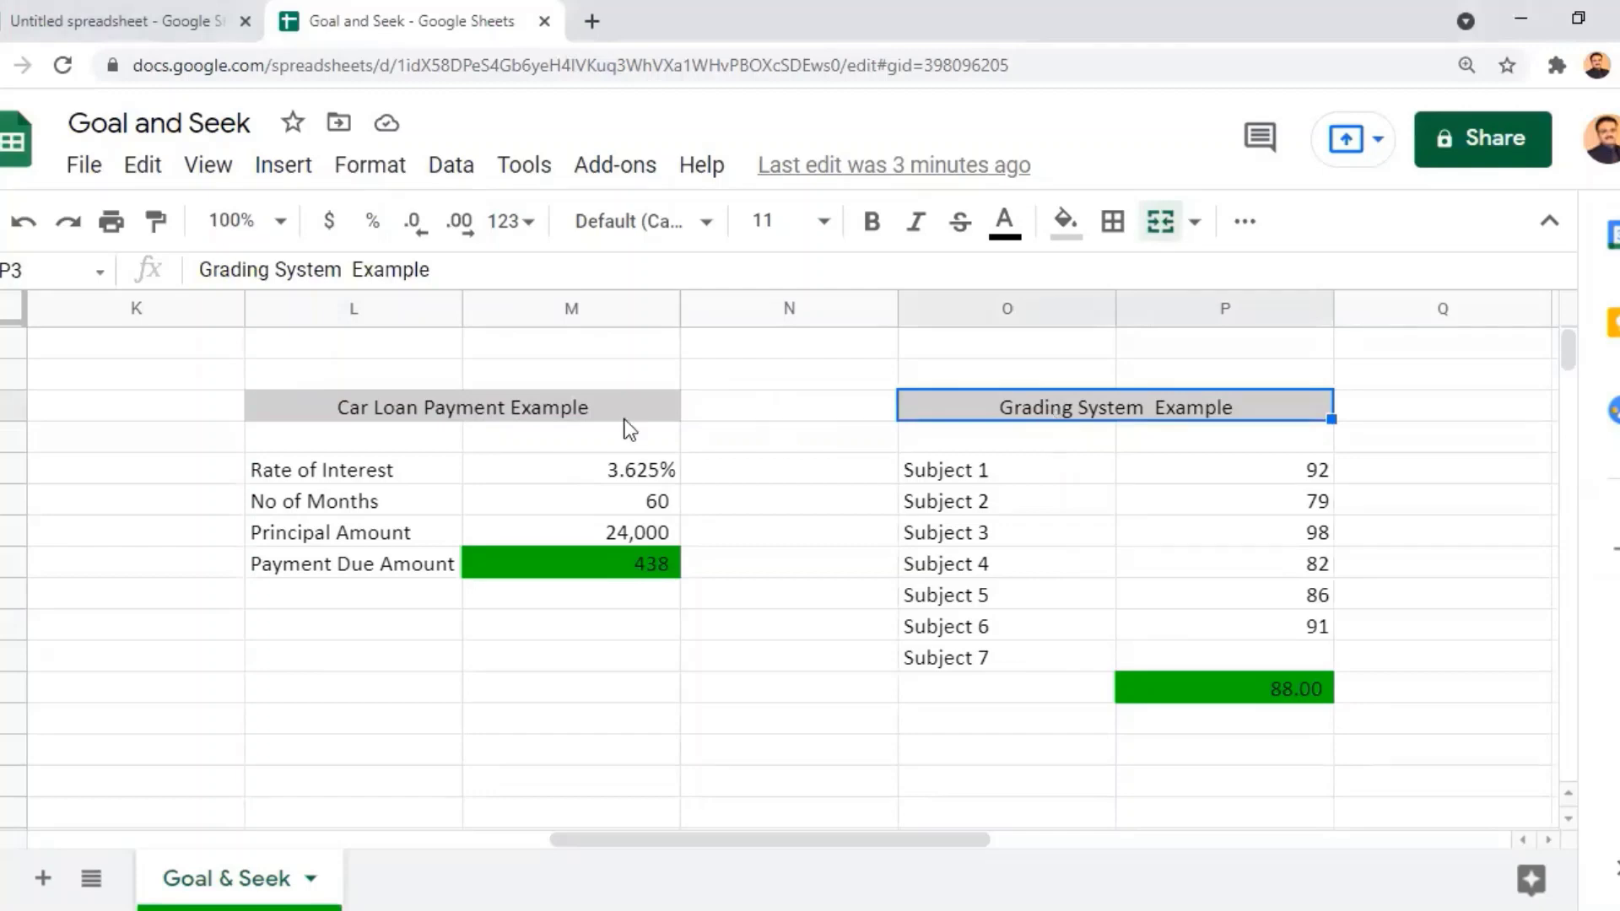
pyautogui.click(288, 413)
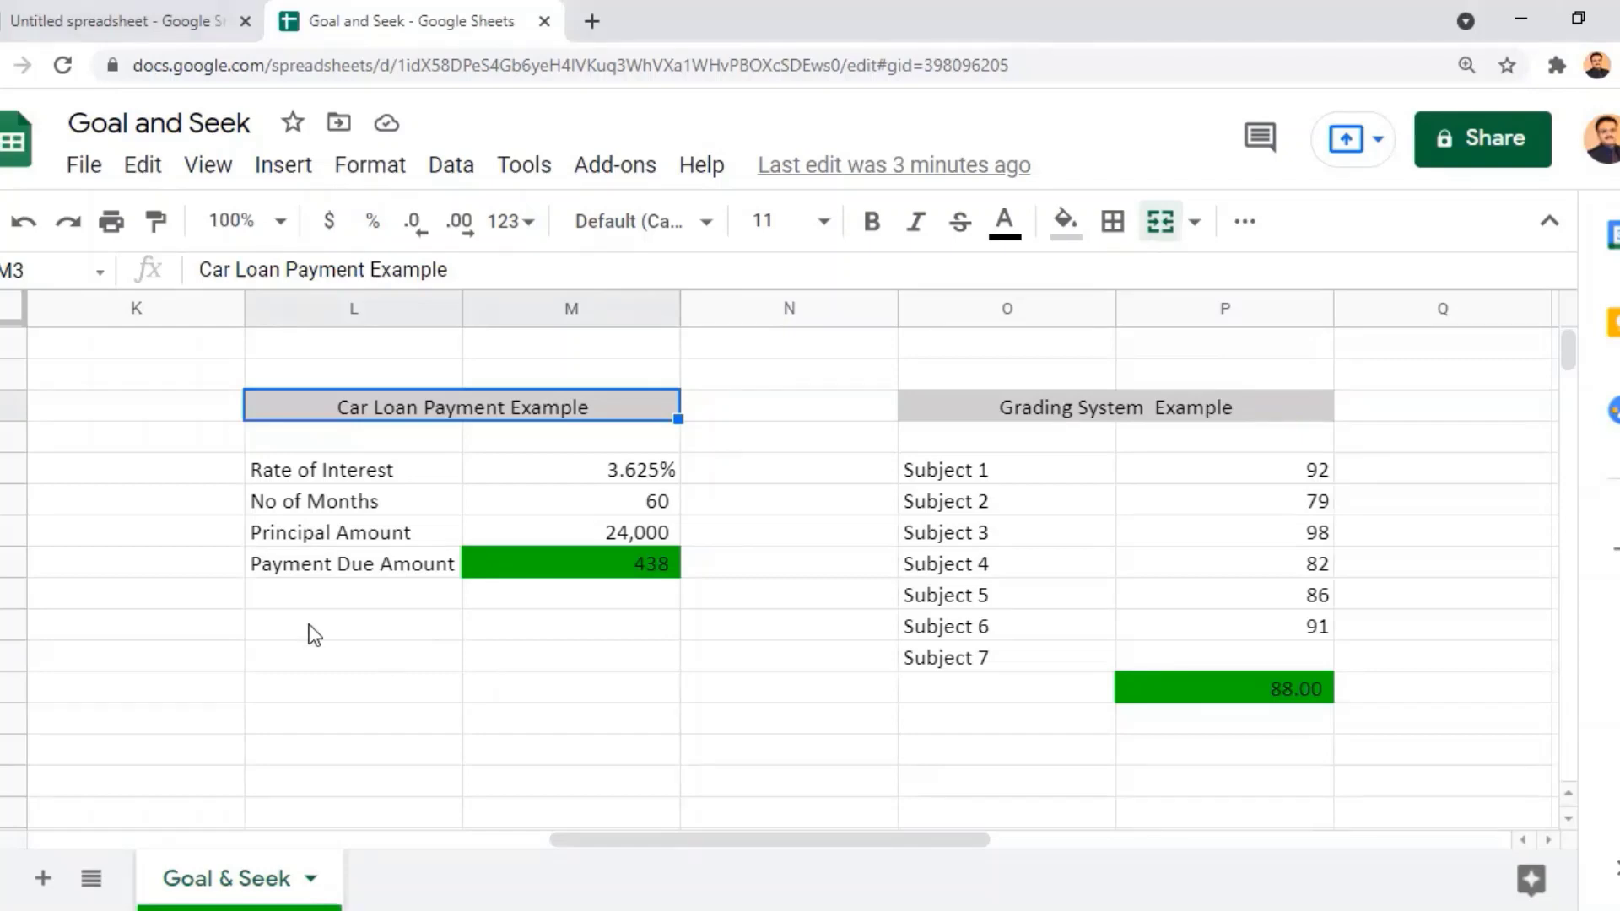
pyautogui.click(662, 565)
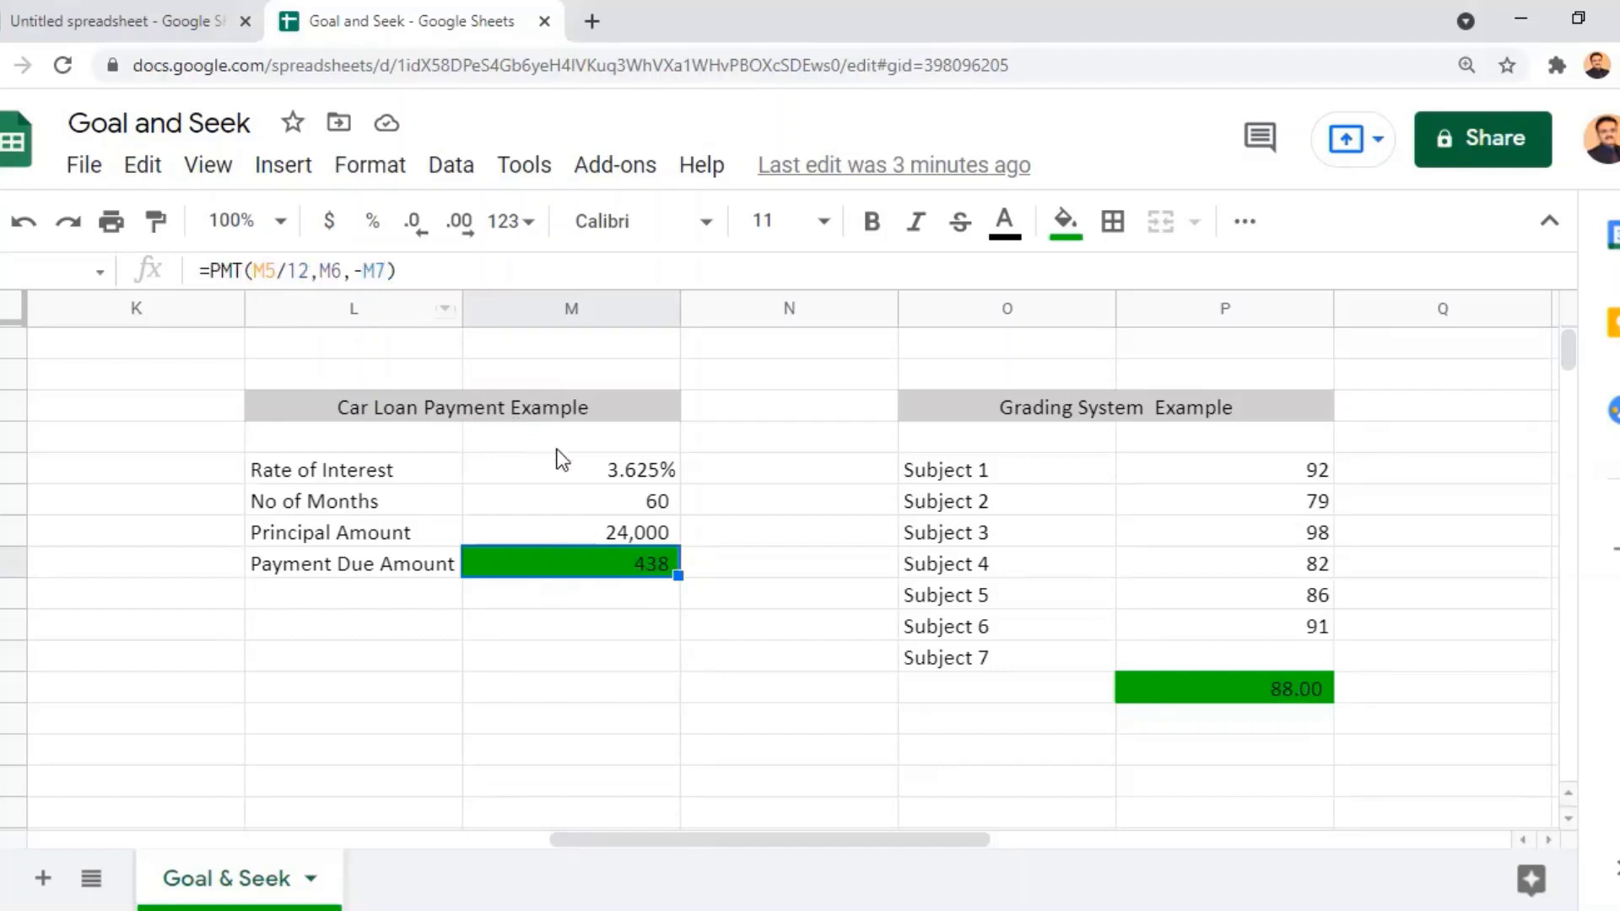
pyautogui.click(595, 471)
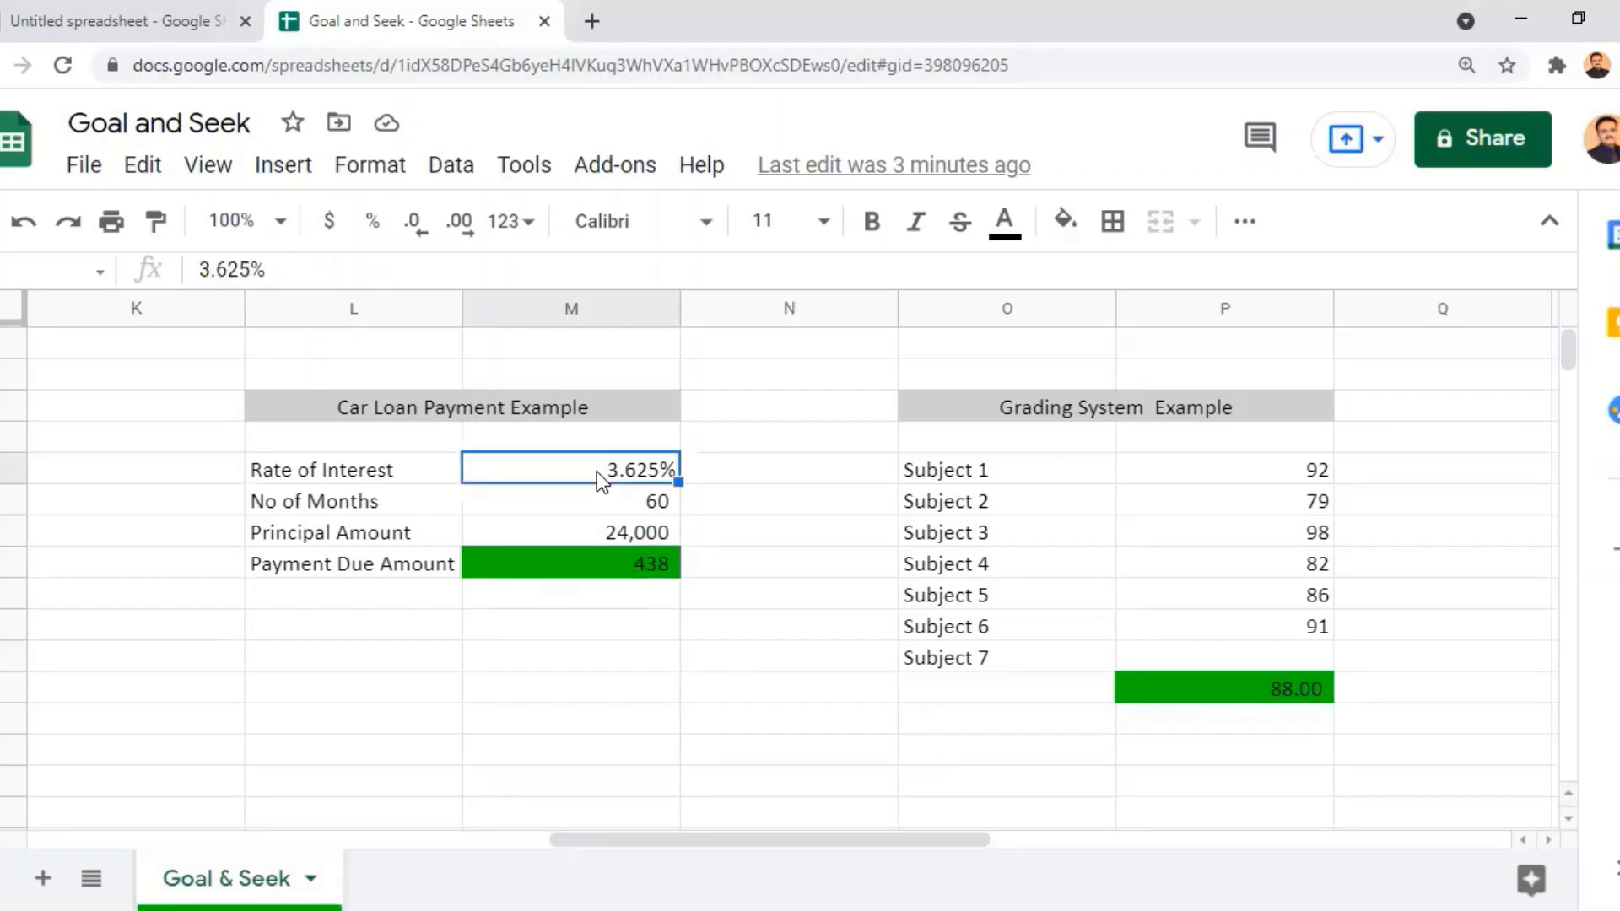
pyautogui.click(575, 504)
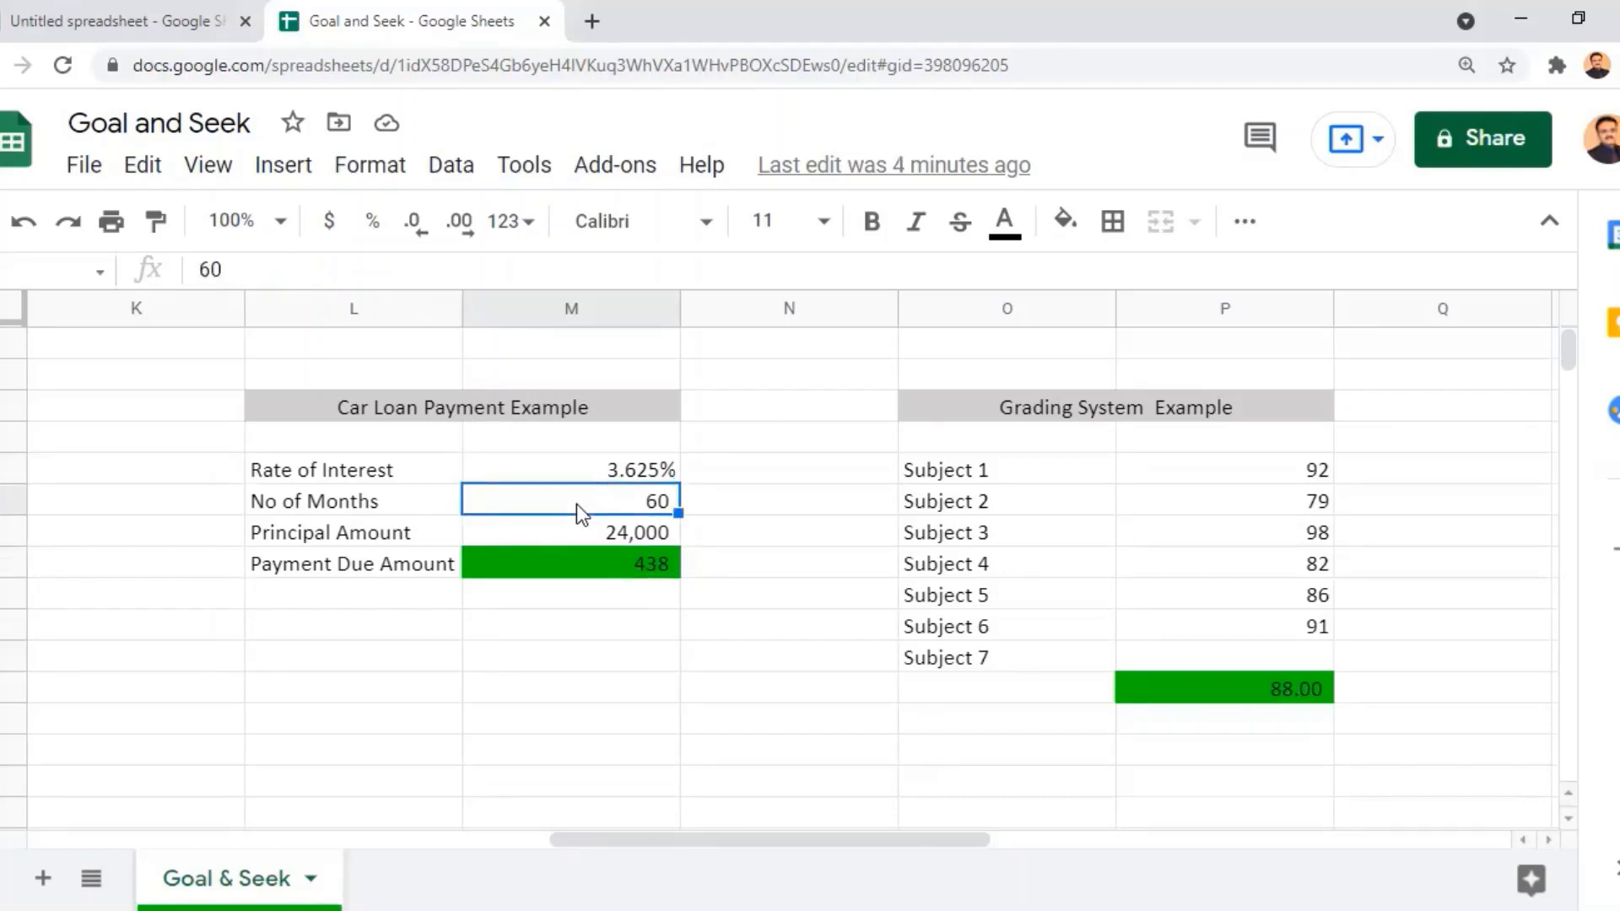
pyautogui.click(576, 528)
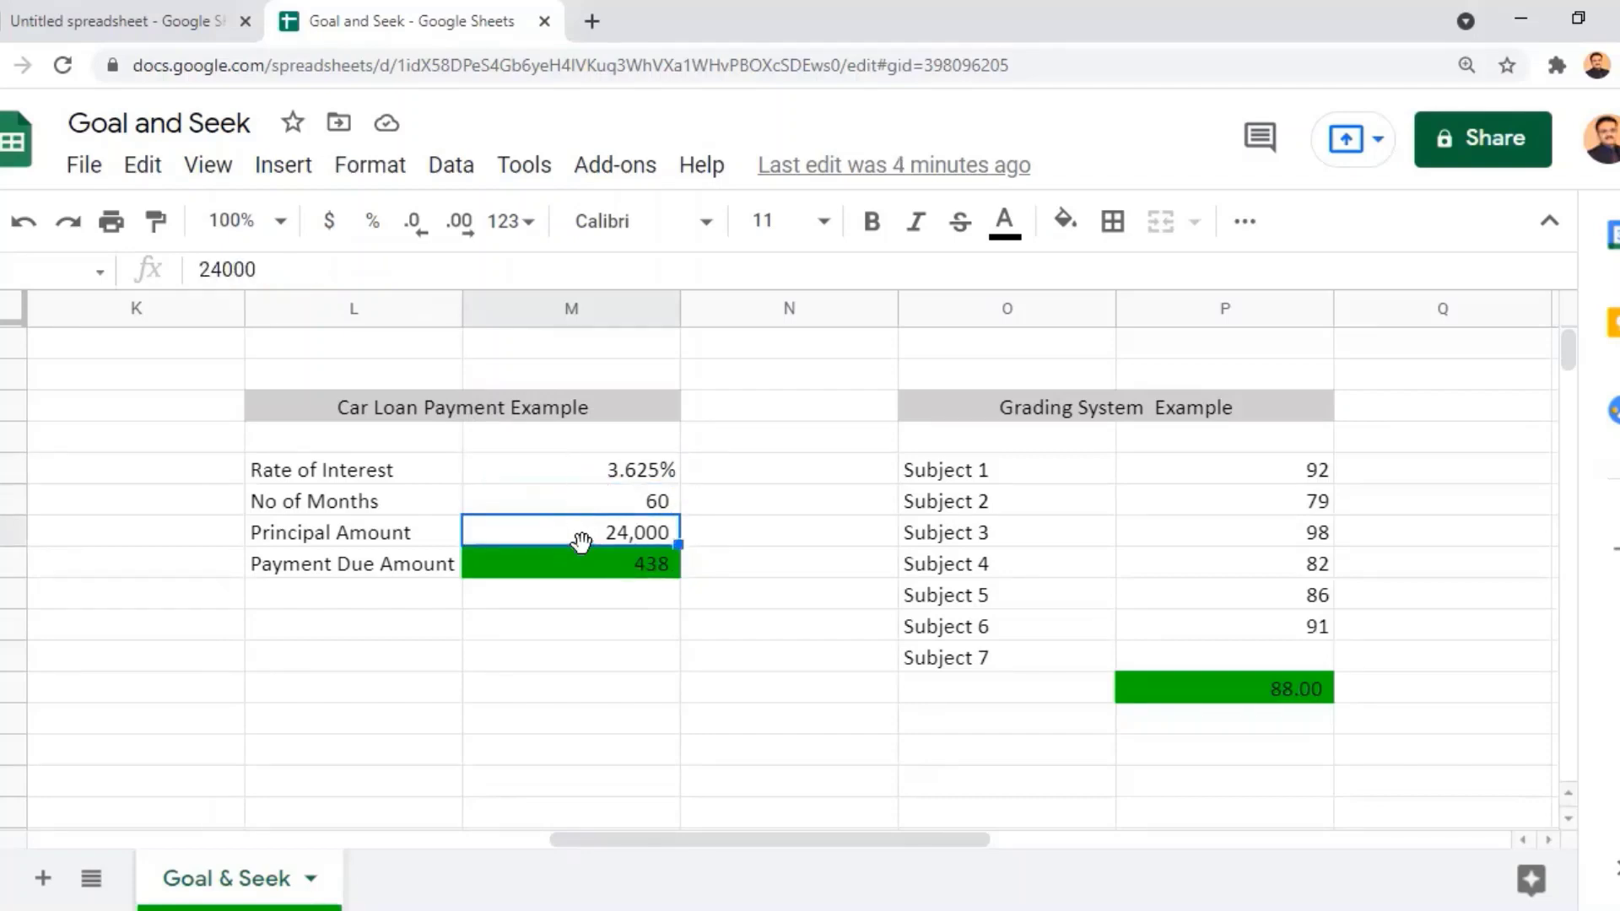
pyautogui.click(638, 570)
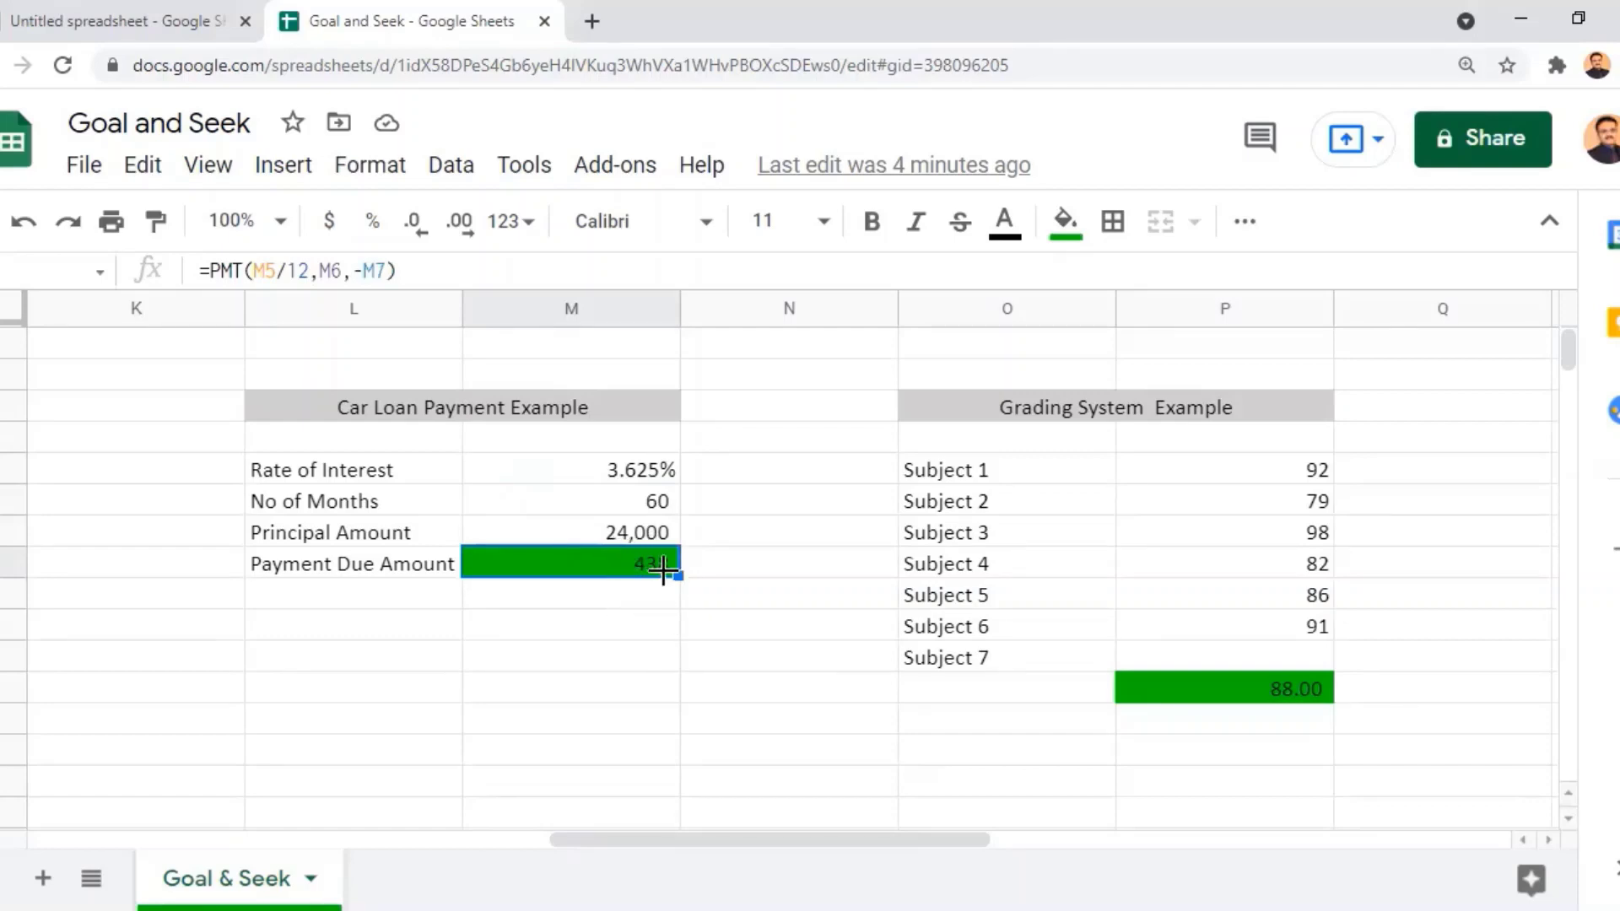
pyautogui.click(634, 534)
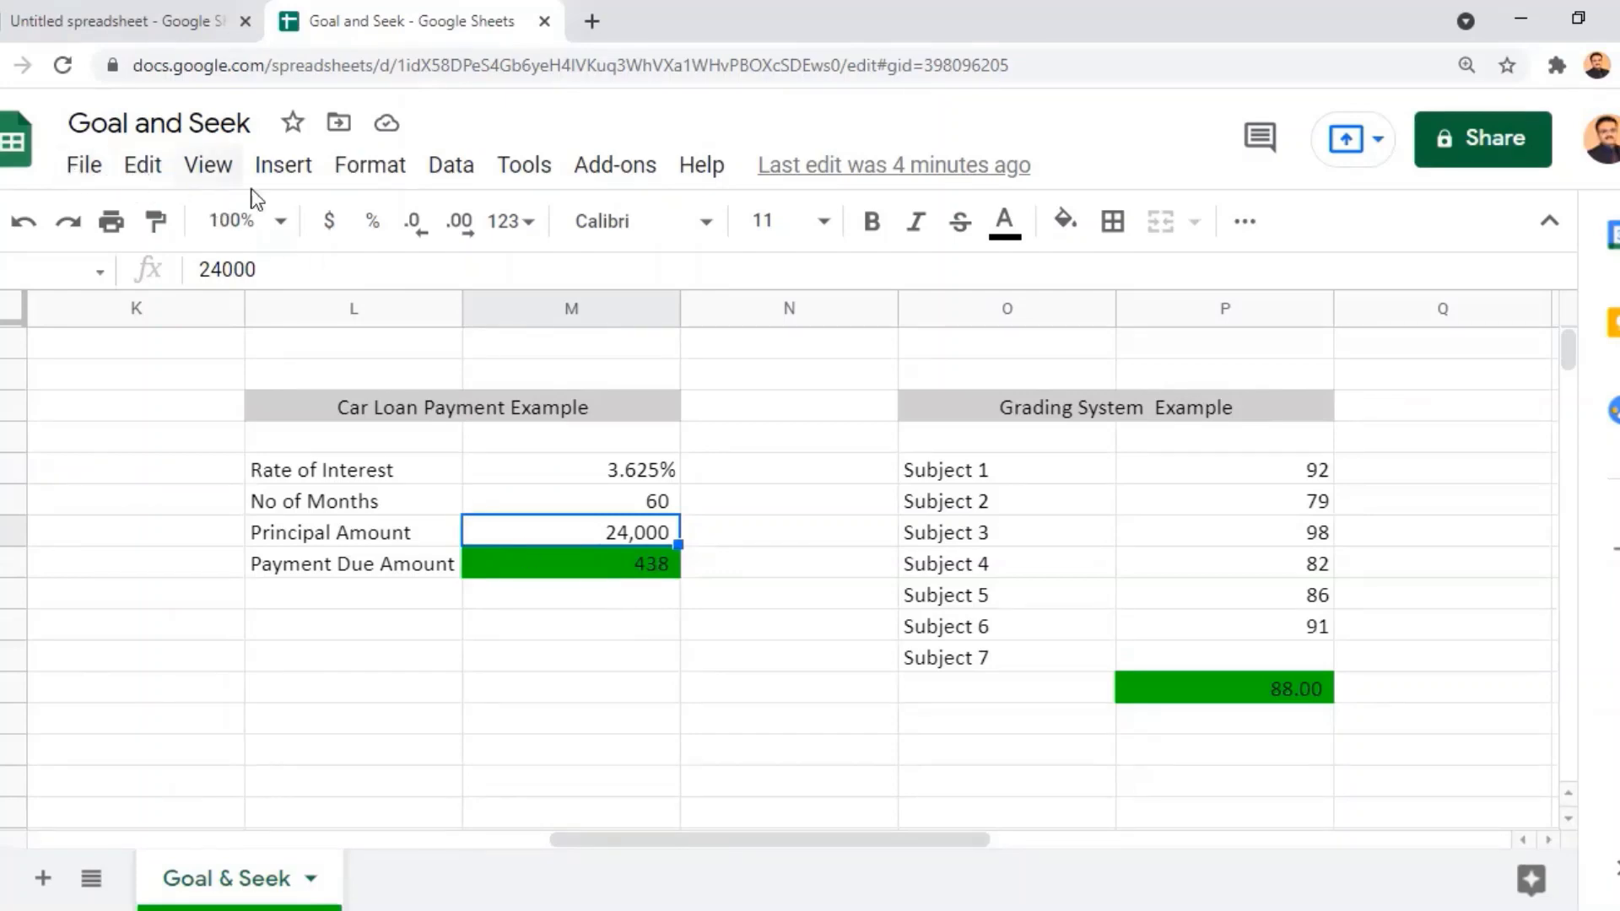
# Search the Google Workspace Marketplace for Goal Seek and open the details page of the Goal Seek add-on.
pyautogui.click(631, 173)
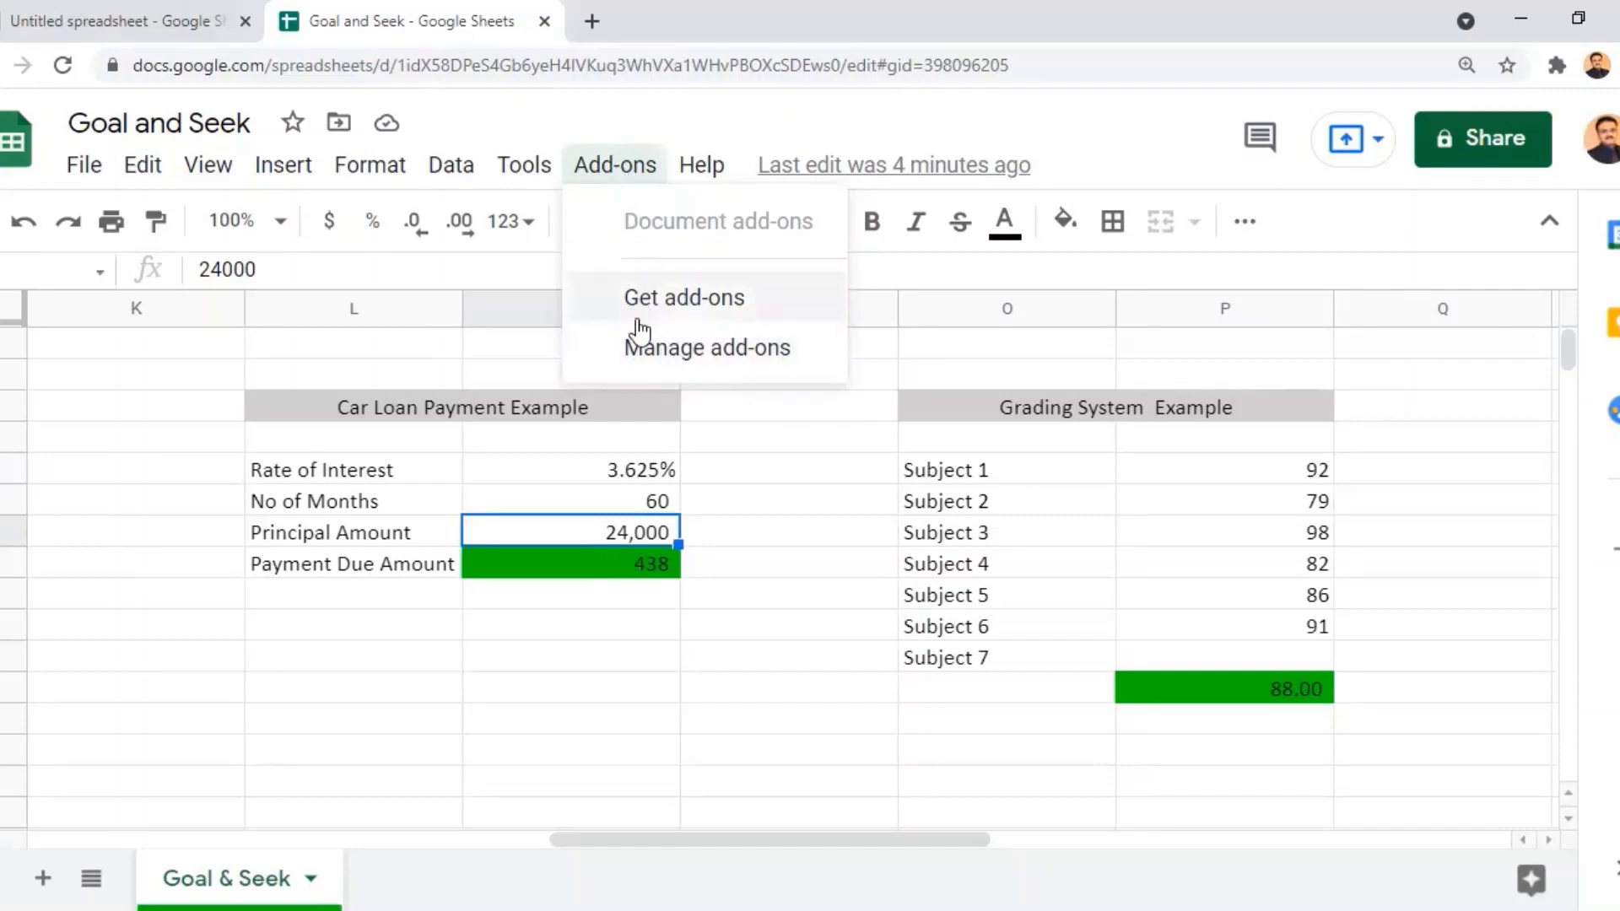
pyautogui.click(701, 312)
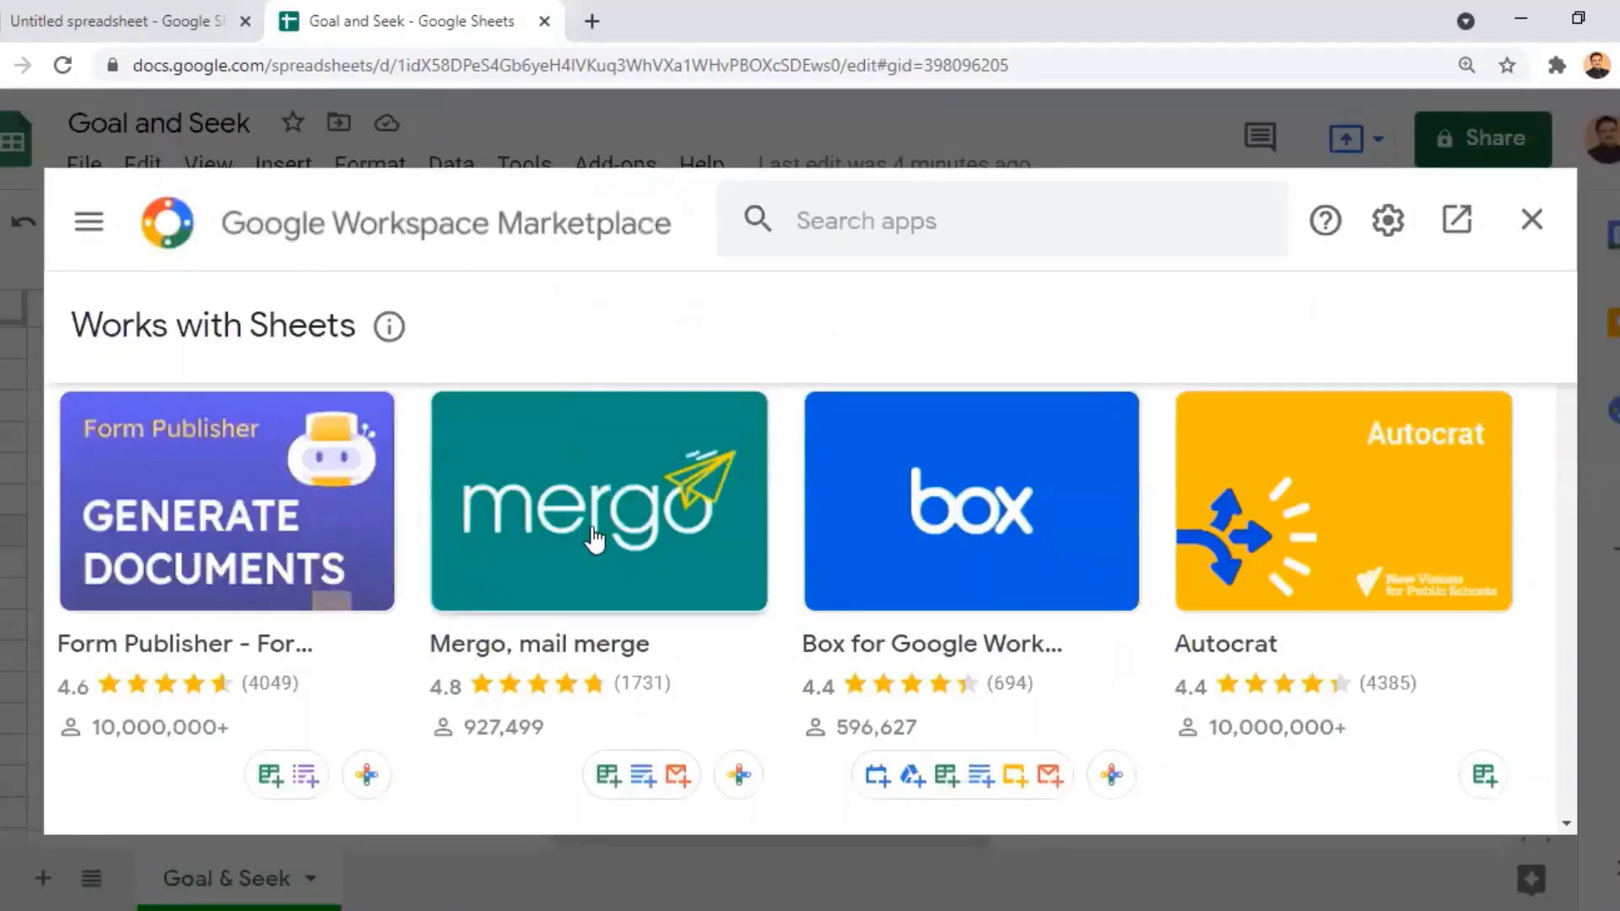
pyautogui.click(825, 223)
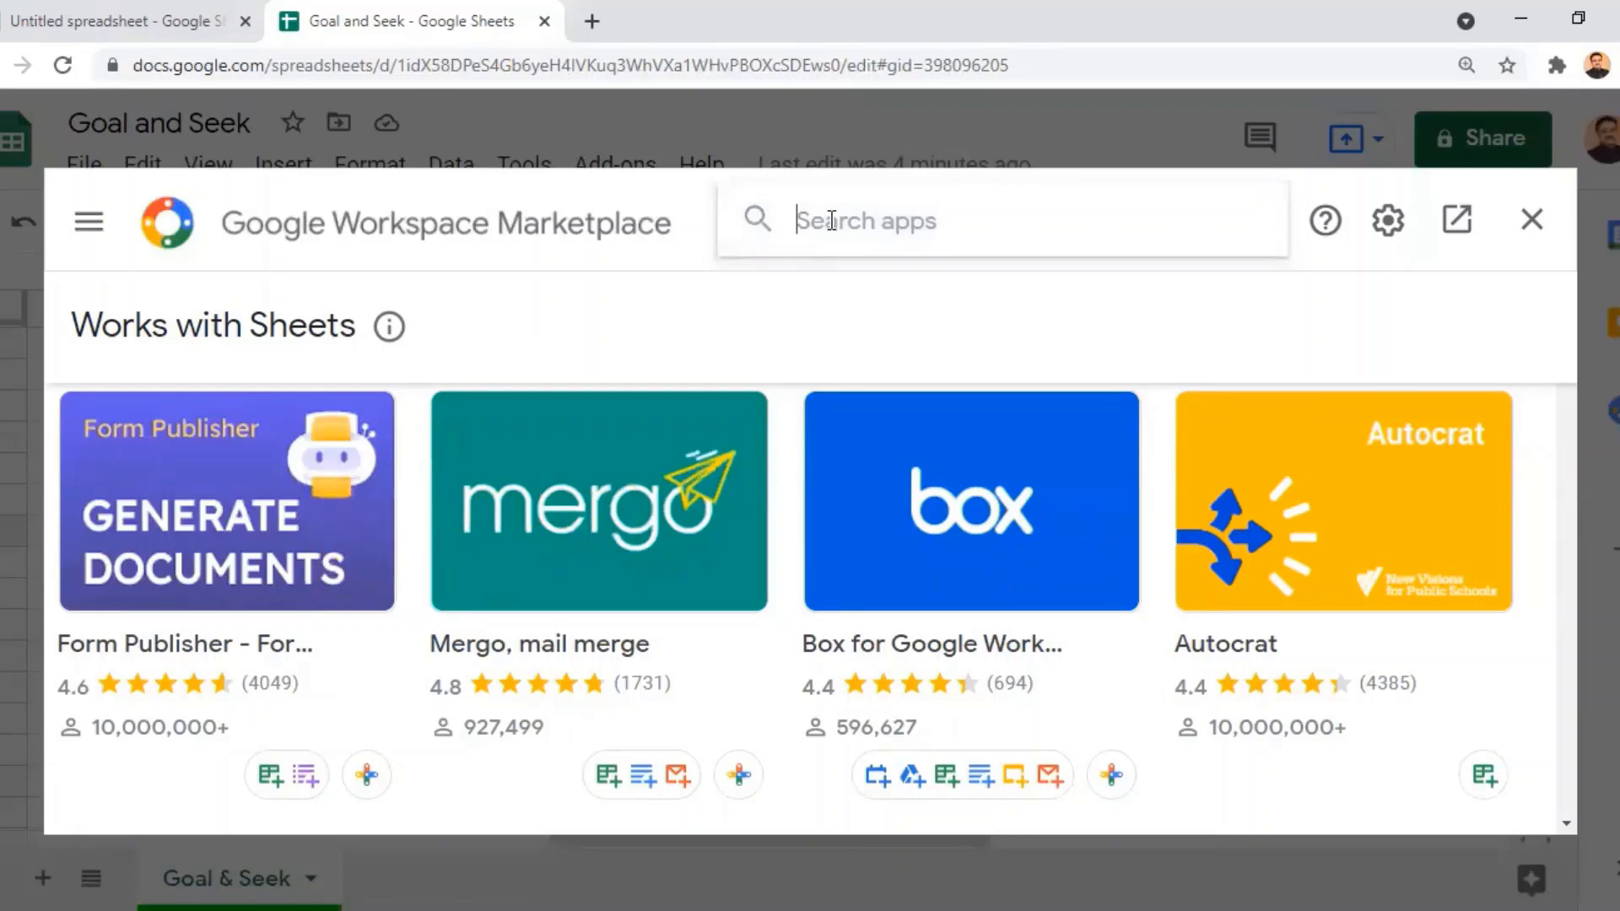
pyautogui.write('goa')
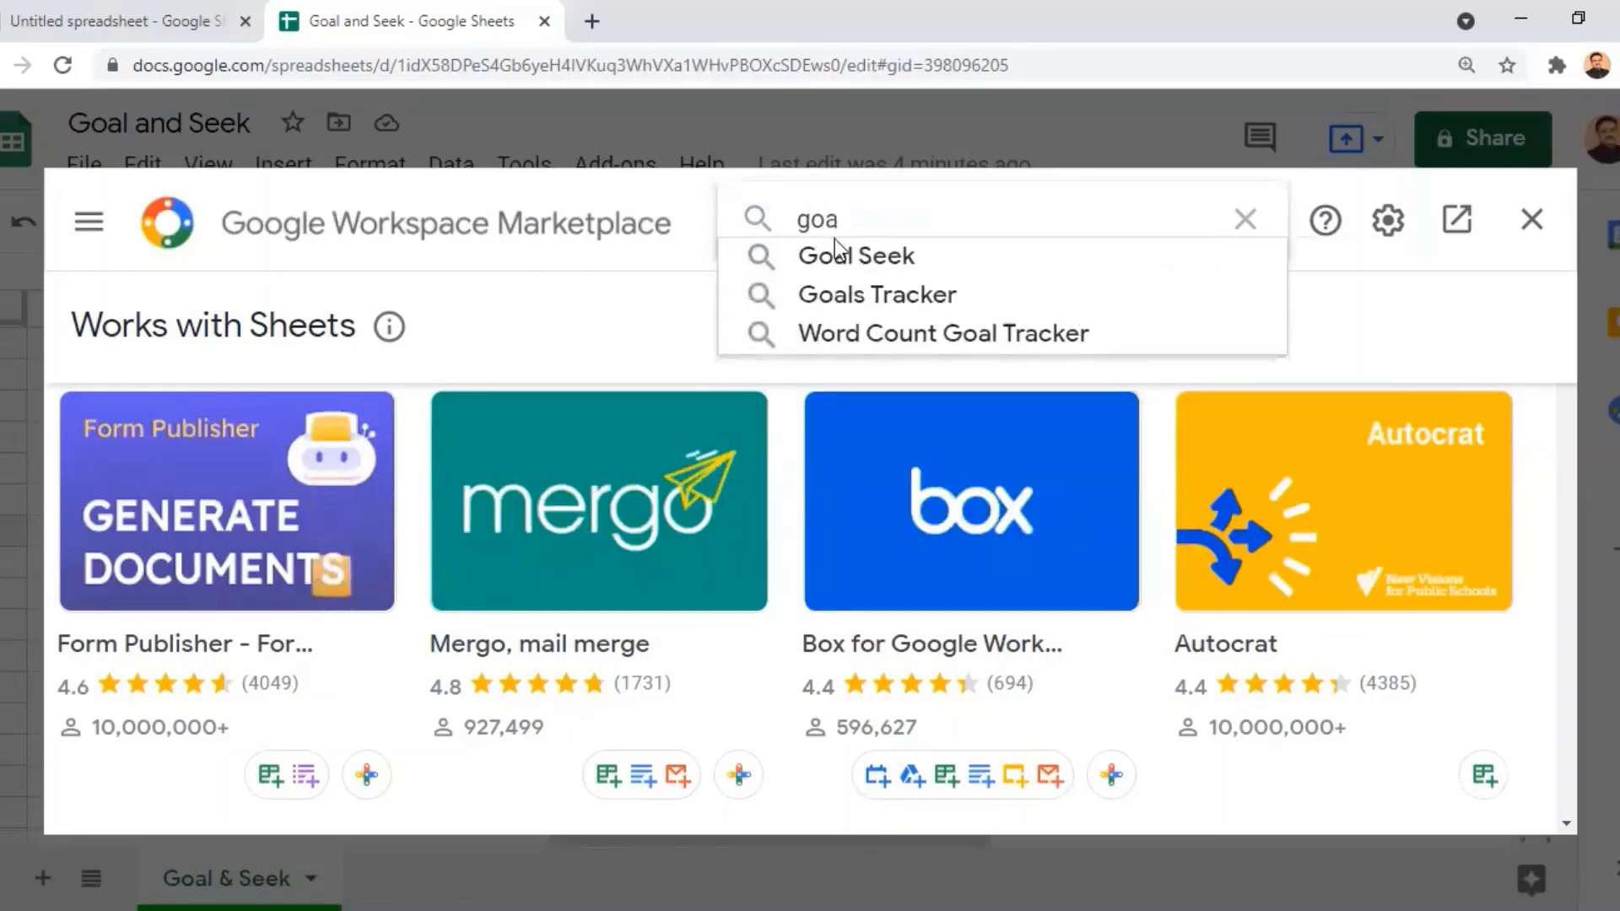
pyautogui.click(893, 258)
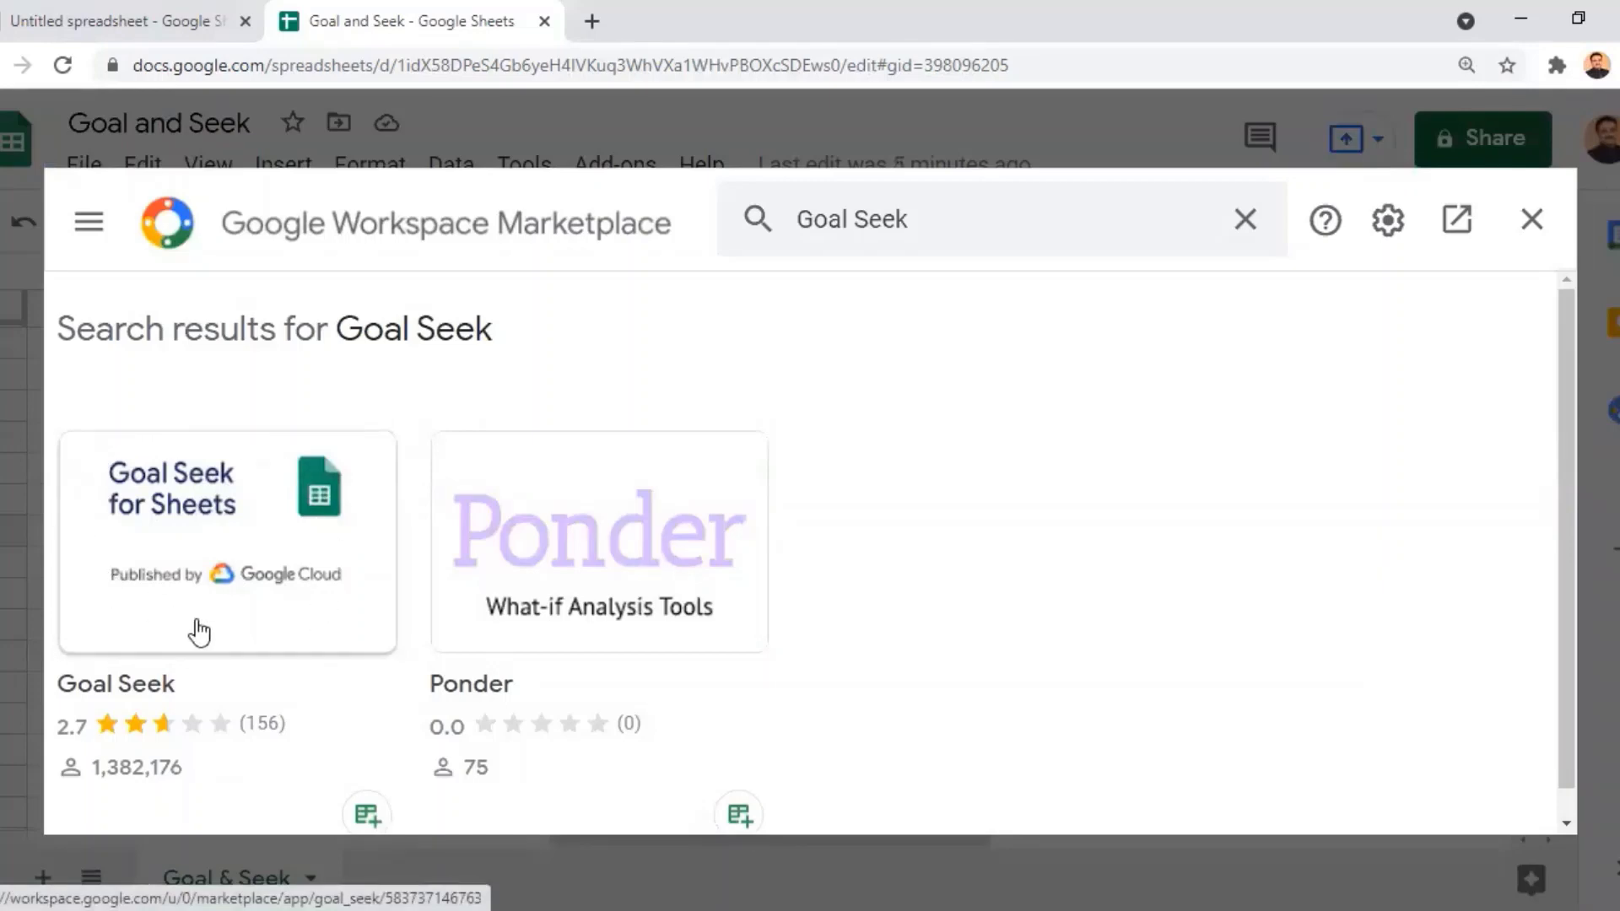
pyautogui.click(247, 544)
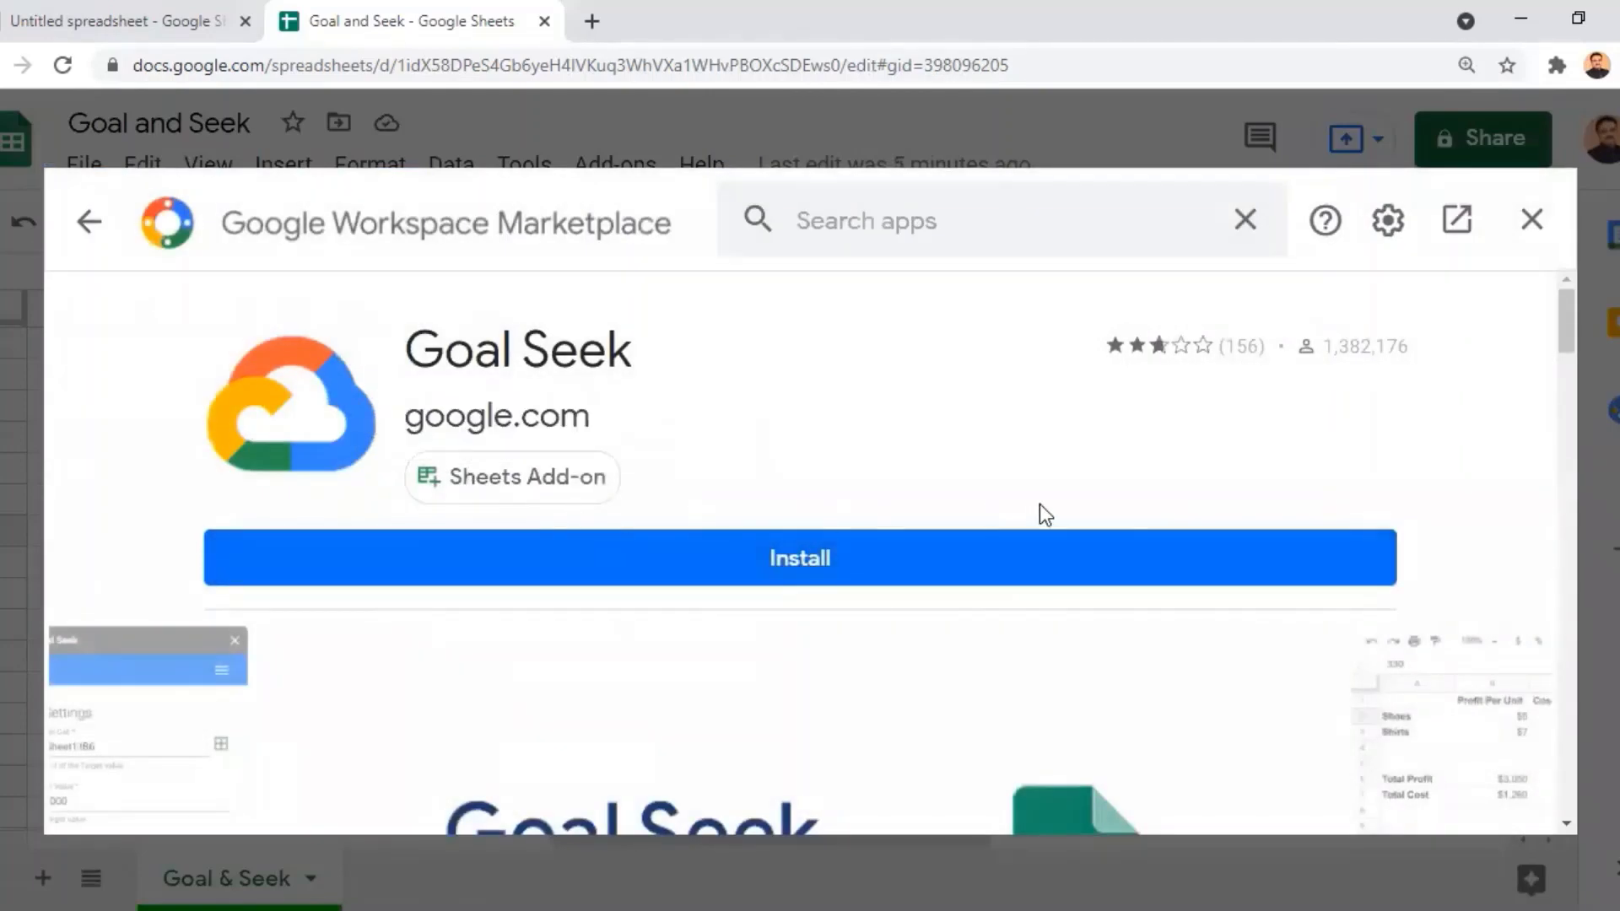
# Install the Goal Seek add-on, agreeing to its permission request, and close the marketplace.
pyautogui.click(1018, 566)
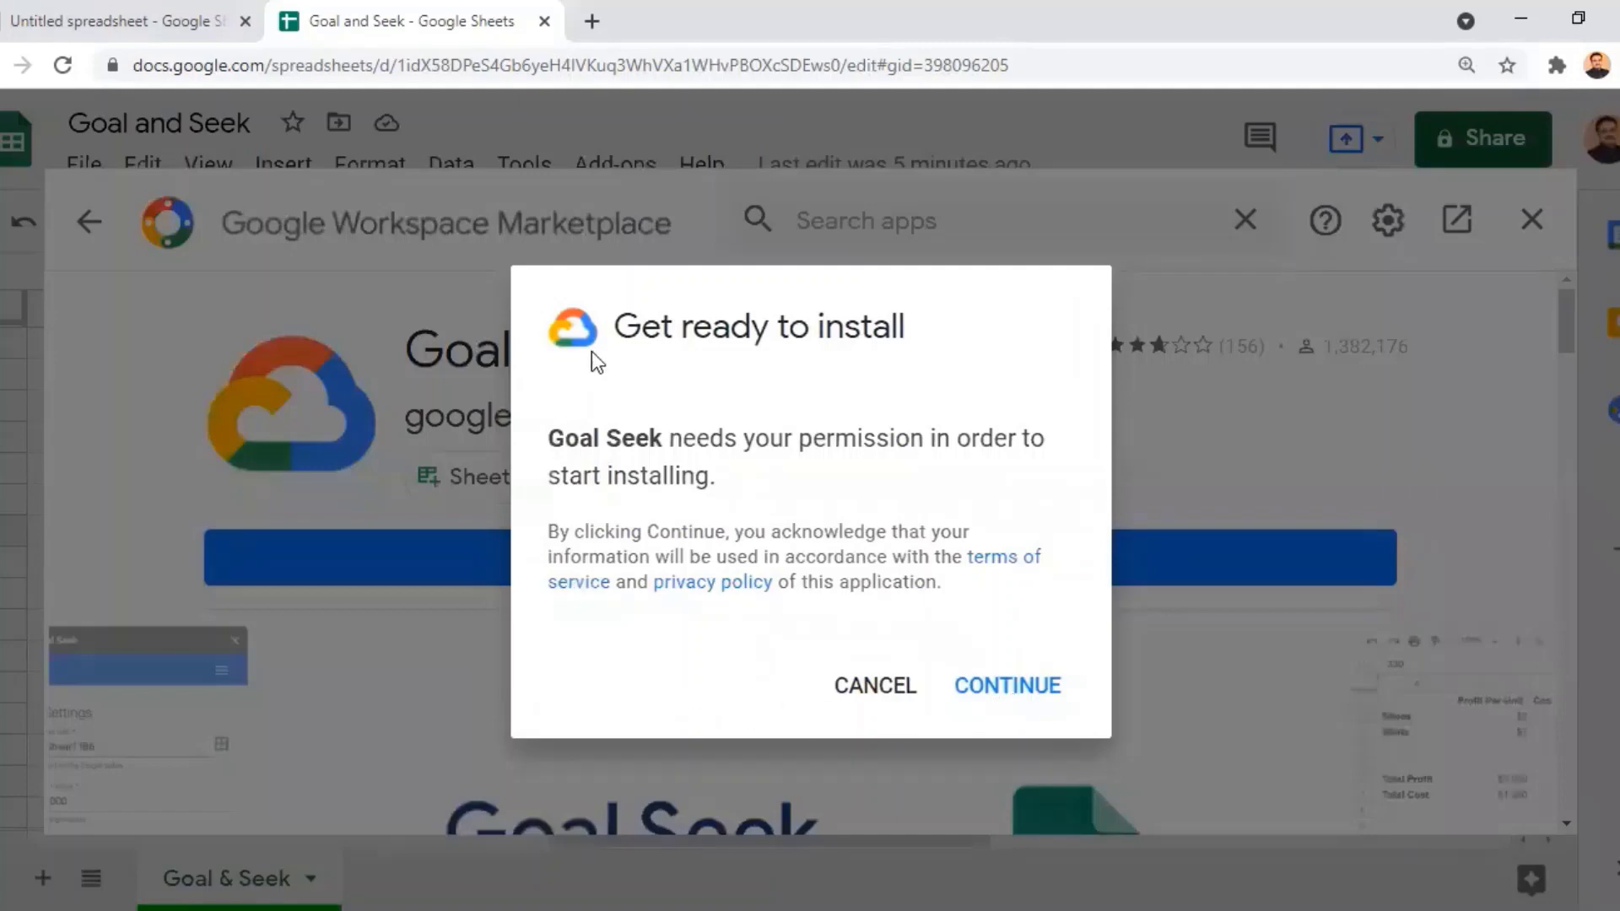
pyautogui.click(1013, 685)
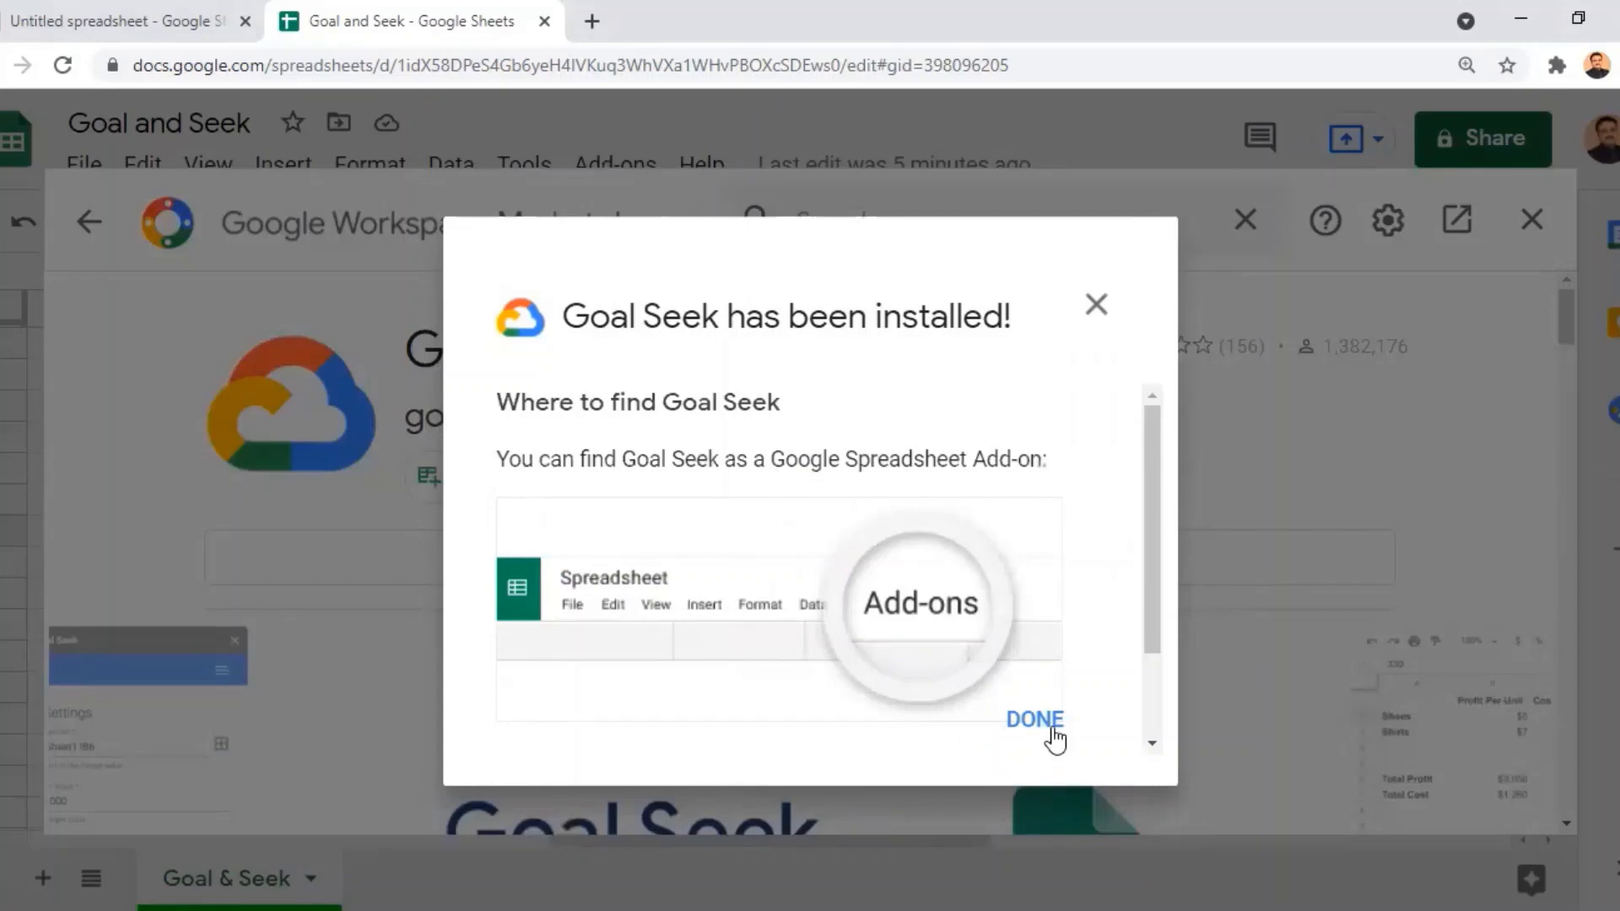
pyautogui.click(1035, 720)
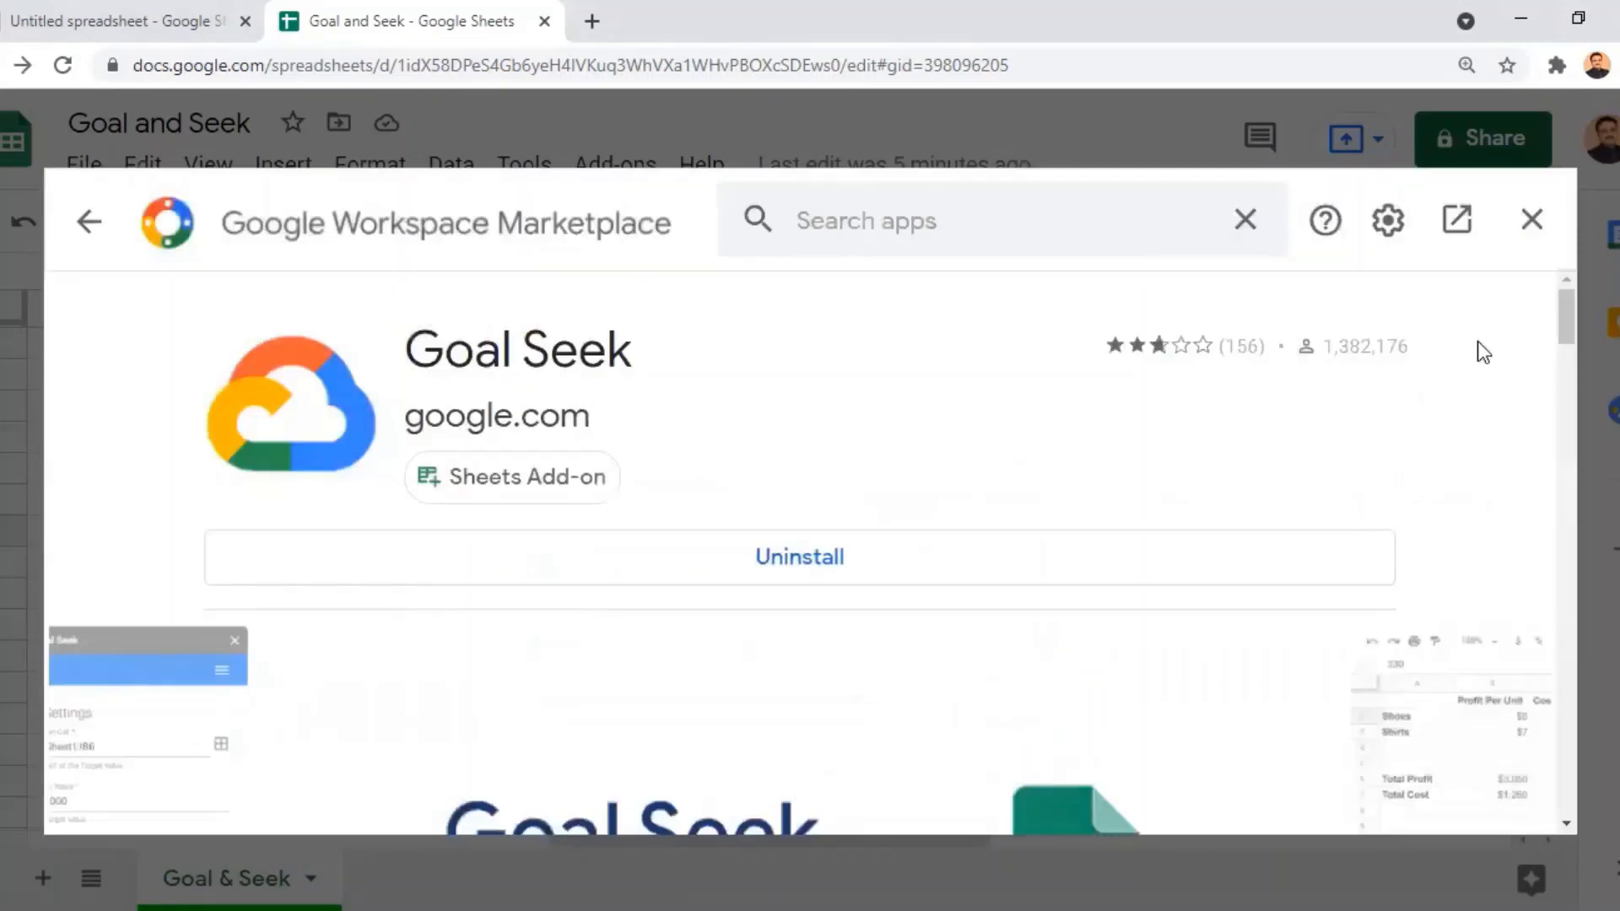
pyautogui.click(1532, 221)
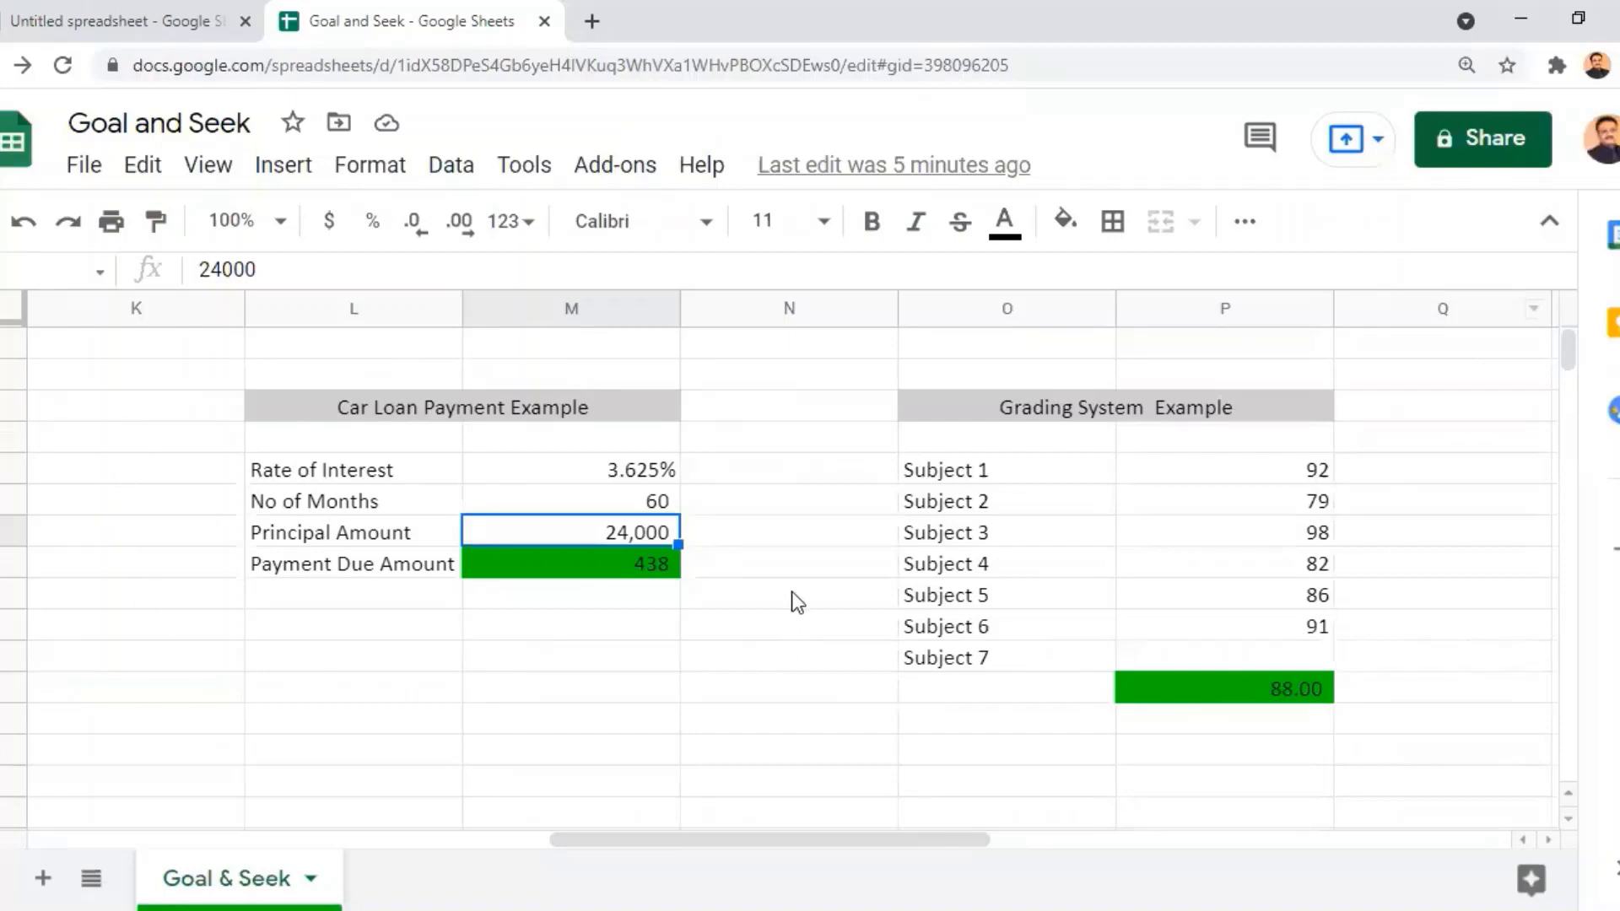
# Select the Payment Due Amount value in the car loan example and open the Goal Seek add-on.
pyautogui.click(631, 566)
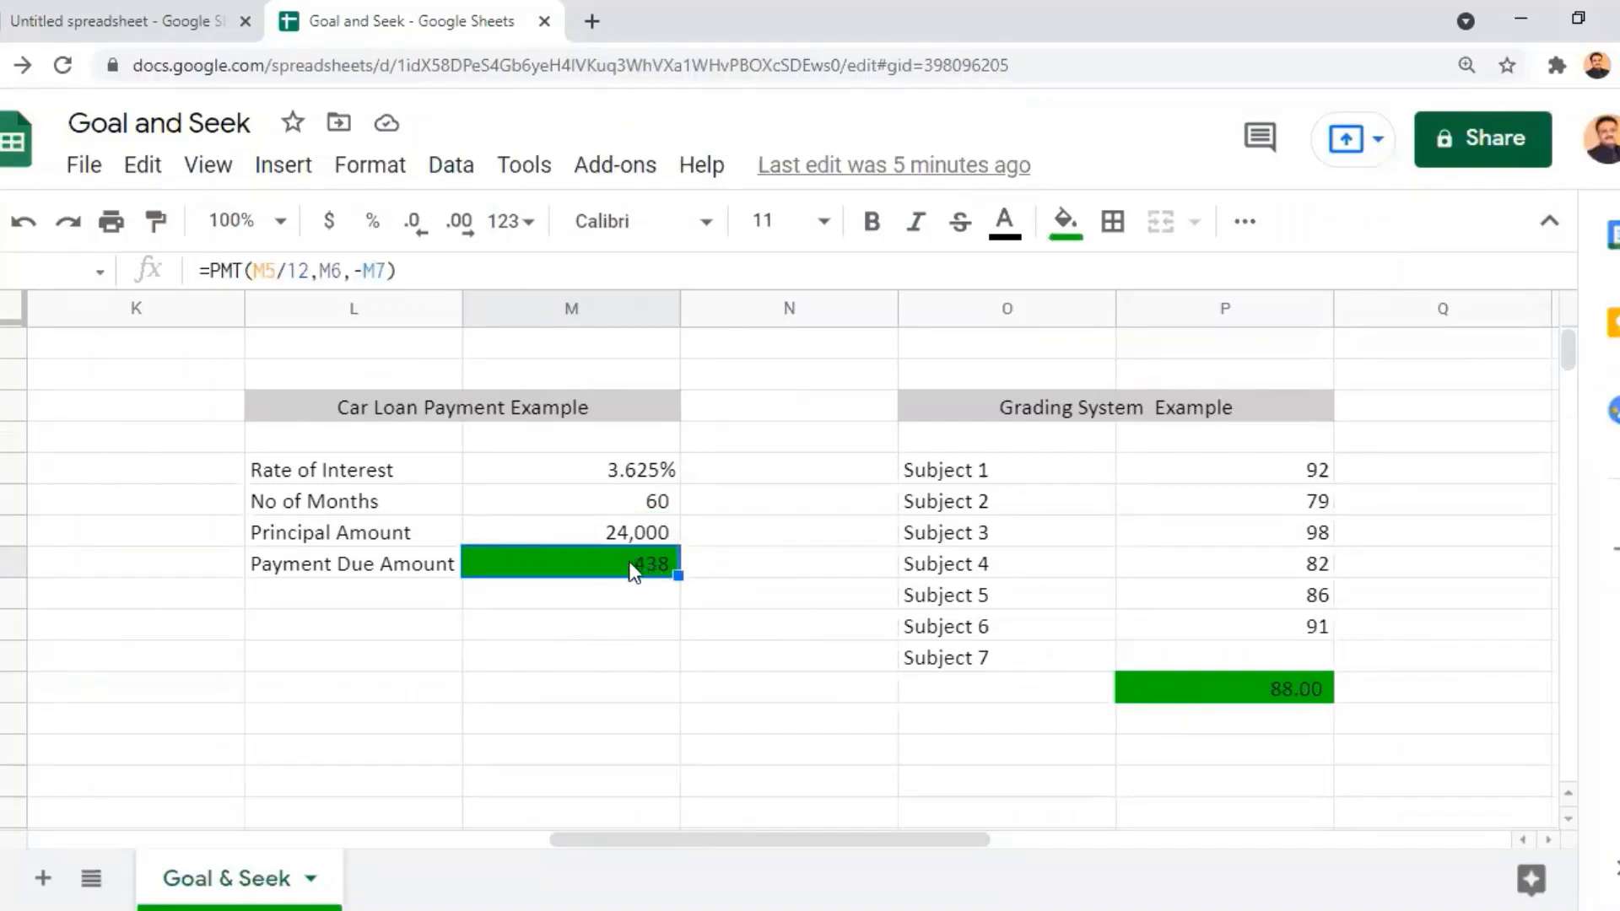
pyautogui.click(638, 168)
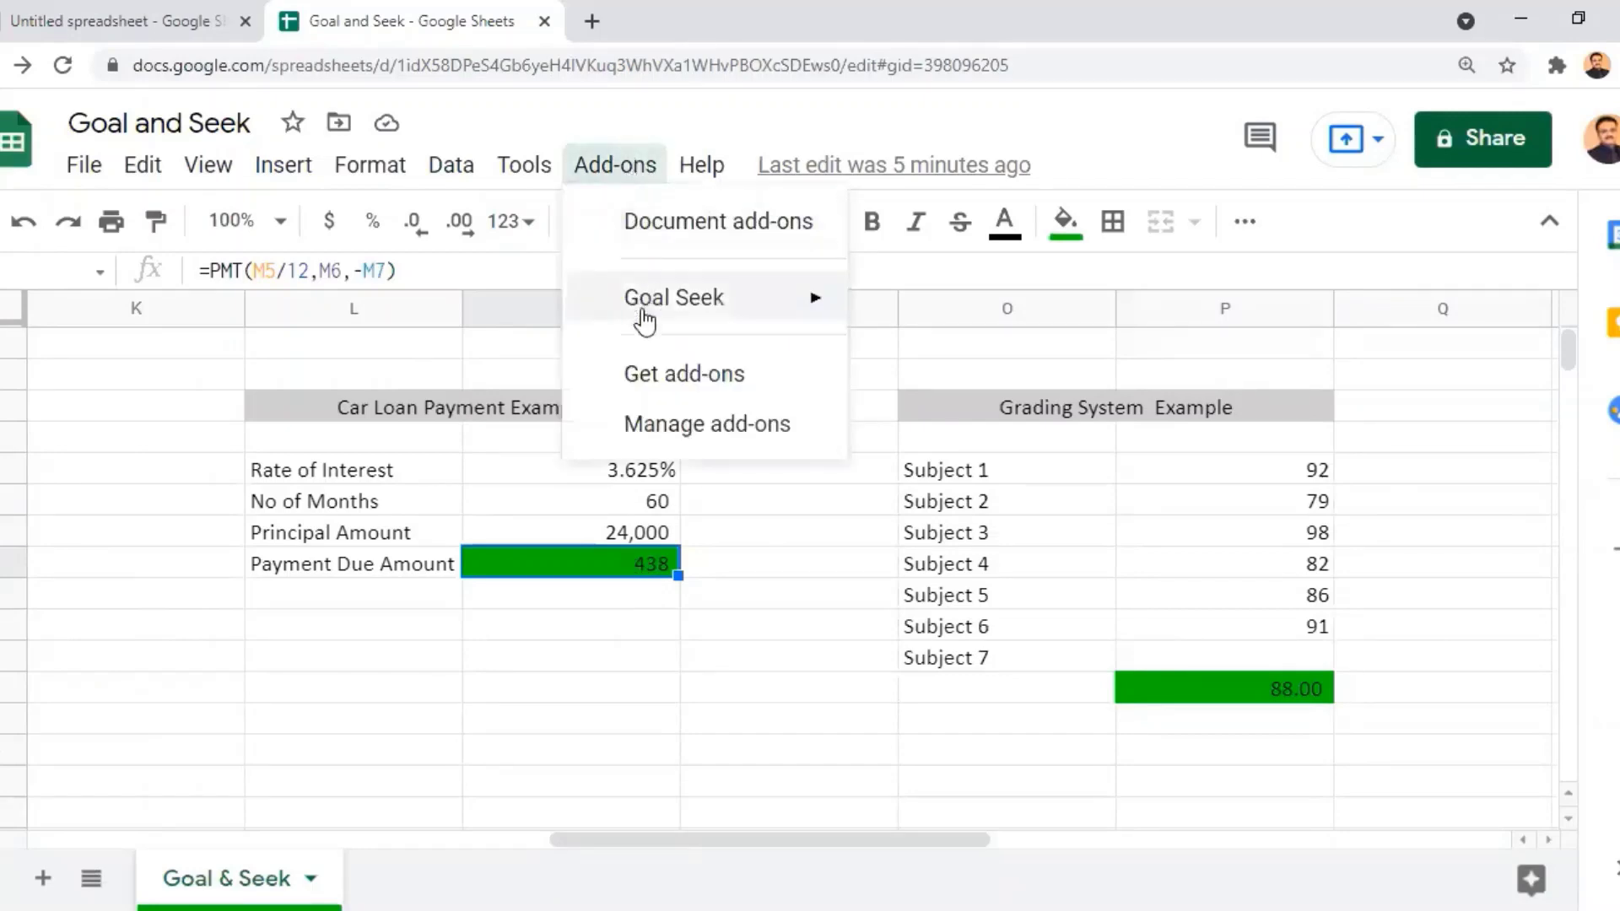
pyautogui.moveTo(644, 323)
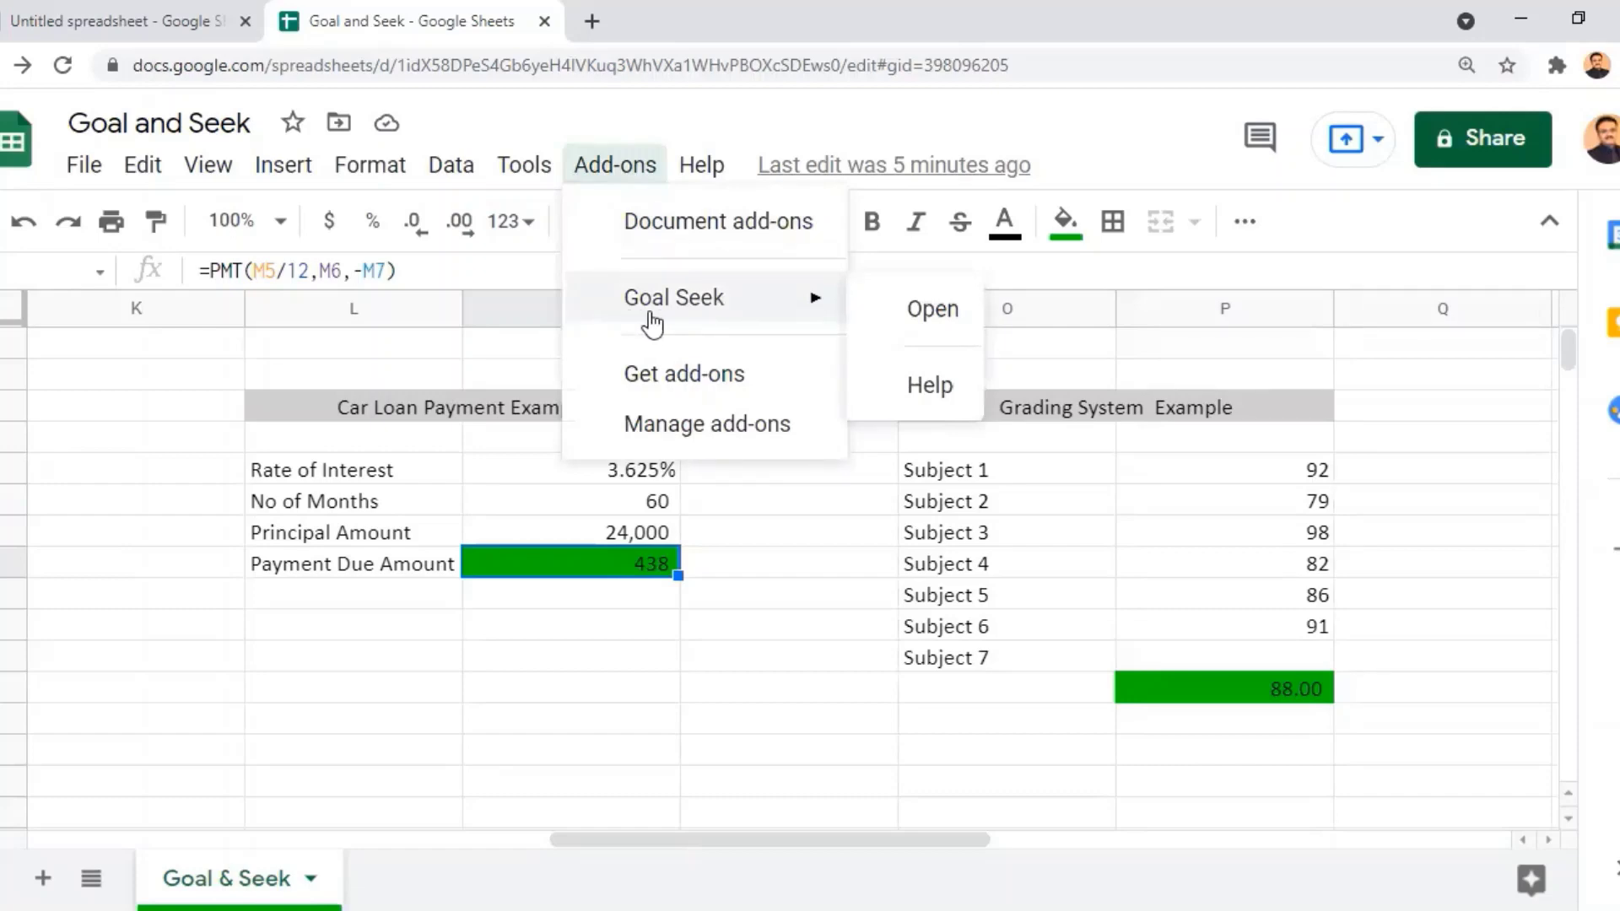
pyautogui.click(906, 310)
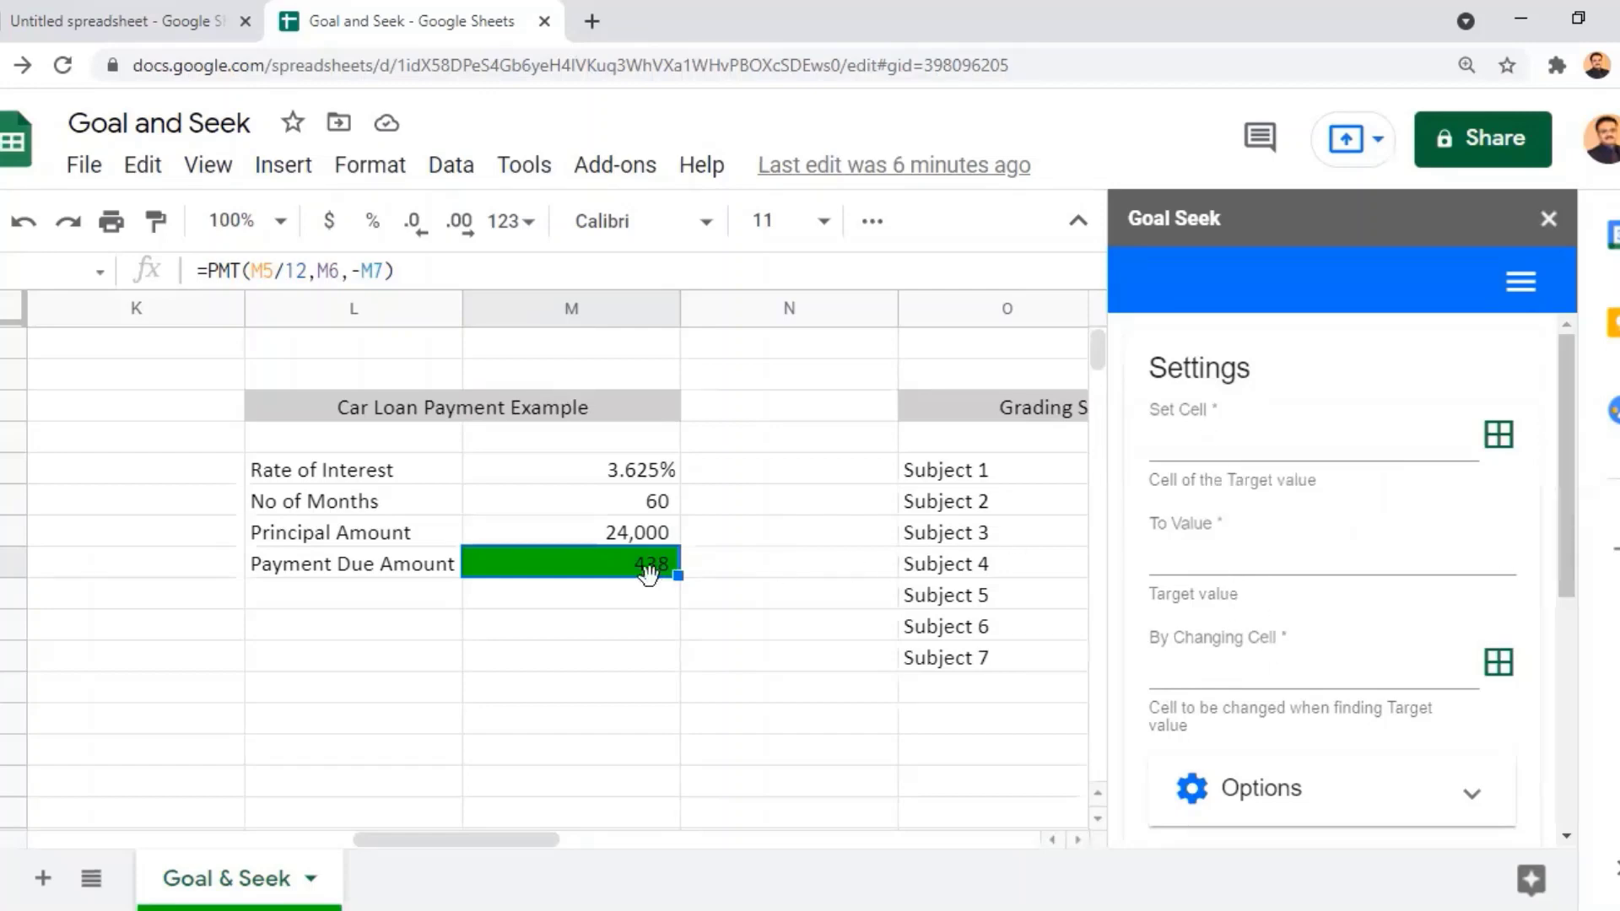
# Configure Goal Seek to bring the payment due cell M8 to 500 by changing the principal amount cell M7.
pyautogui.click(1249, 449)
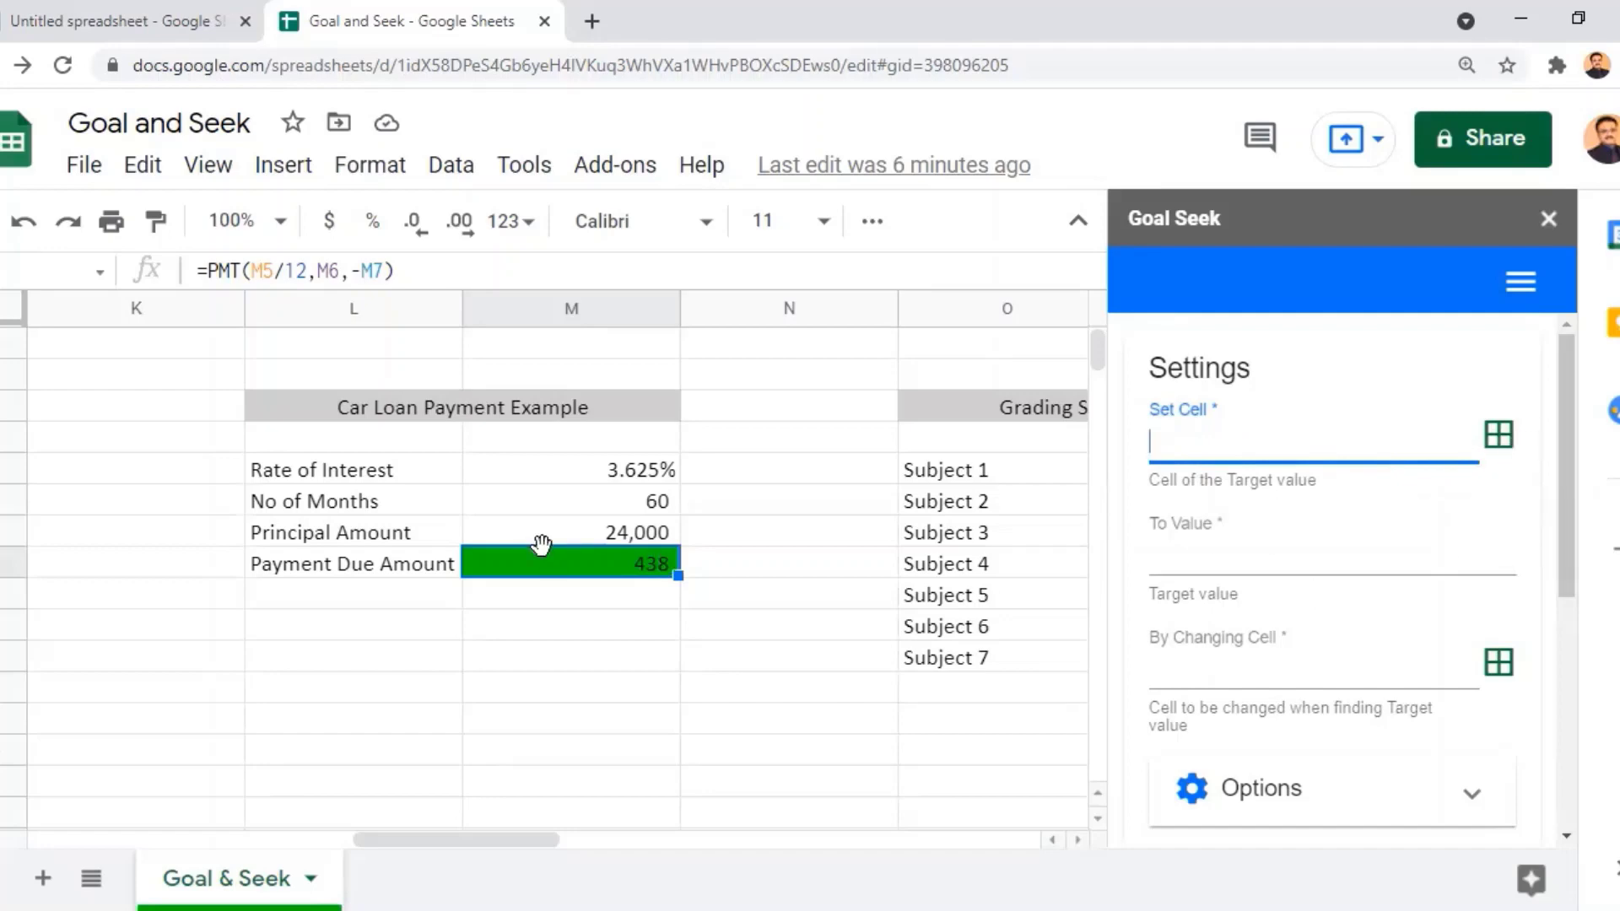
pyautogui.click(571, 561)
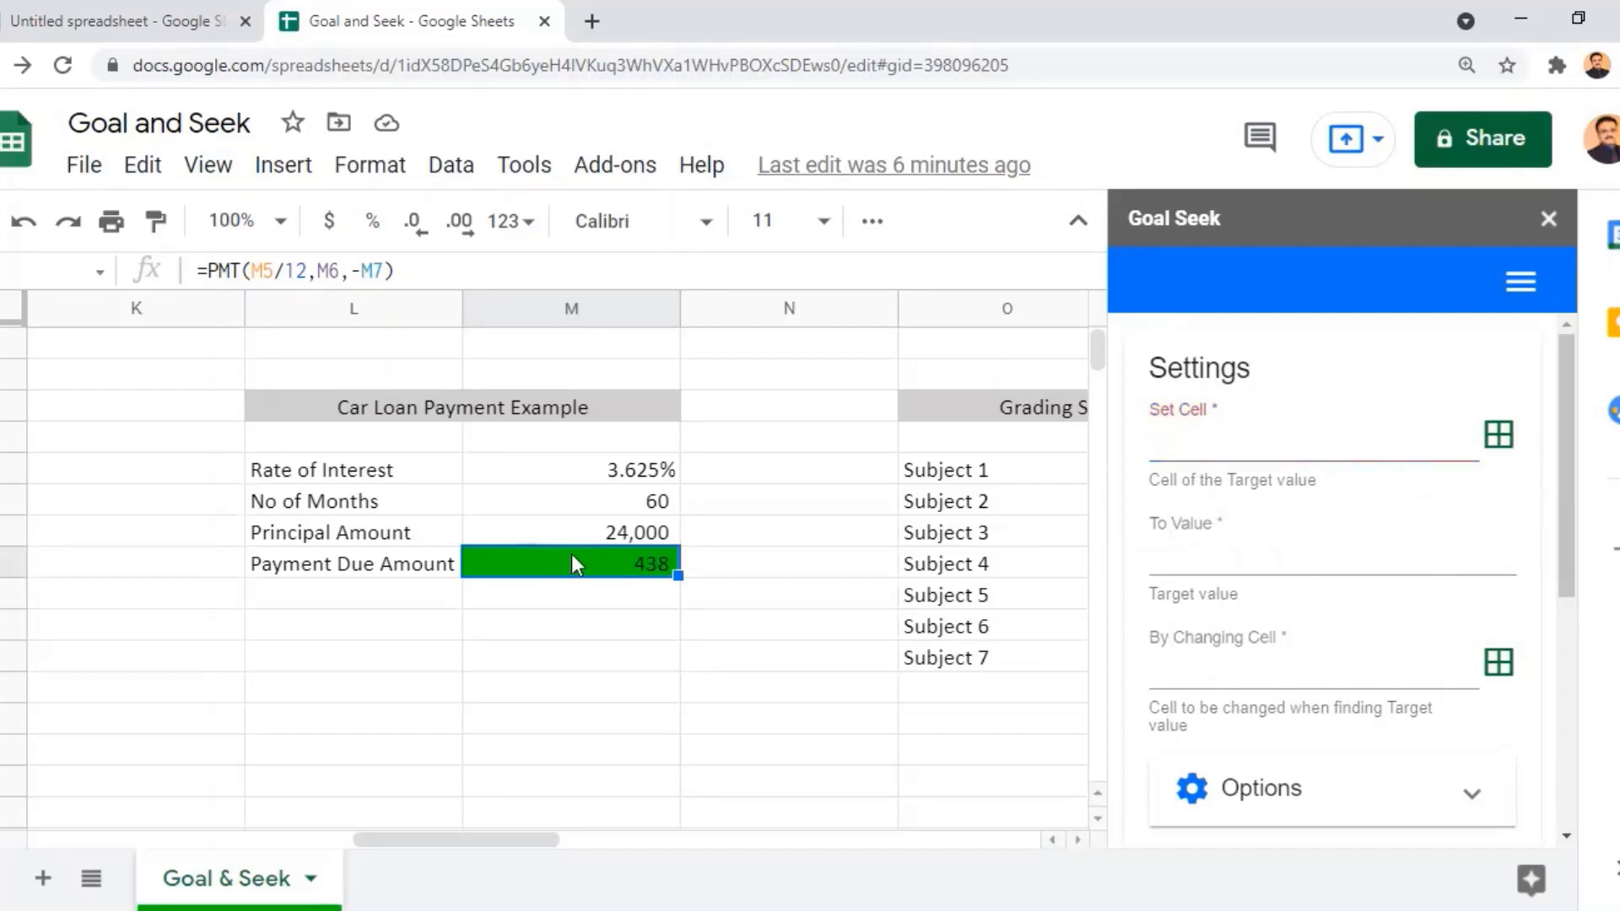
pyautogui.click(1500, 439)
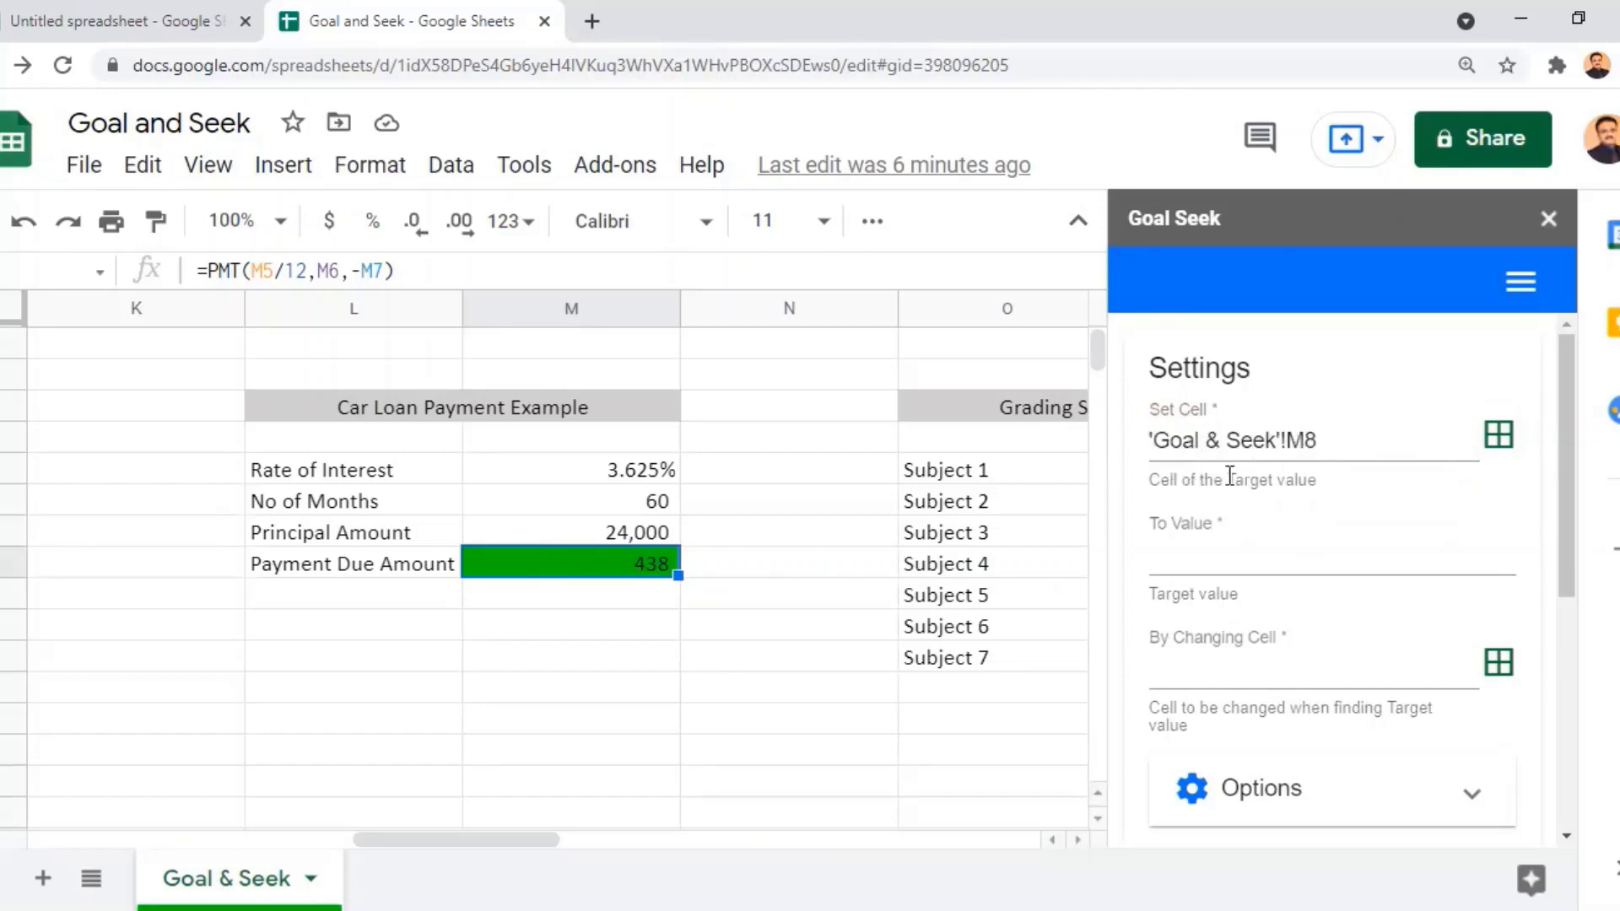
pyautogui.click(1179, 555)
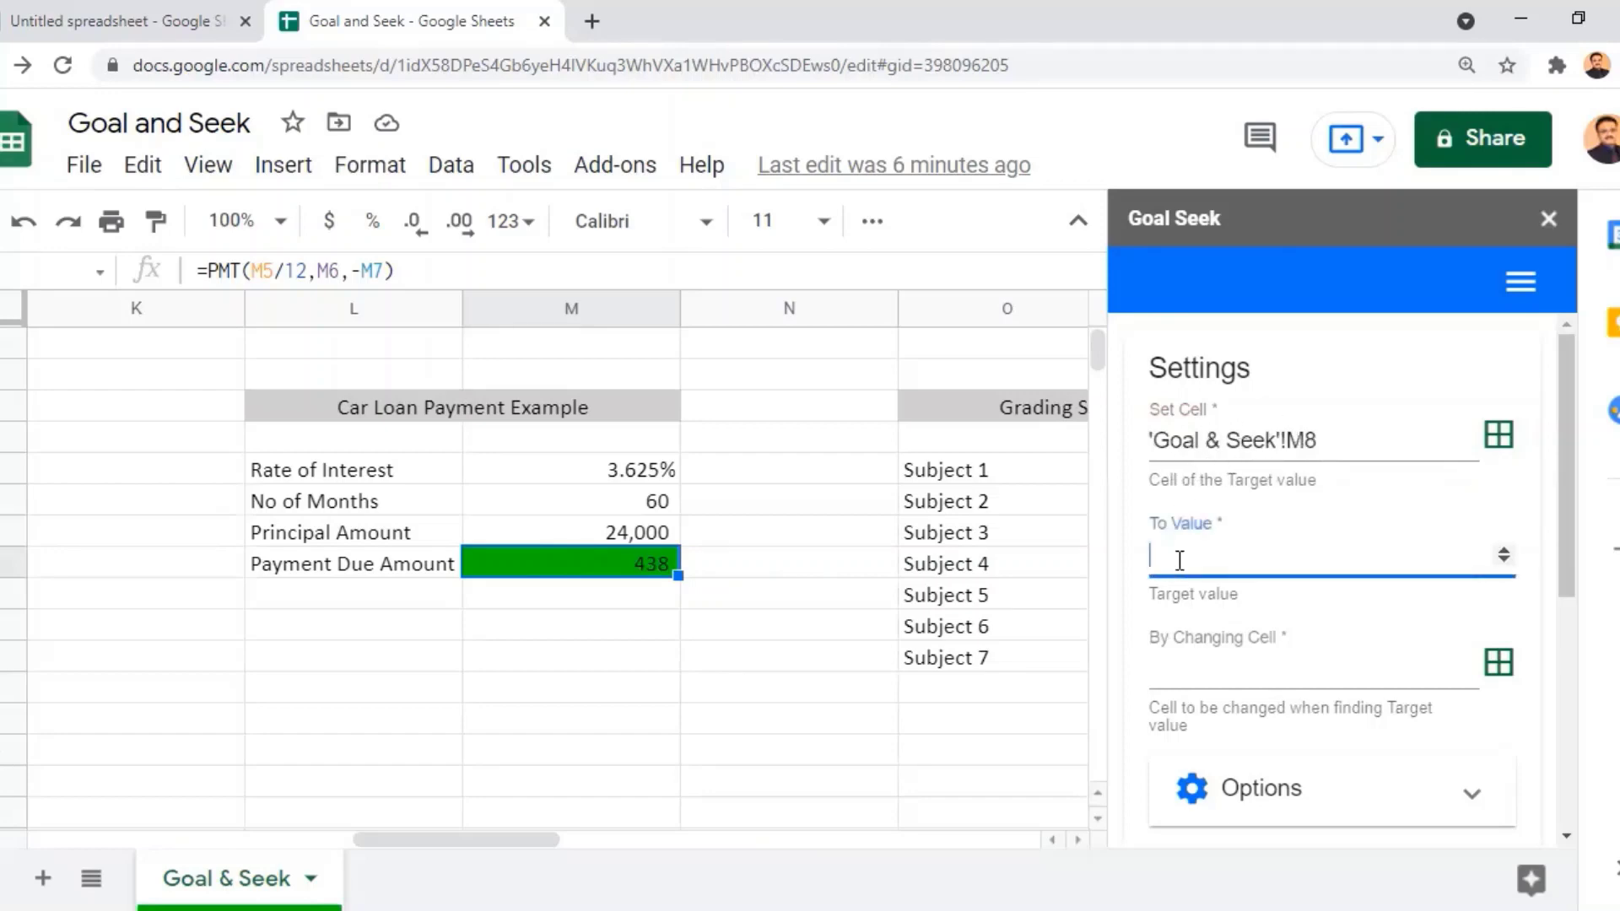
pyautogui.write('500')
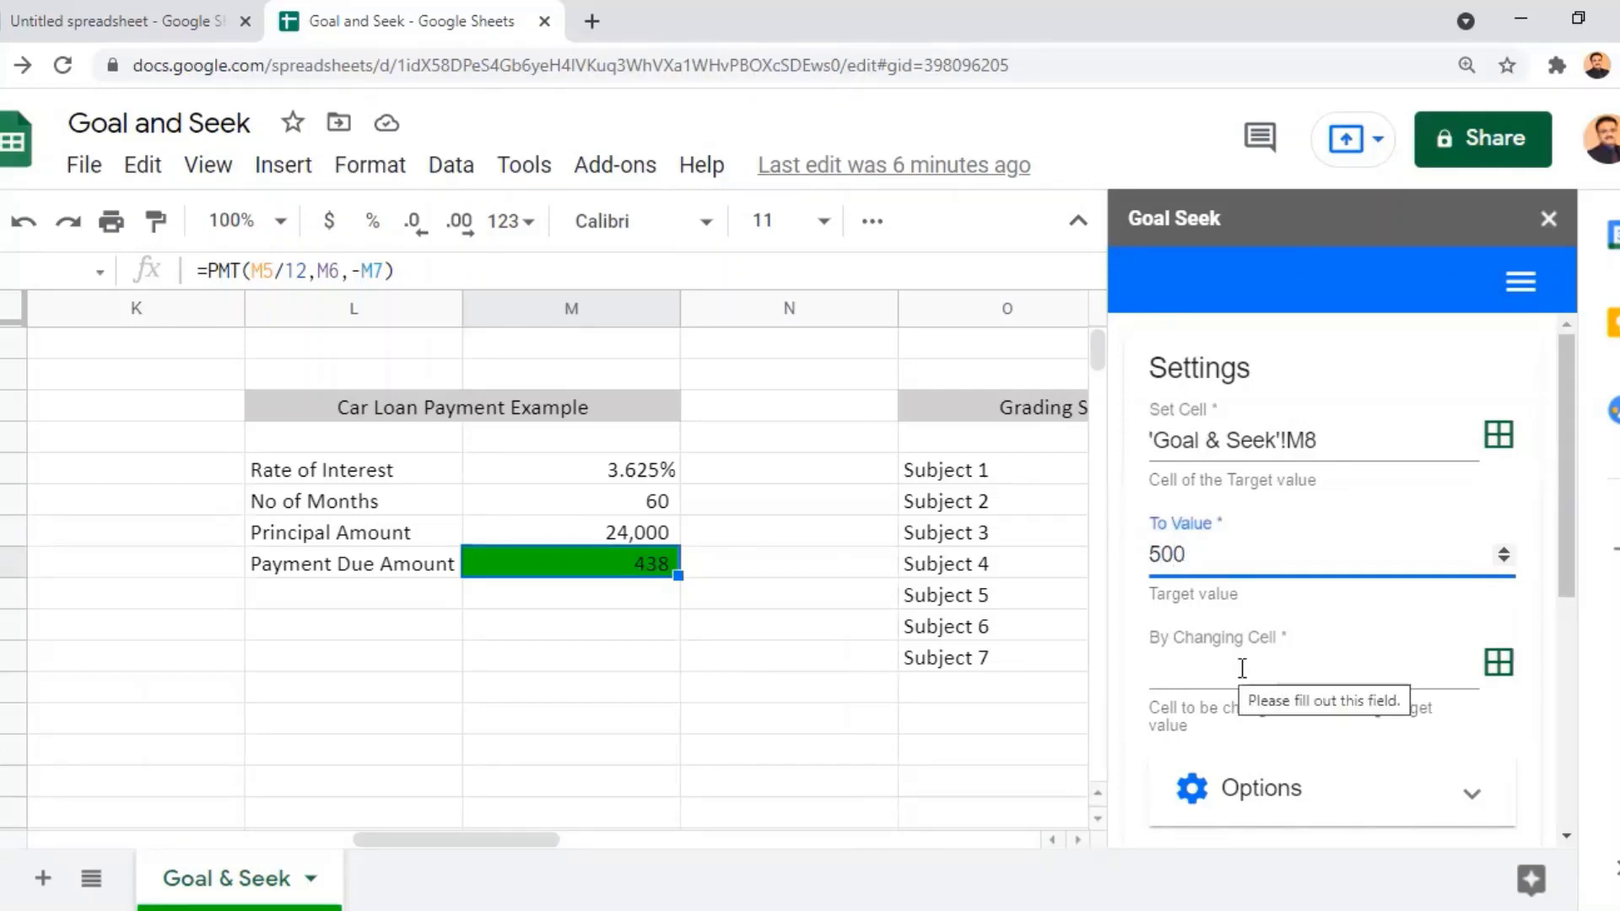
pyautogui.click(644, 537)
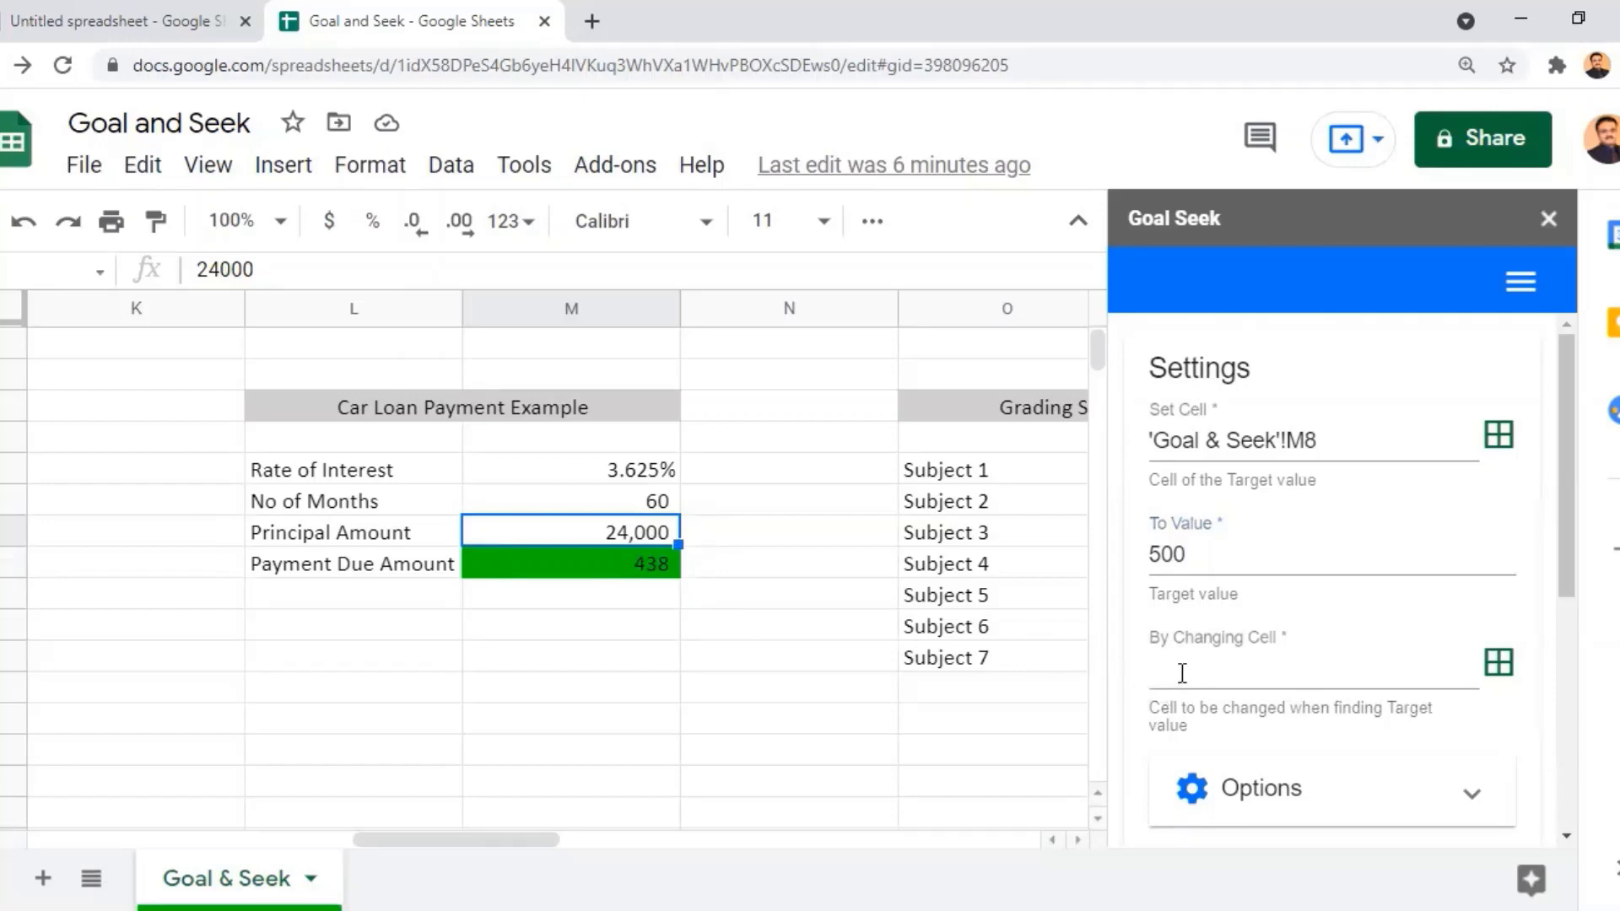
pyautogui.click(1484, 677)
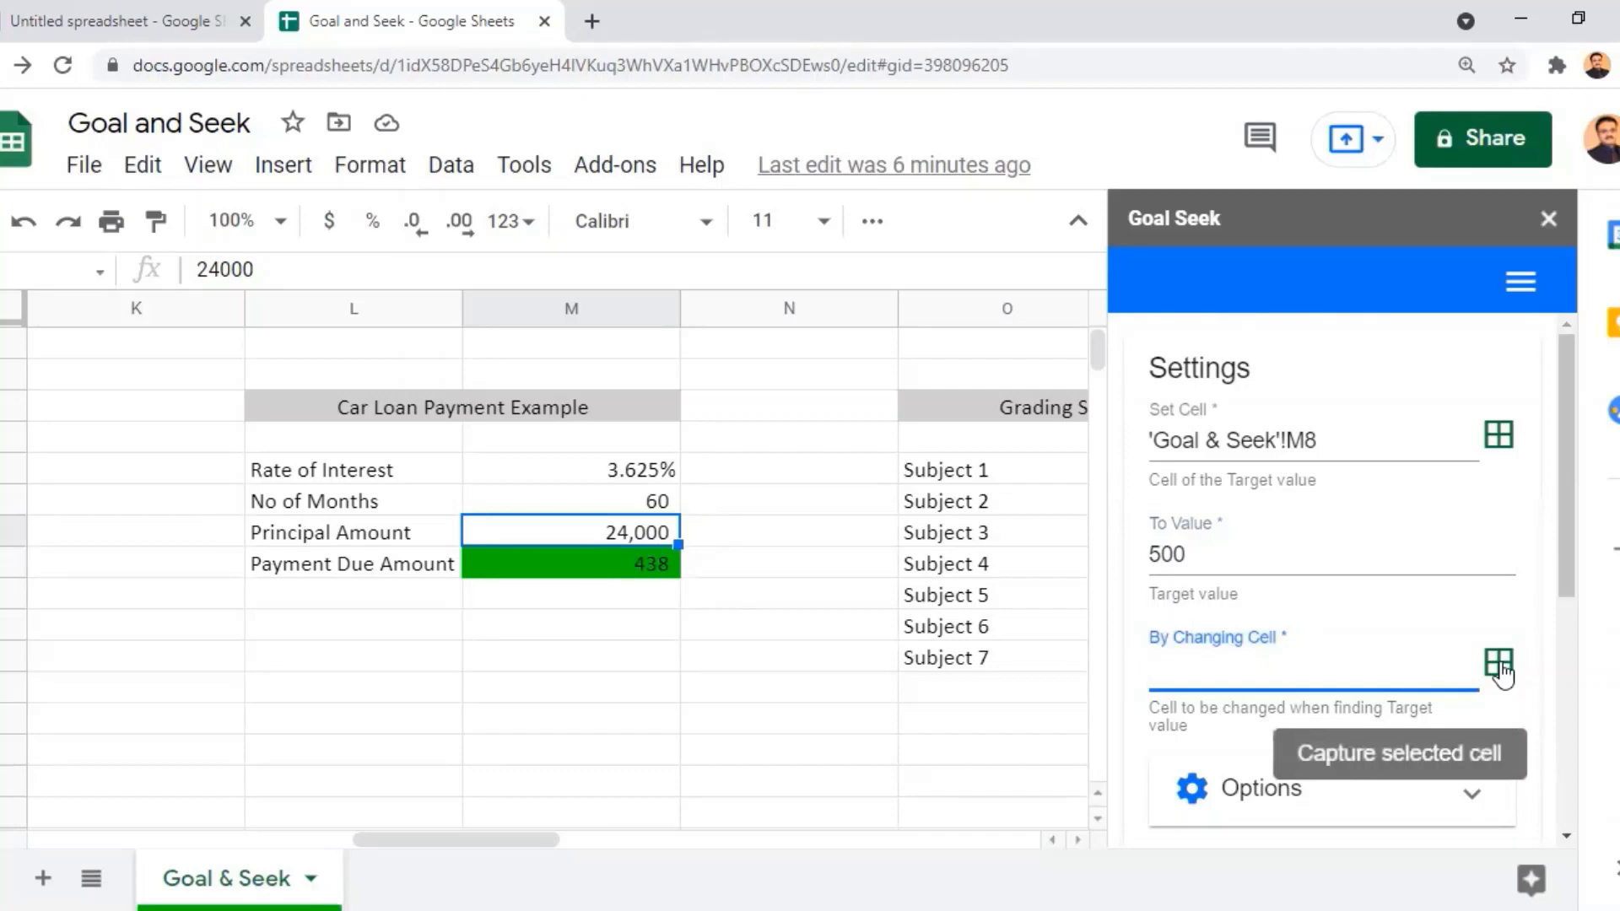
pyautogui.click(1499, 665)
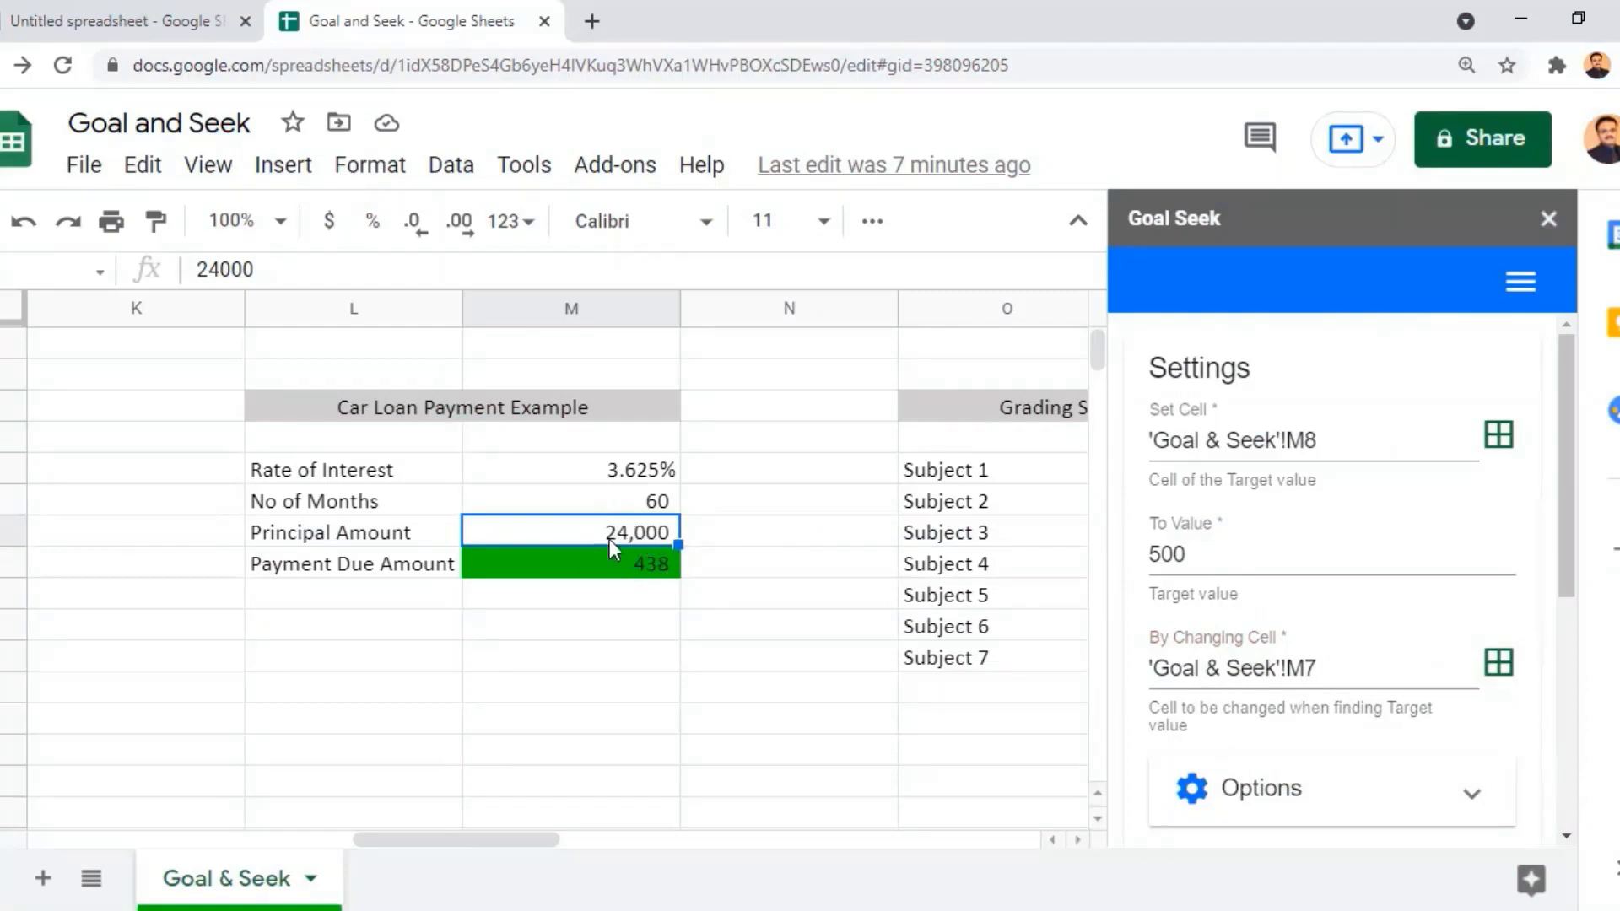
# Solve the car loan goal seek and dismiss the completion message.
pyautogui.moveTo(1561, 460); pyautogui.dragTo(1570, 501)
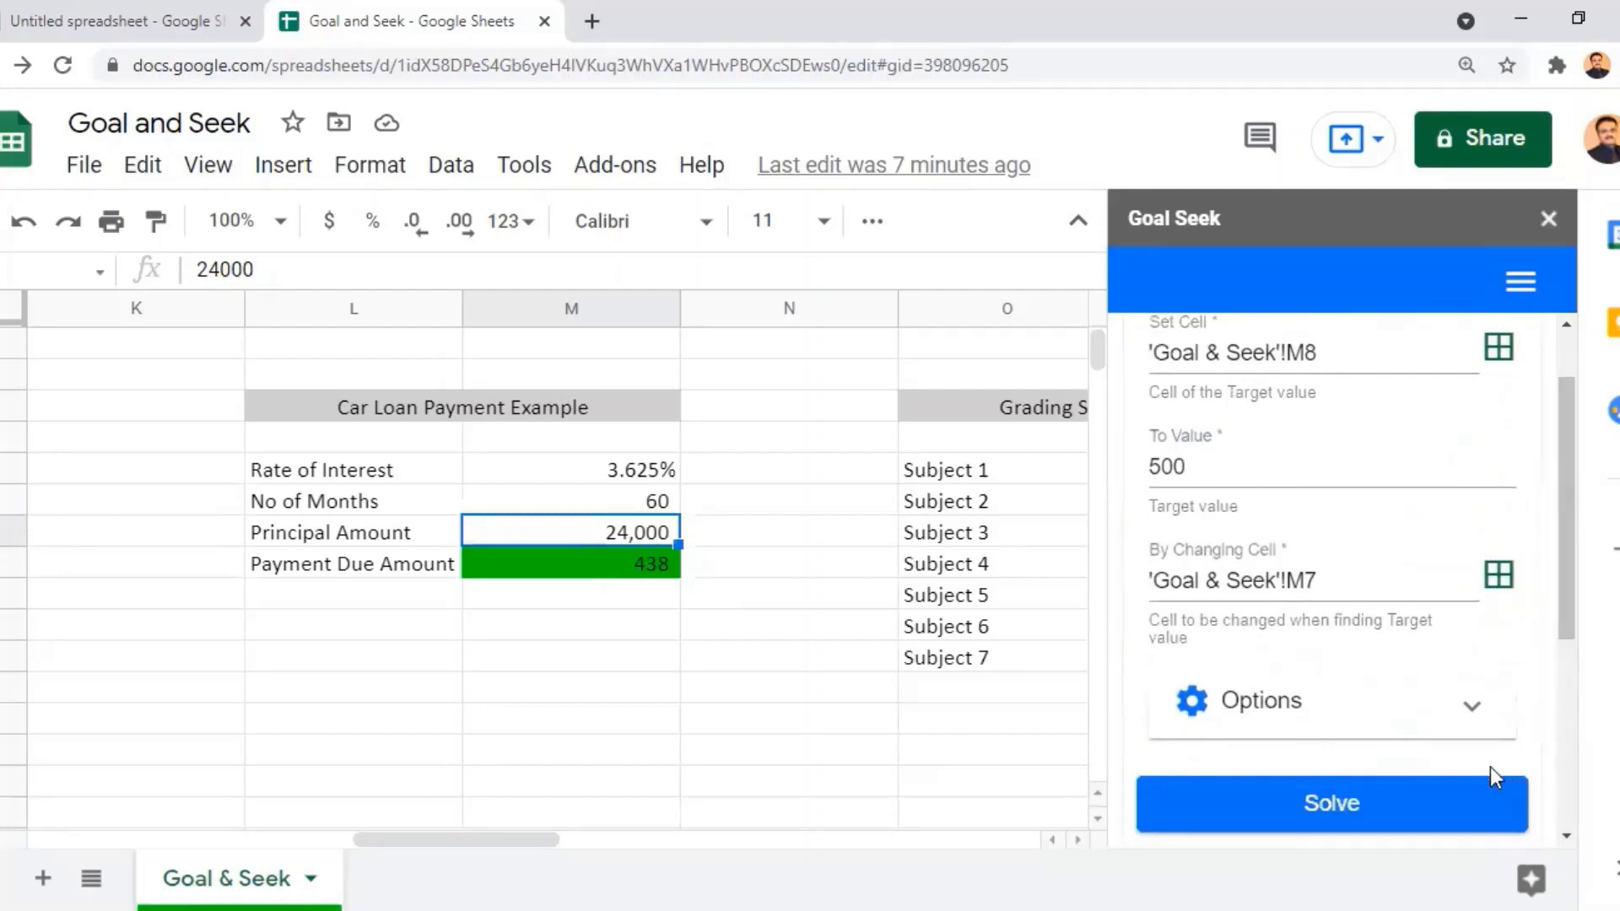
pyautogui.click(1391, 800)
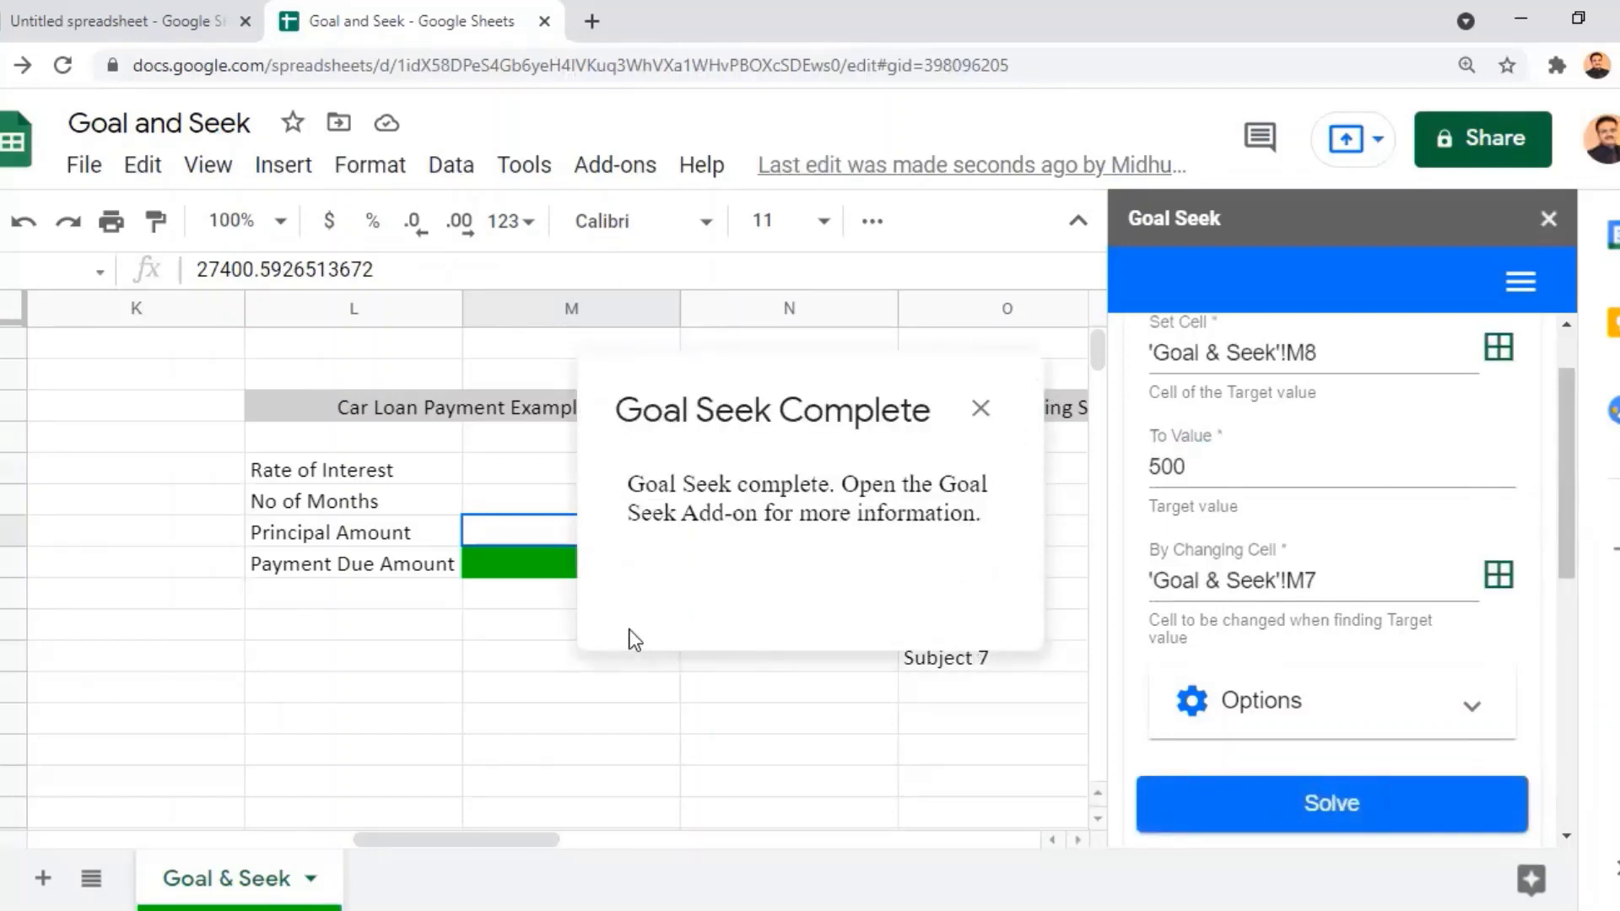
pyautogui.click(983, 413)
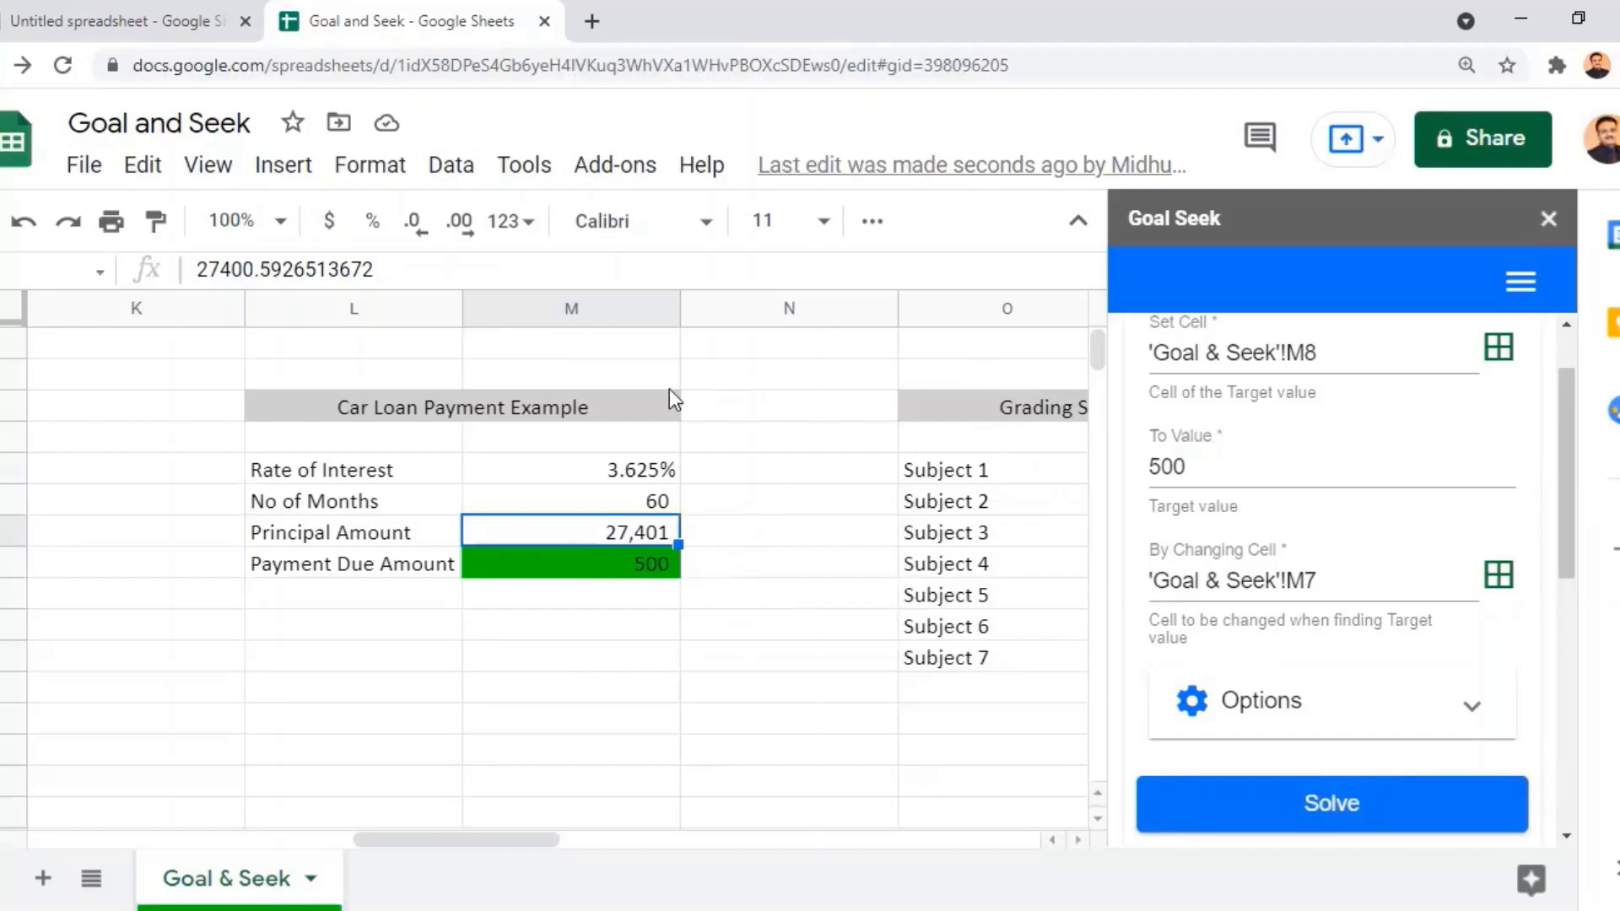
# Examine the Grading System Example, including its average formula and the empty Subject 7 score.
pyautogui.click(593, 419)
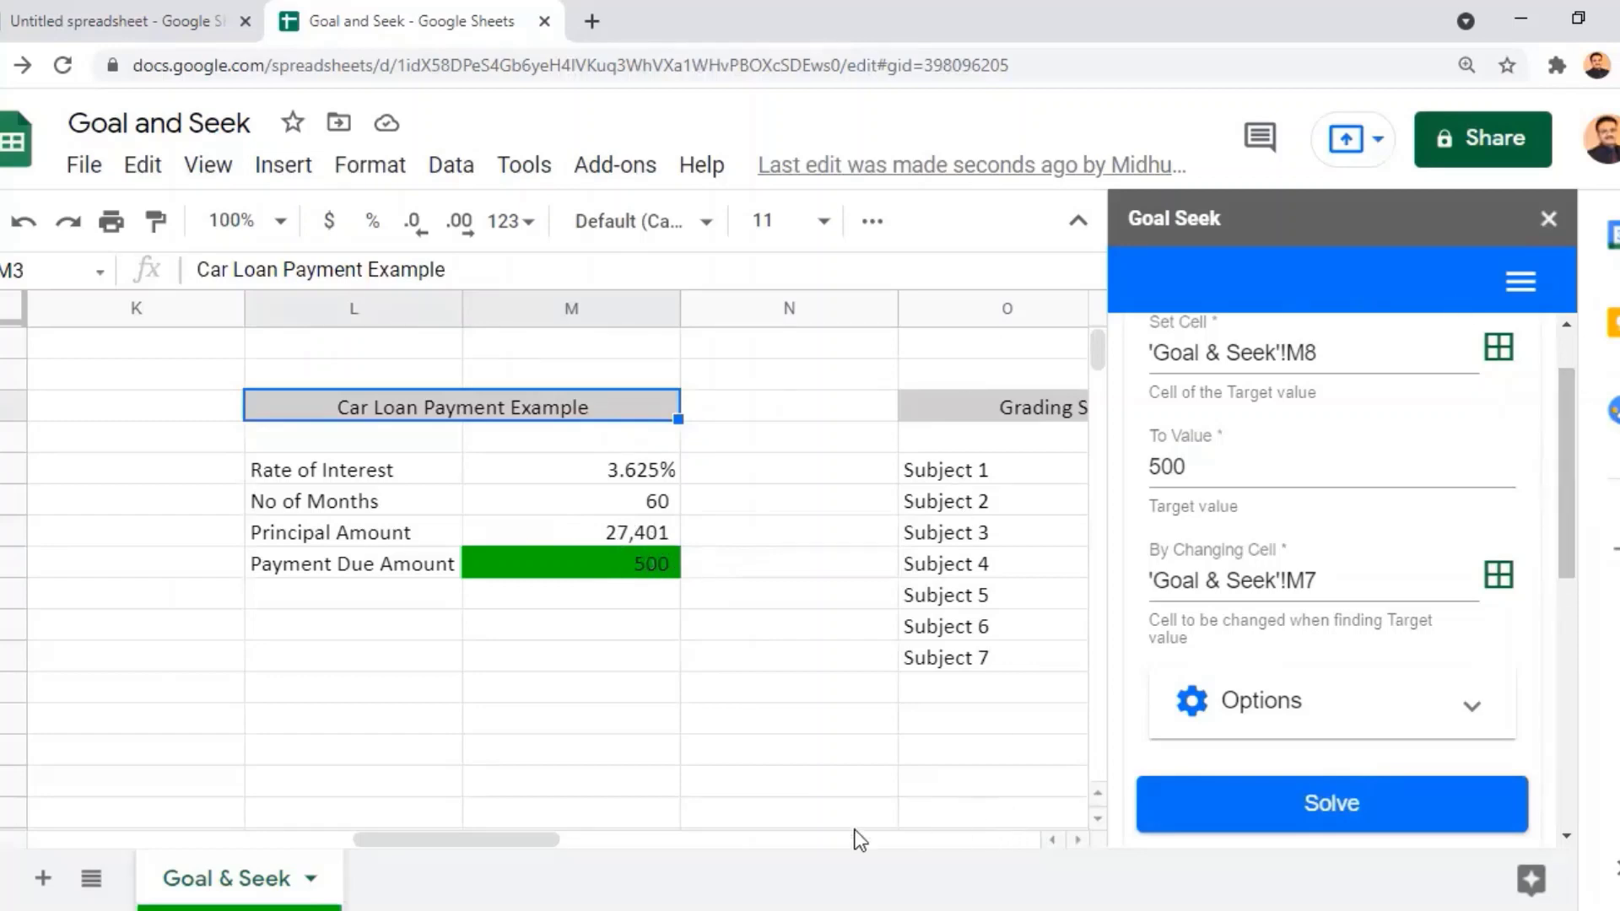
pyautogui.moveTo(534, 840); pyautogui.dragTo(636, 853)
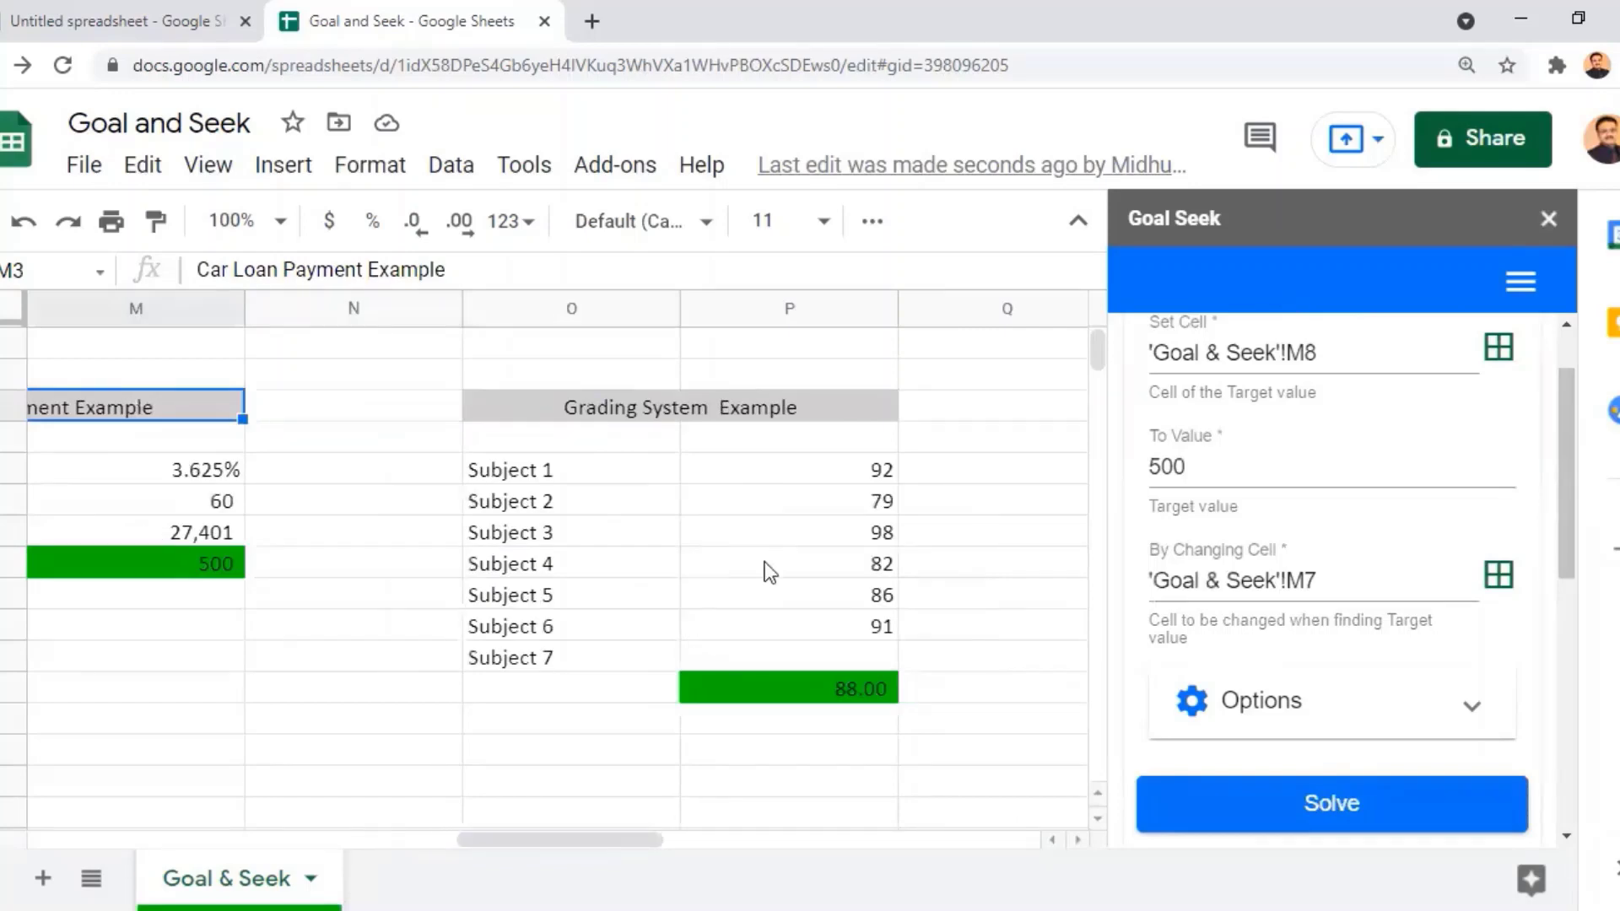
pyautogui.click(703, 424)
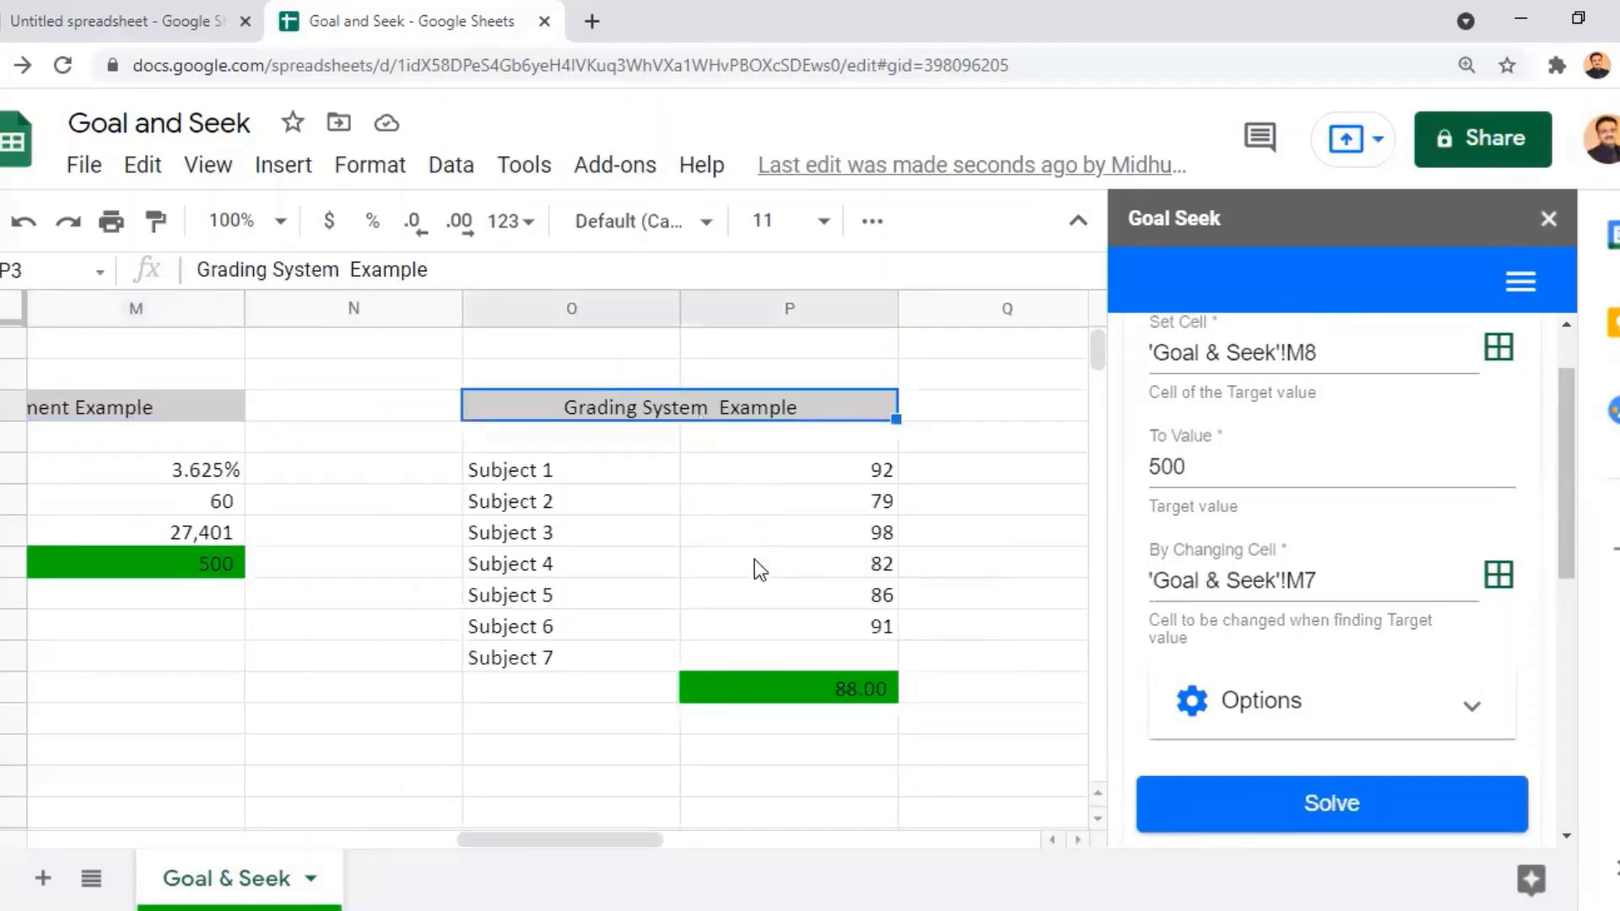
pyautogui.click(823, 687)
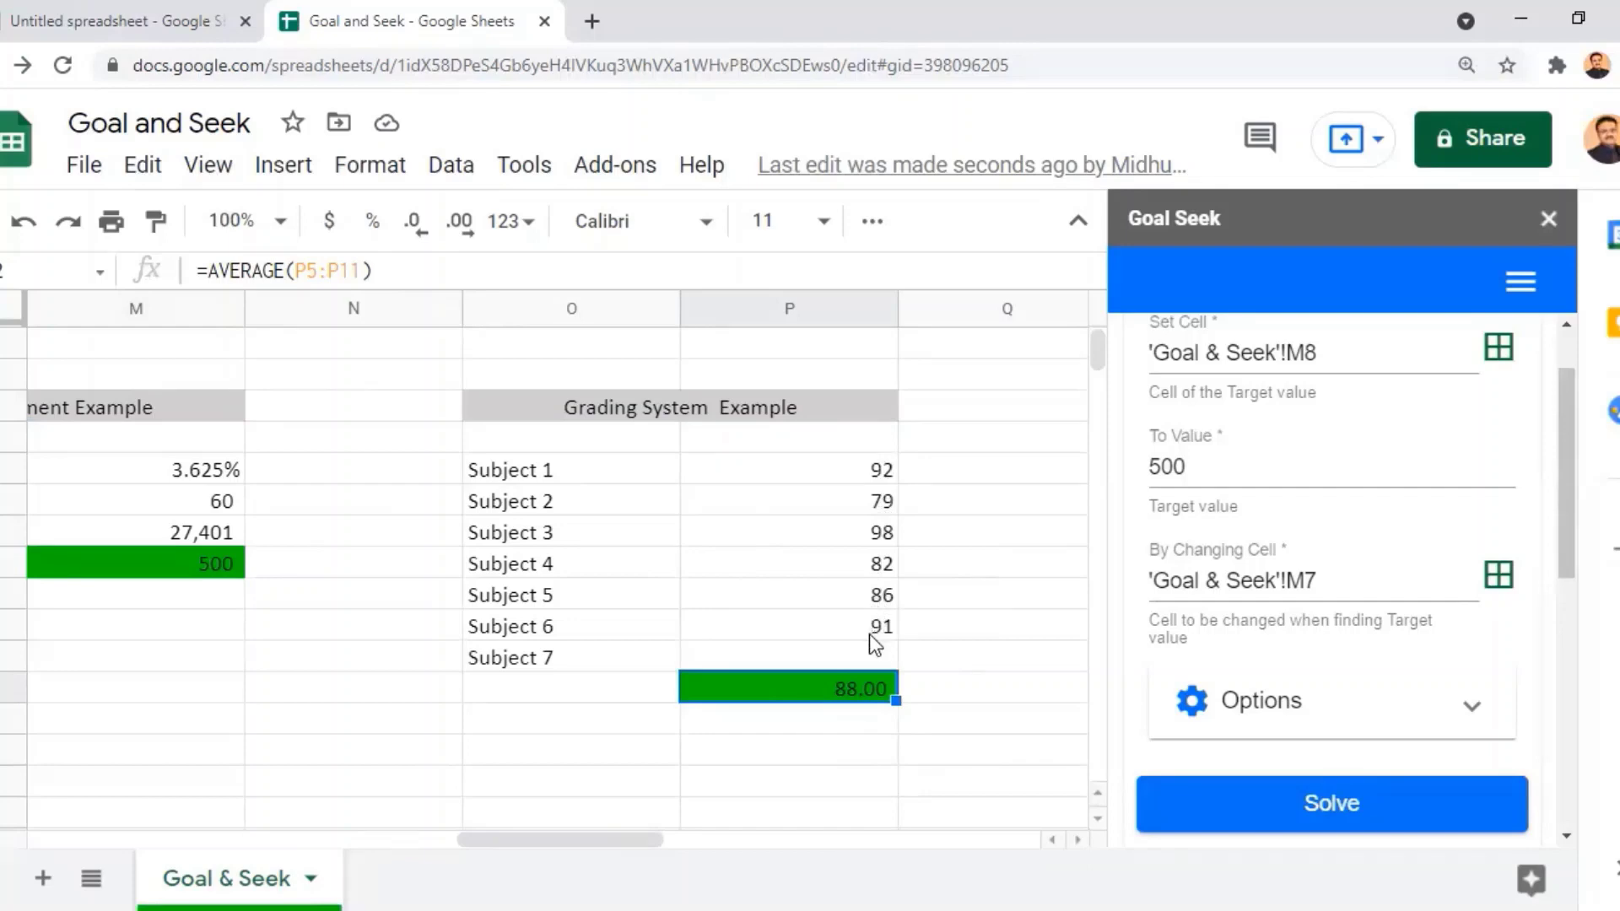
pyautogui.click(867, 658)
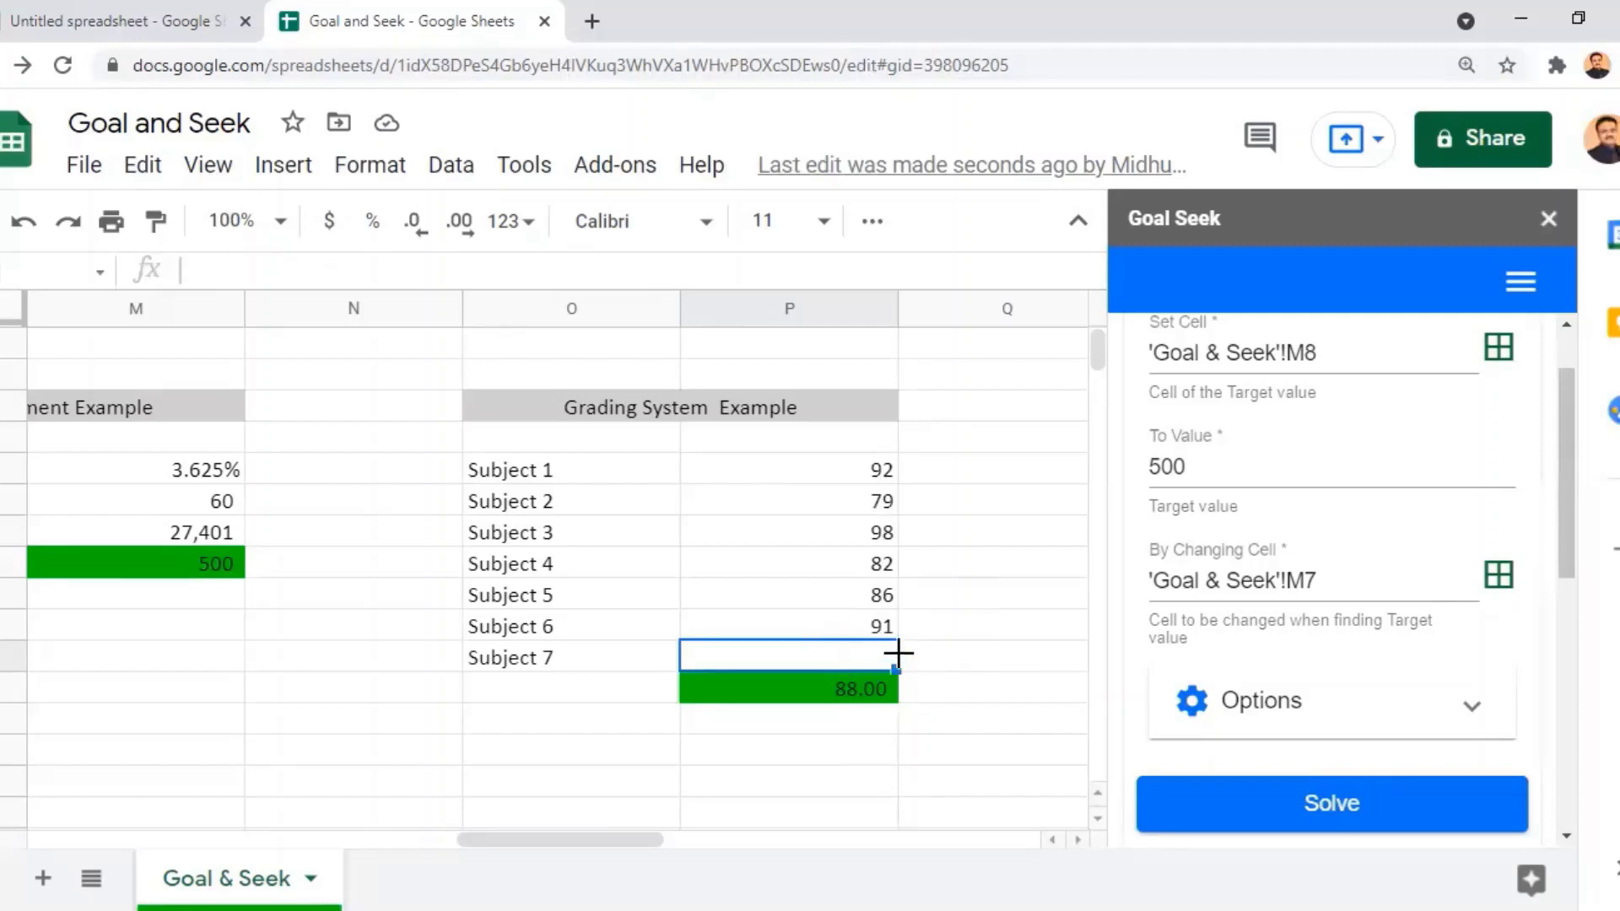
pyautogui.click(862, 692)
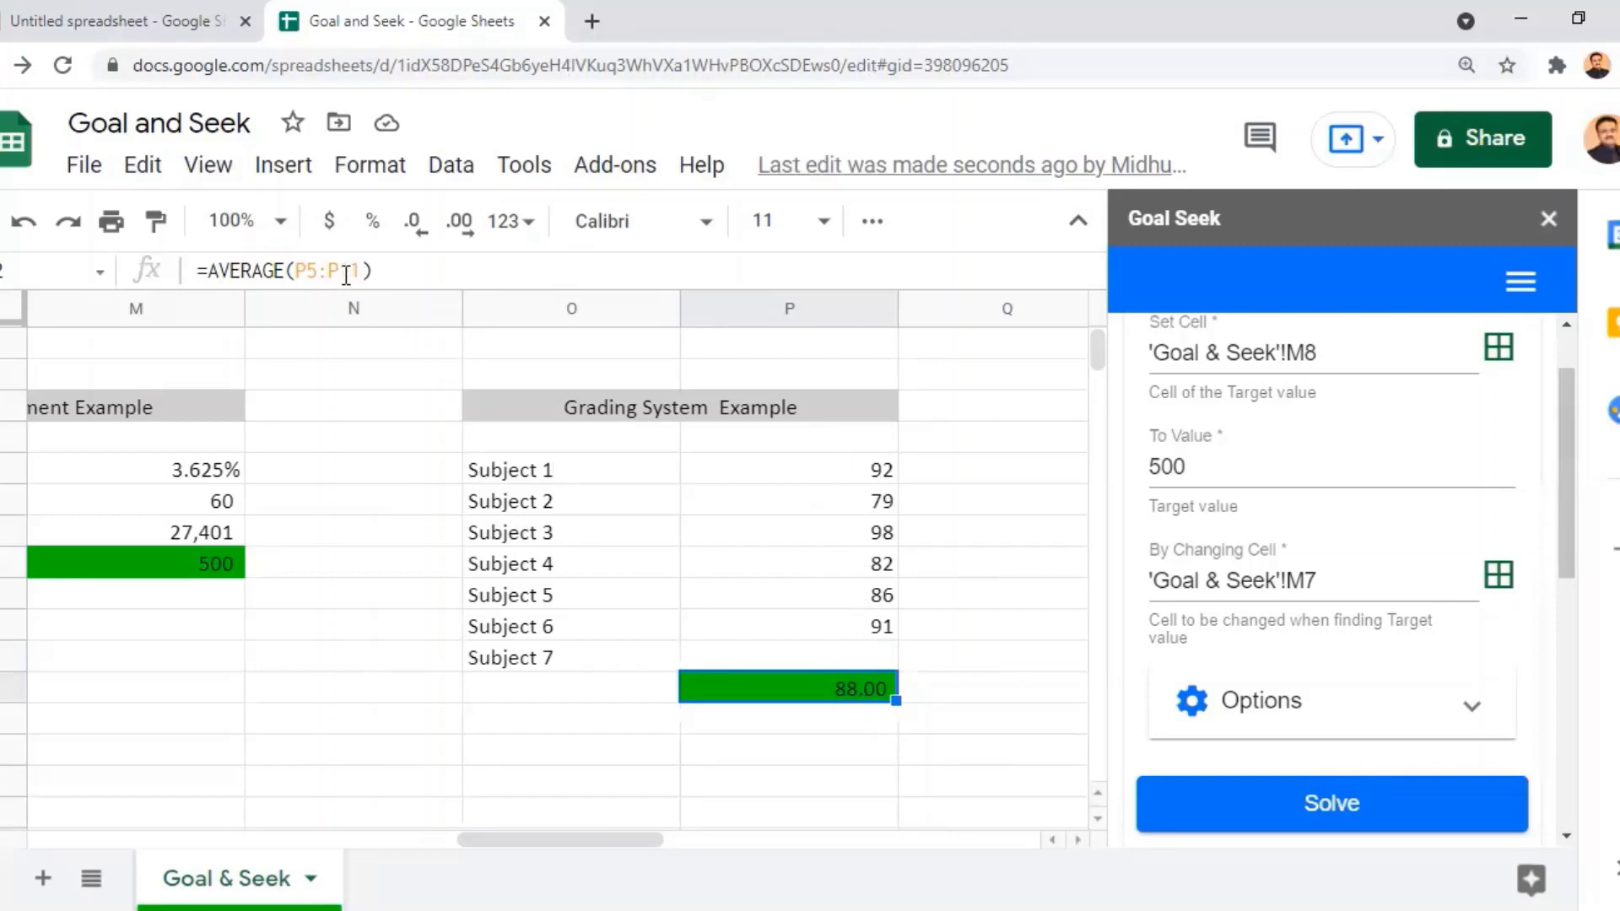
pyautogui.click(877, 656)
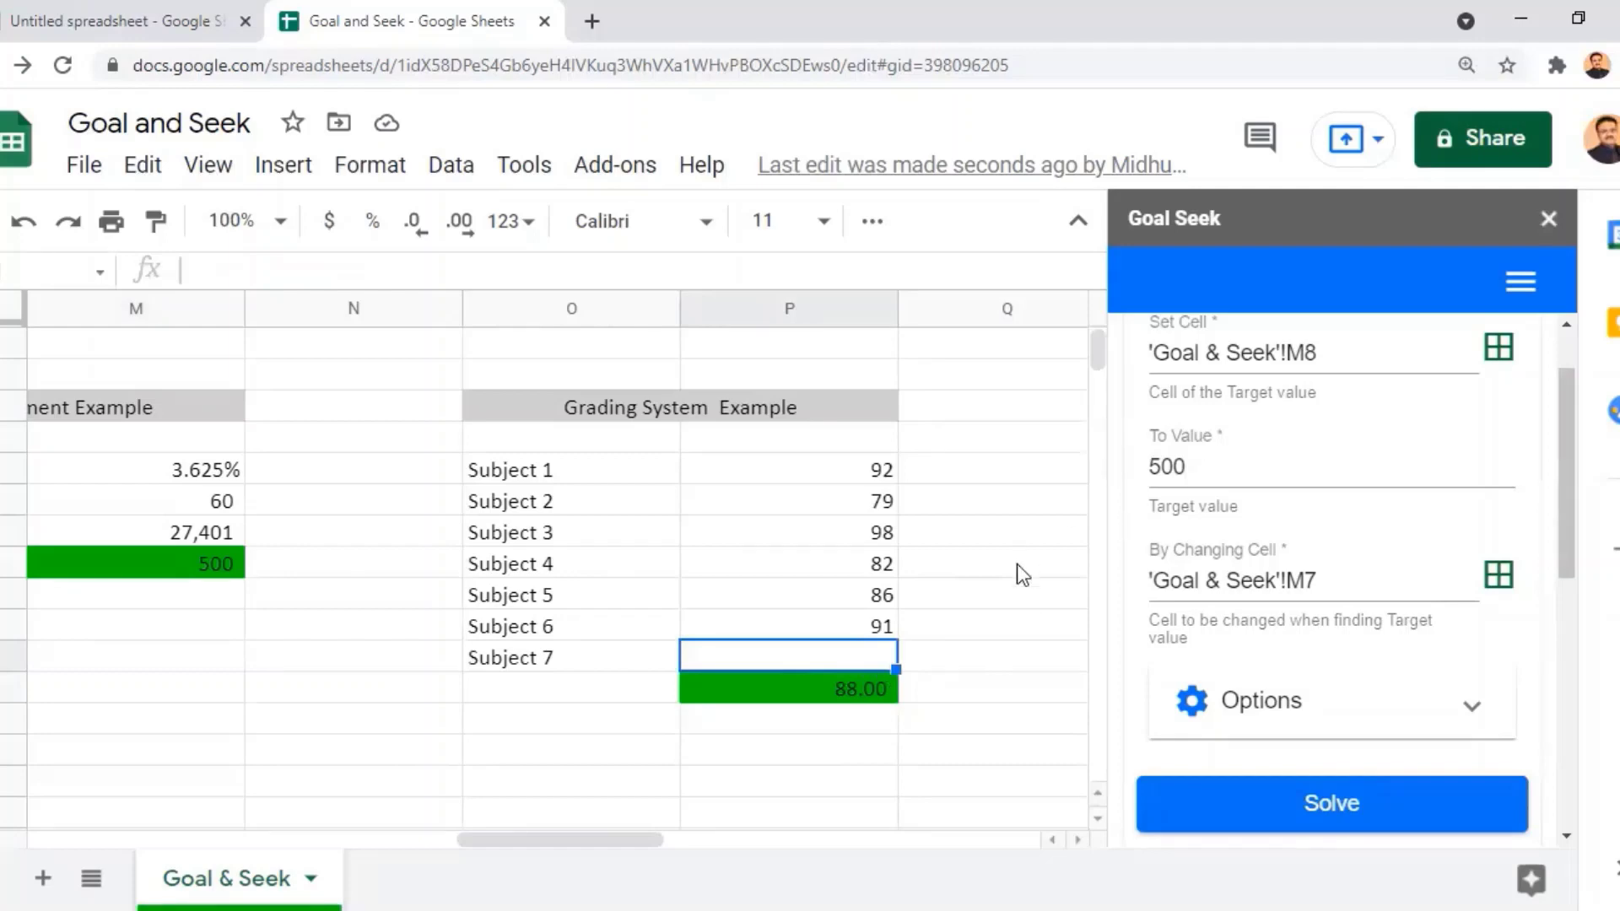
# Select the grading average cell and clear the old Set Cell, To Value and By Changing Cell settings in Goal Seek.
pyautogui.click(863, 686)
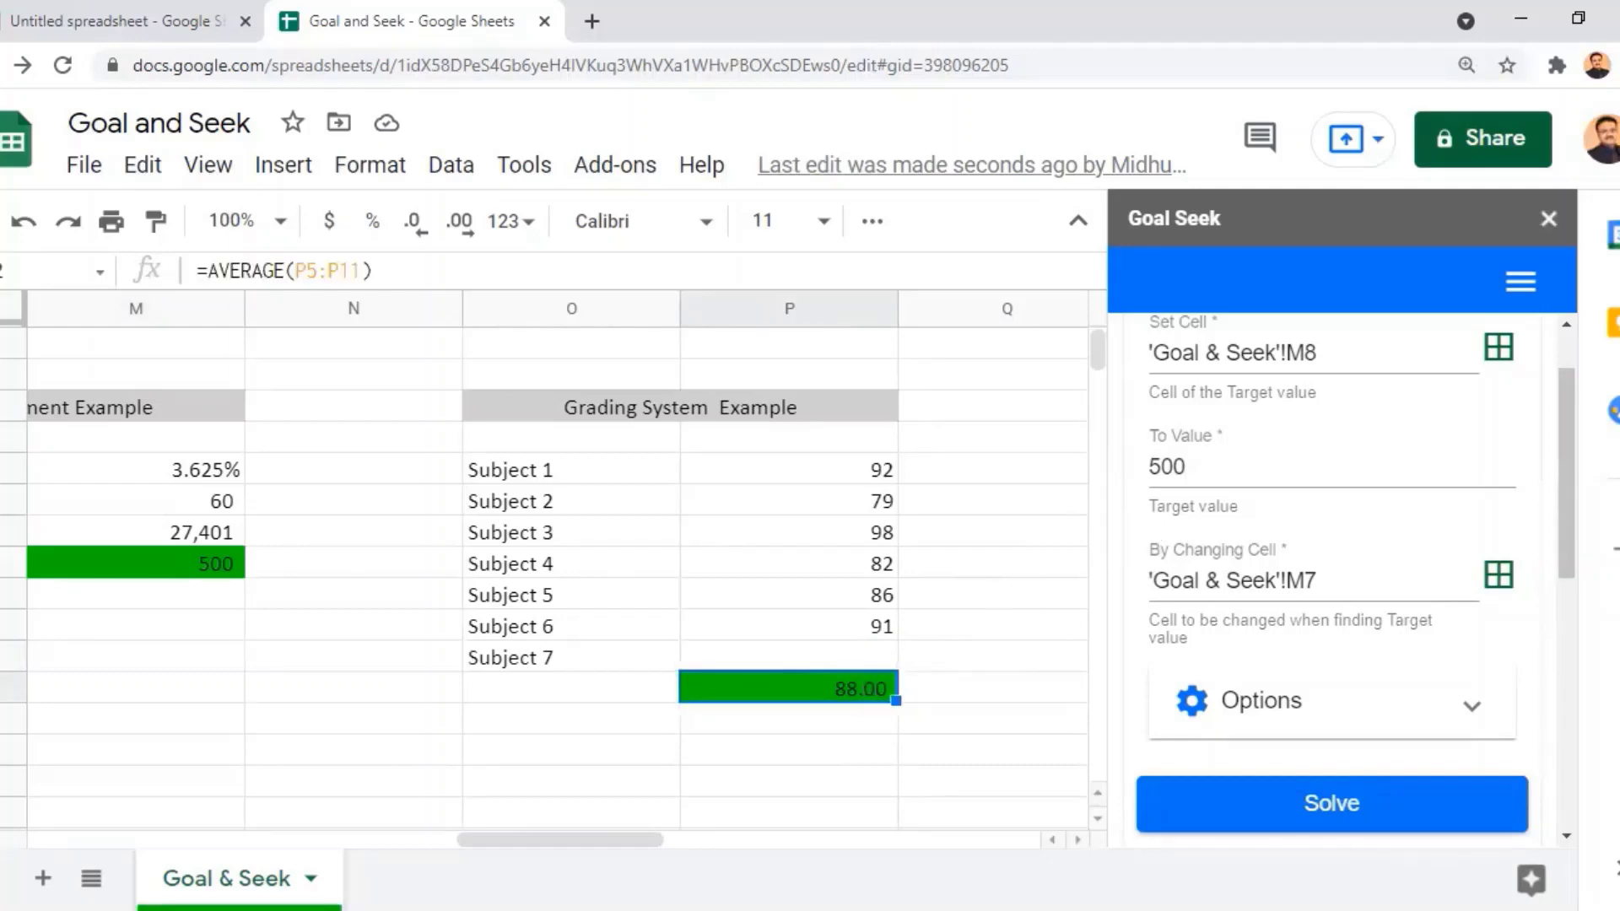
pyautogui.moveTo(1566, 484); pyautogui.dragTo(1556, 428)
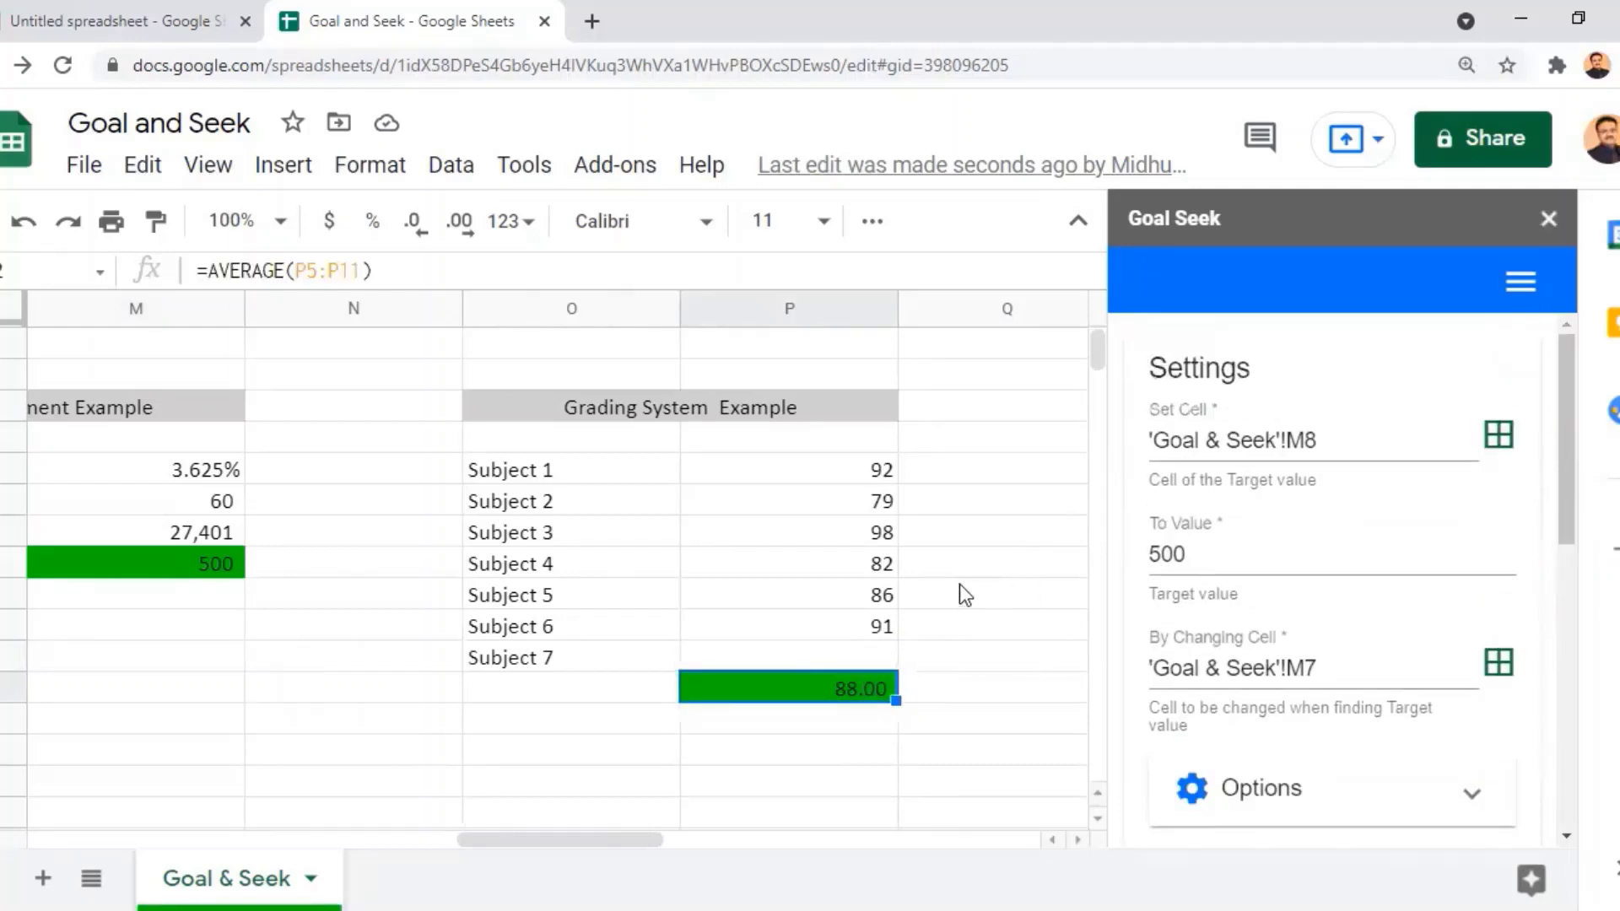
pyautogui.click(1340, 436)
pyautogui.hotkey('ctrl', 'a')
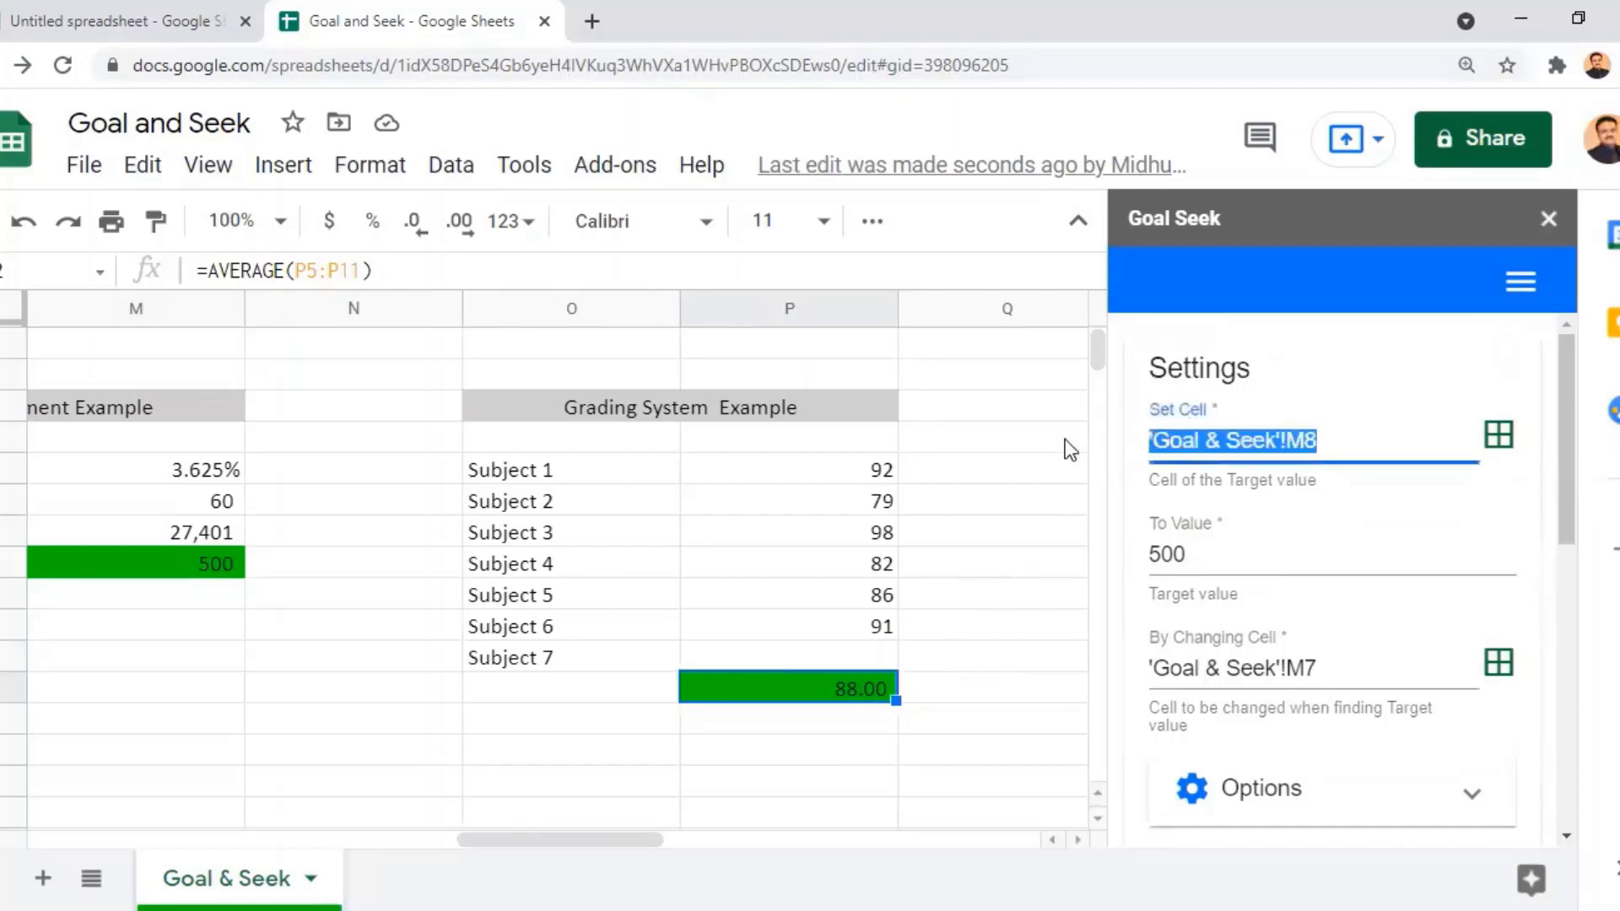
pyautogui.press('BackSpace')
pyautogui.moveTo(1255, 553); pyautogui.dragTo(1146, 552)
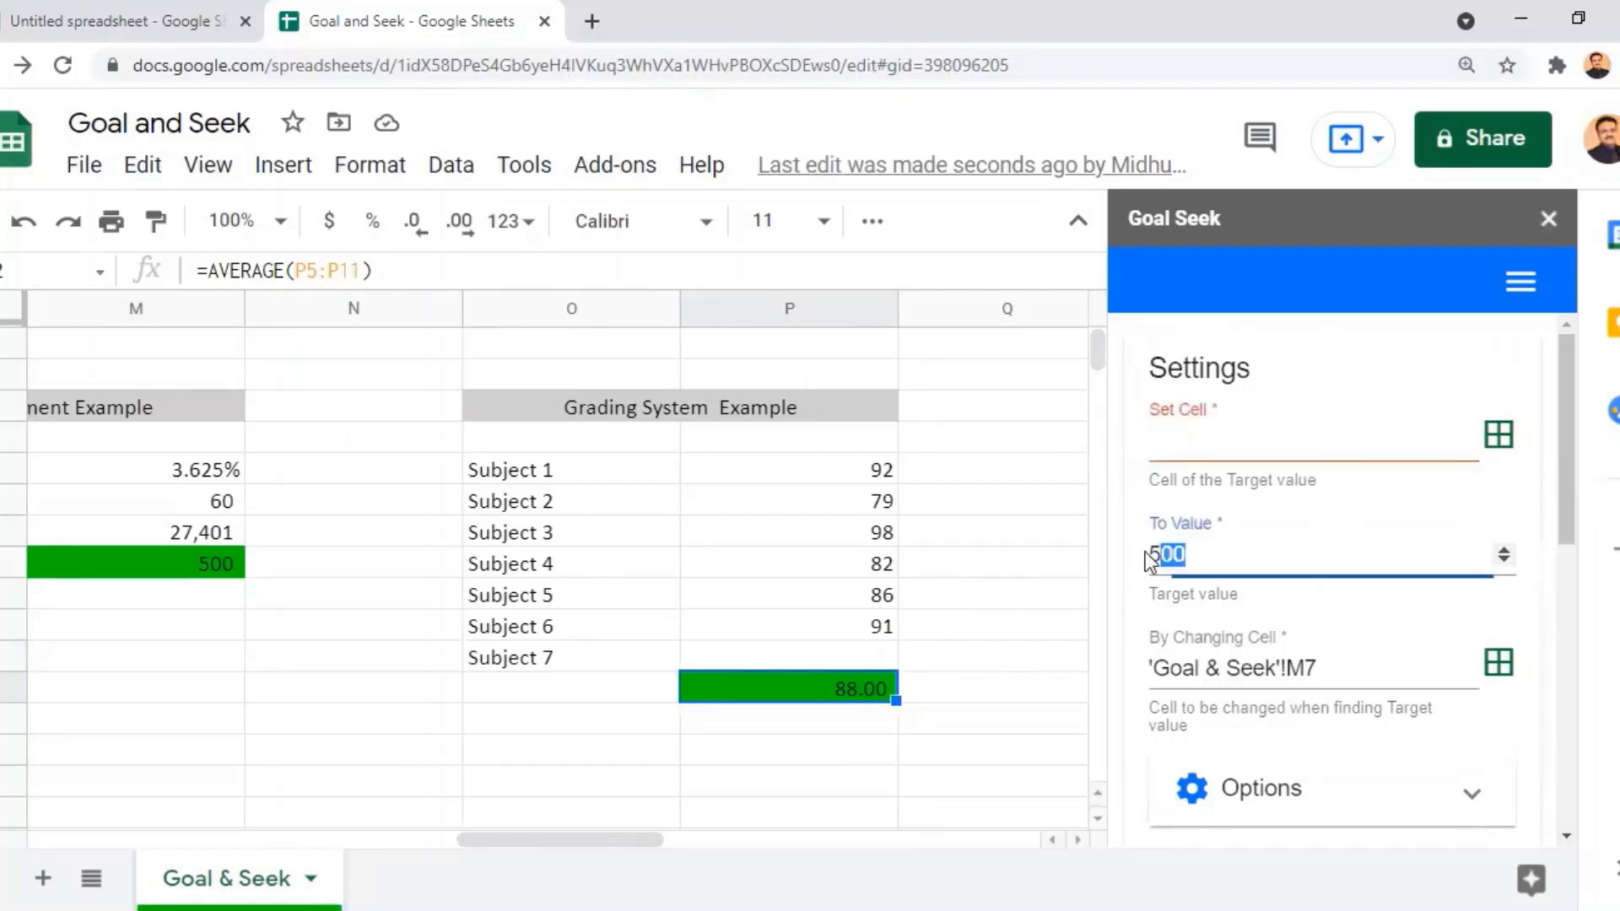
pyautogui.press('BackSpace')
pyautogui.moveTo(1345, 662); pyautogui.dragTo(1105, 654)
pyautogui.press('BackSpace')
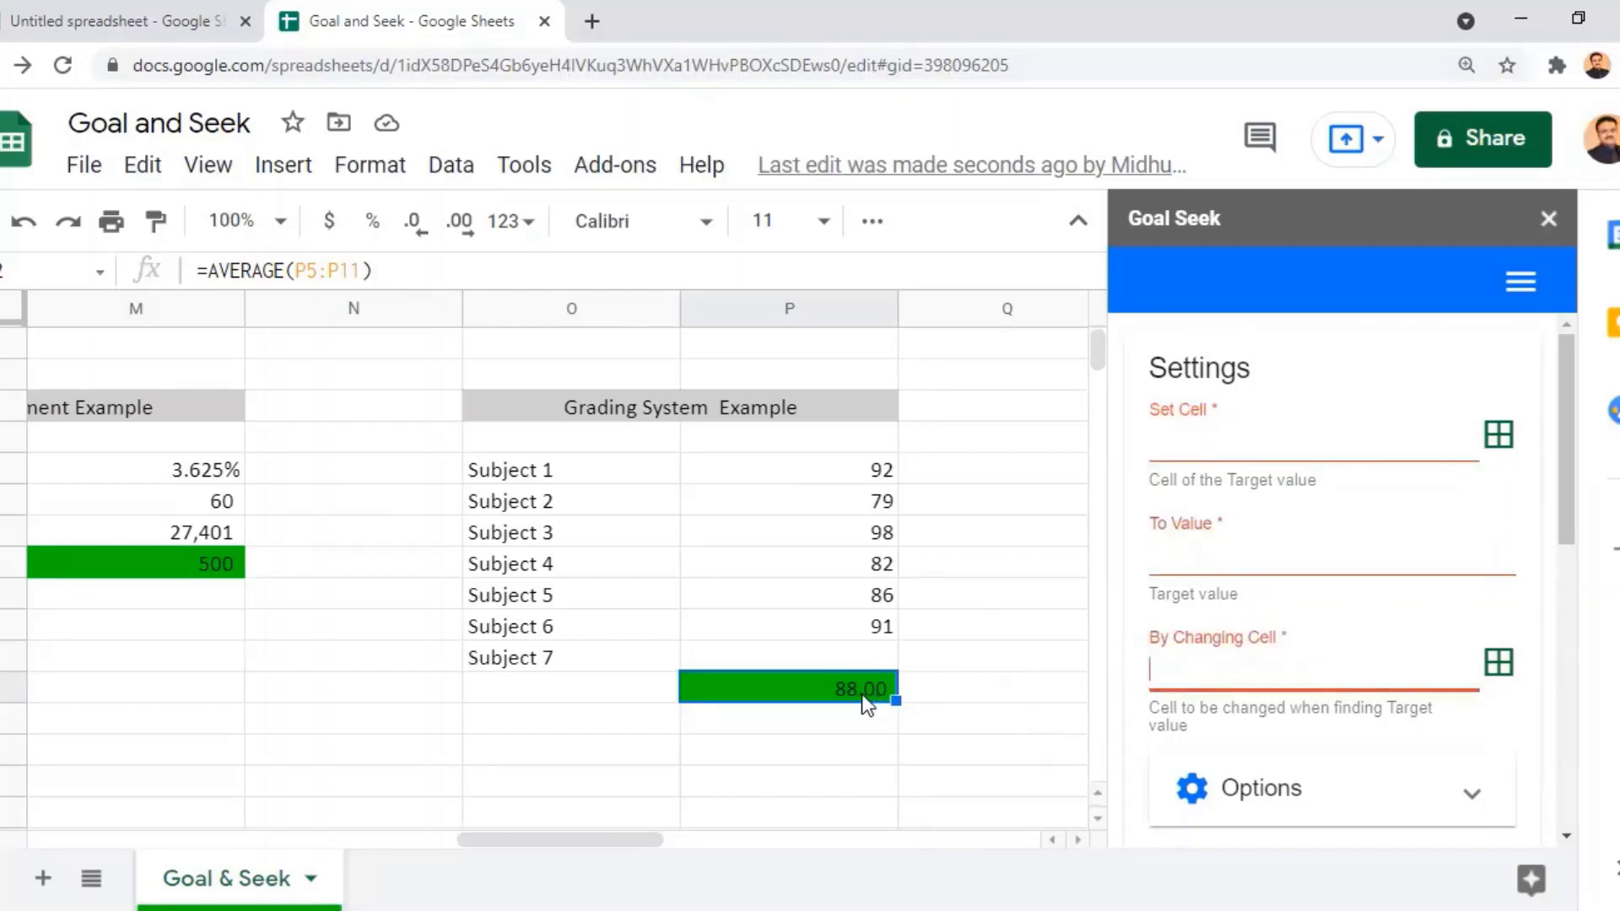
# Configure Goal Seek to bring the average cell P12 to 90 by changing the Subject 7 cell P11.
pyautogui.click(1194, 446)
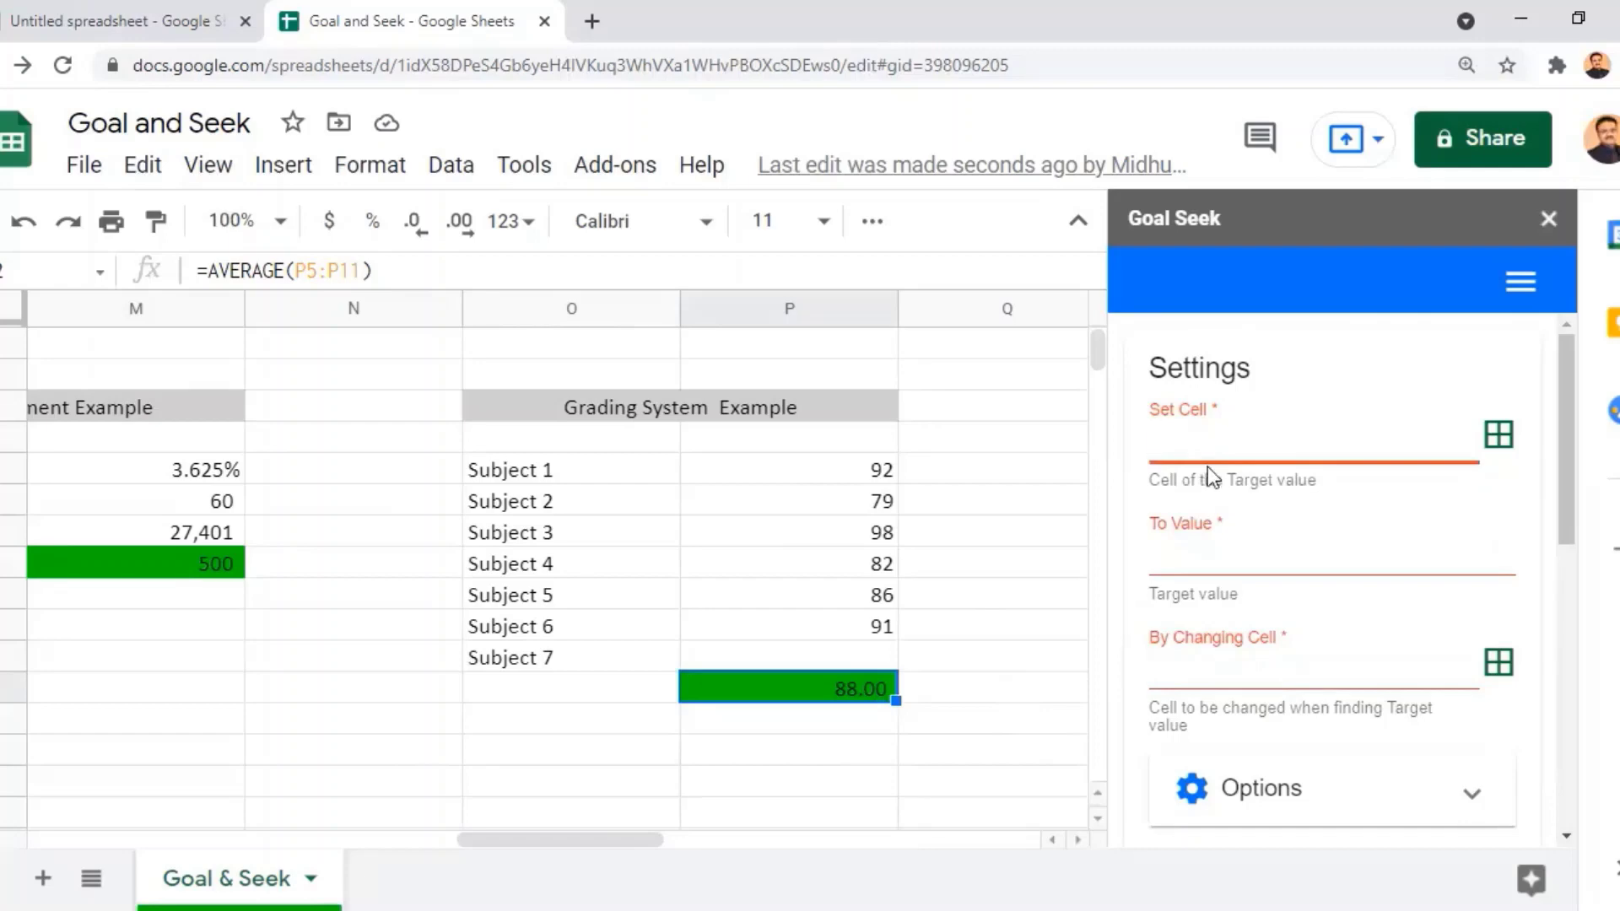
pyautogui.click(1500, 434)
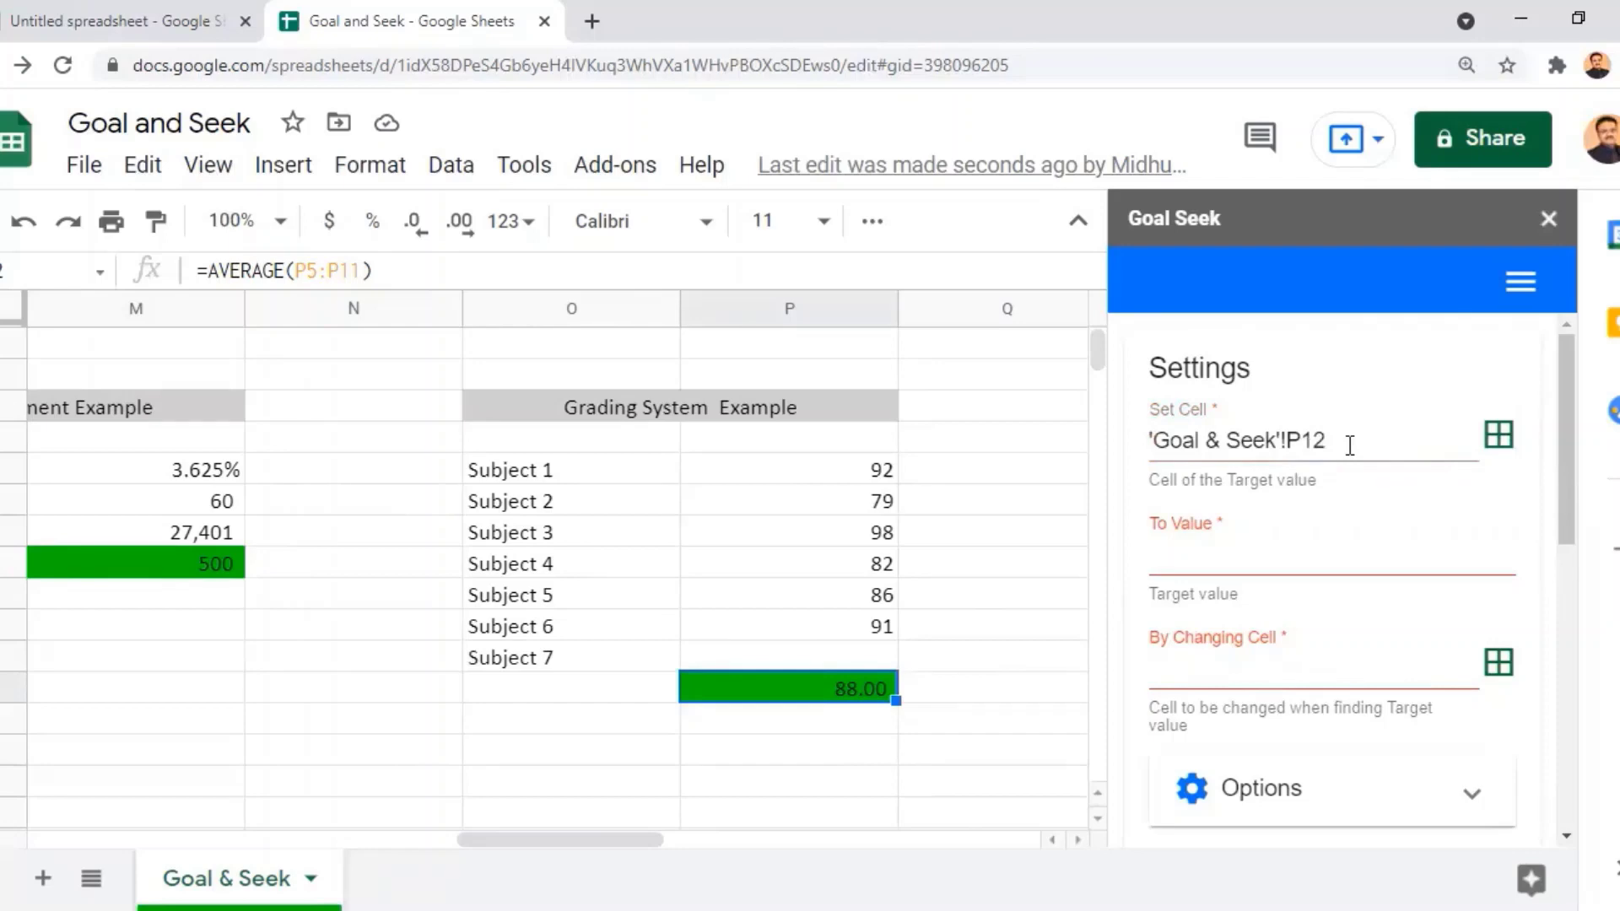
pyautogui.click(1173, 563)
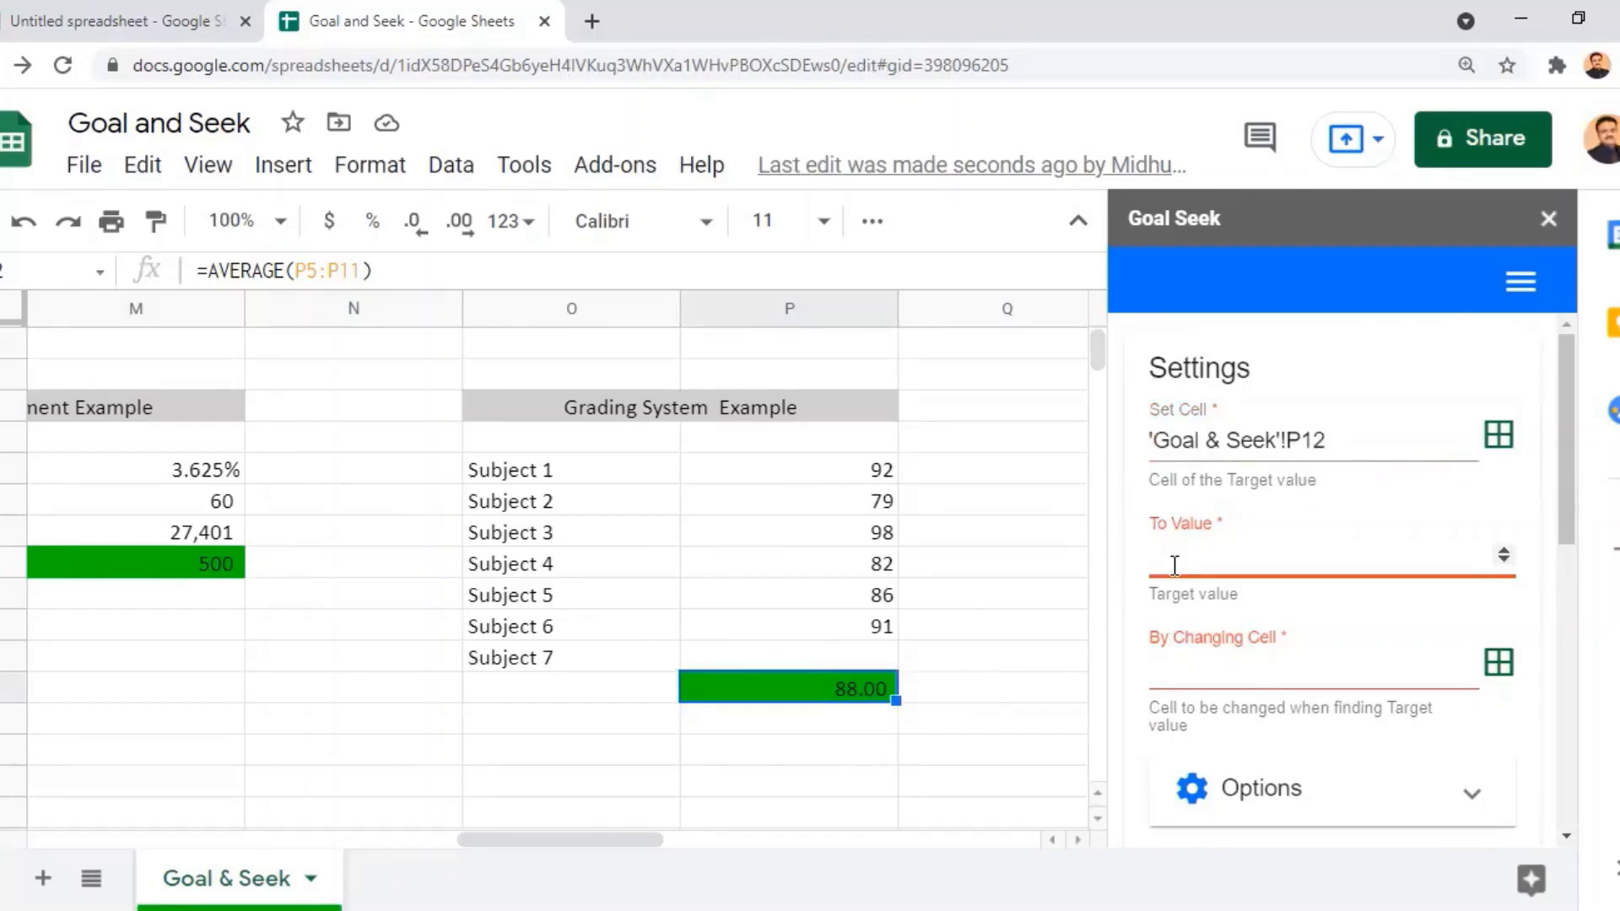
pyautogui.write('90')
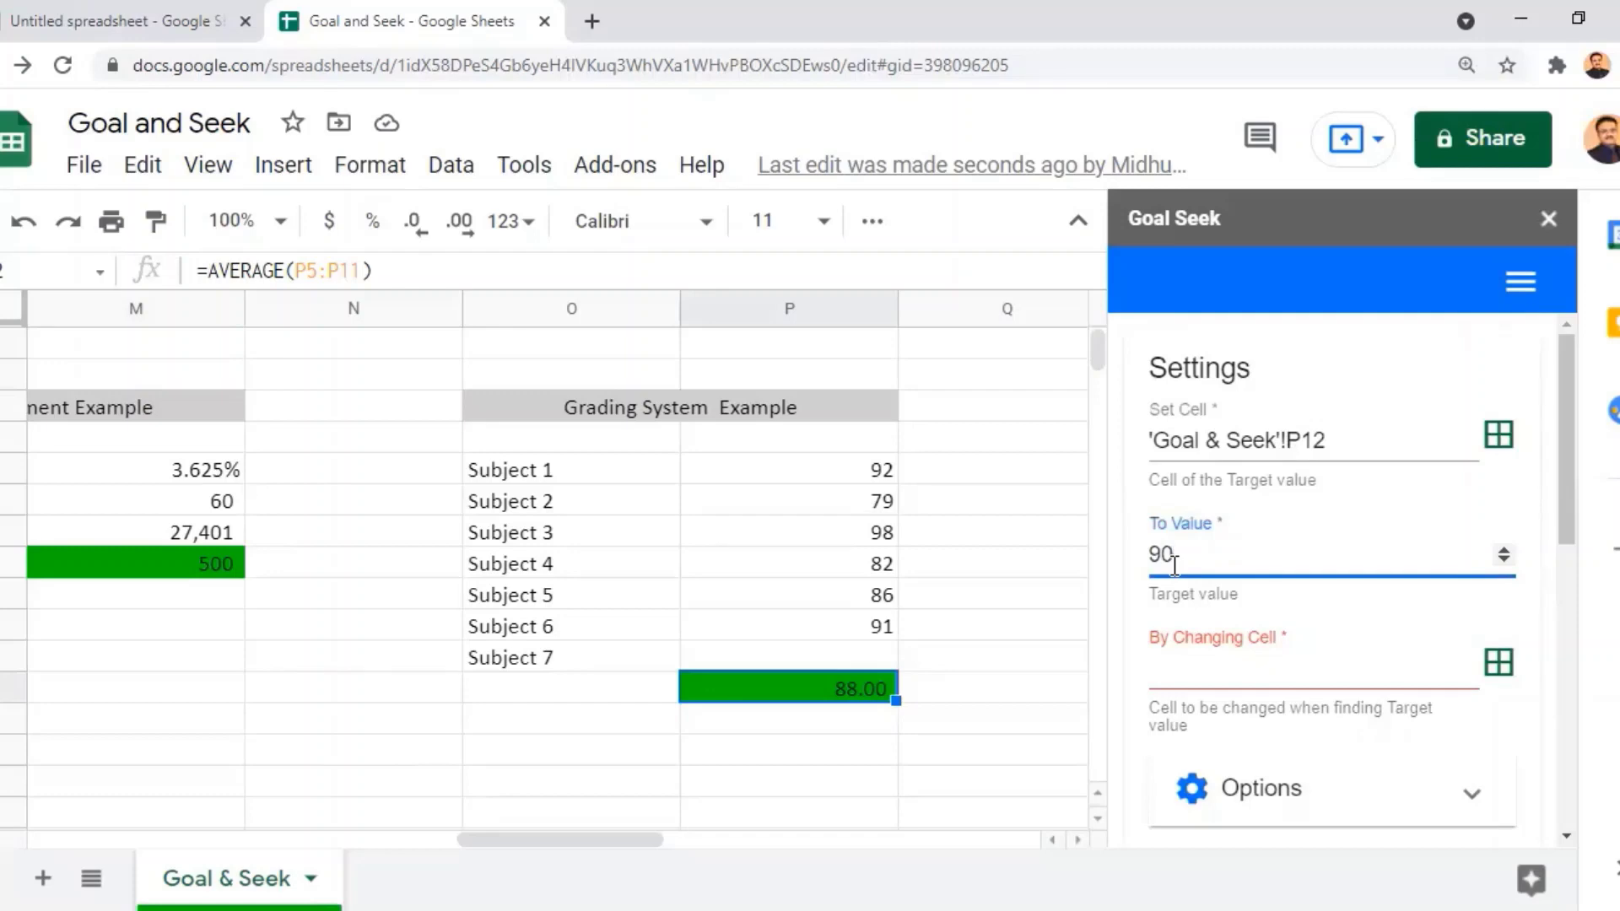
pyautogui.click(1182, 670)
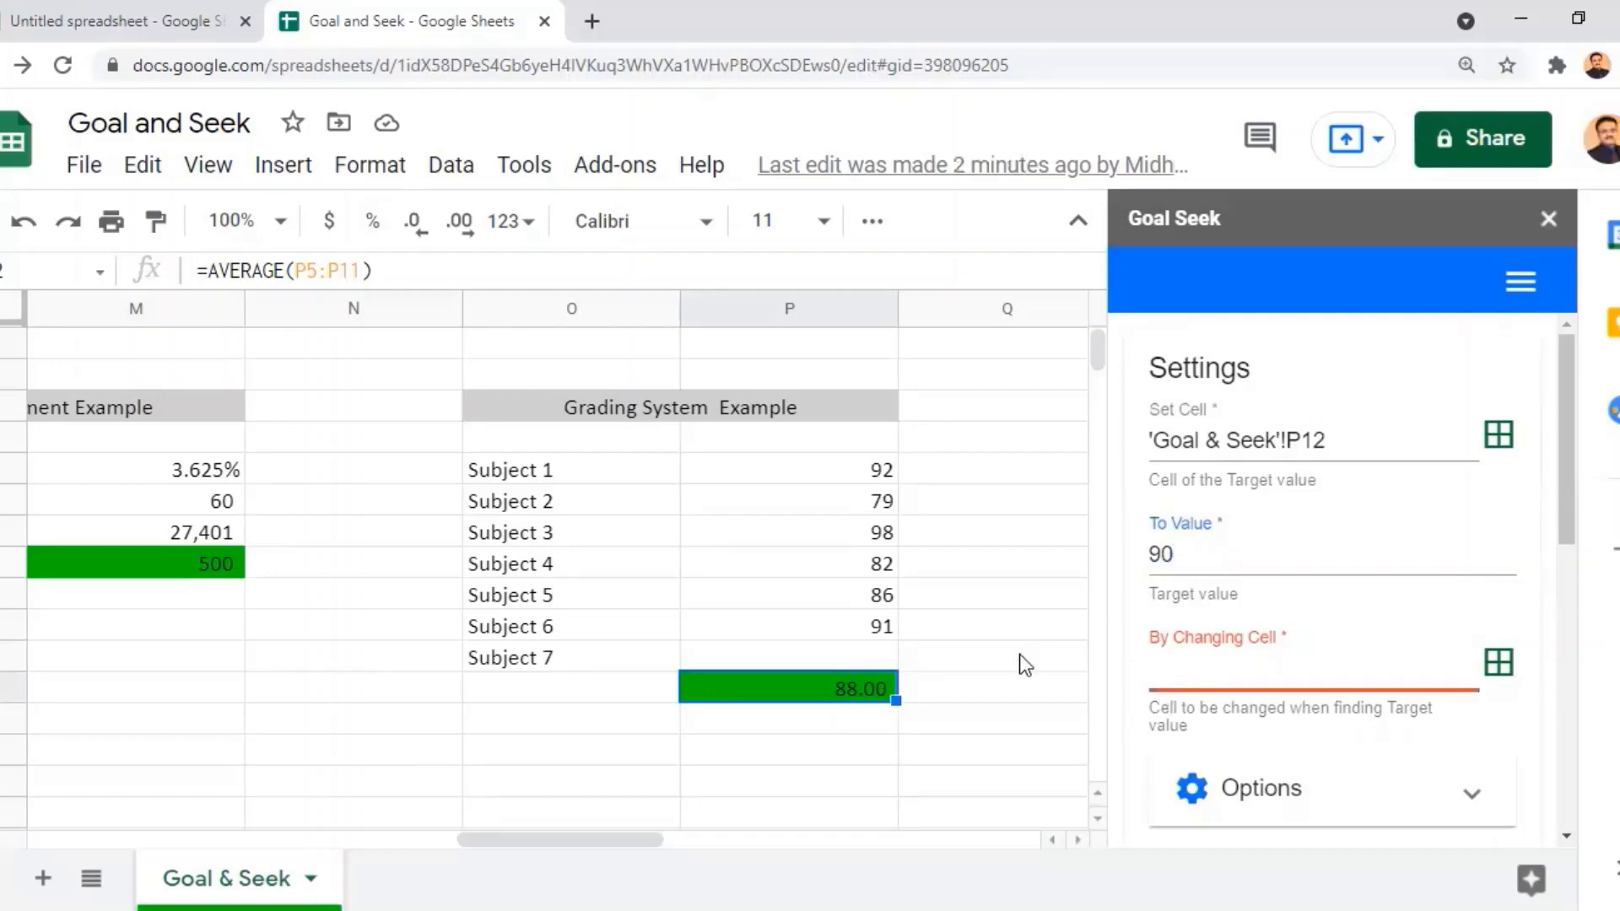
pyautogui.click(869, 655)
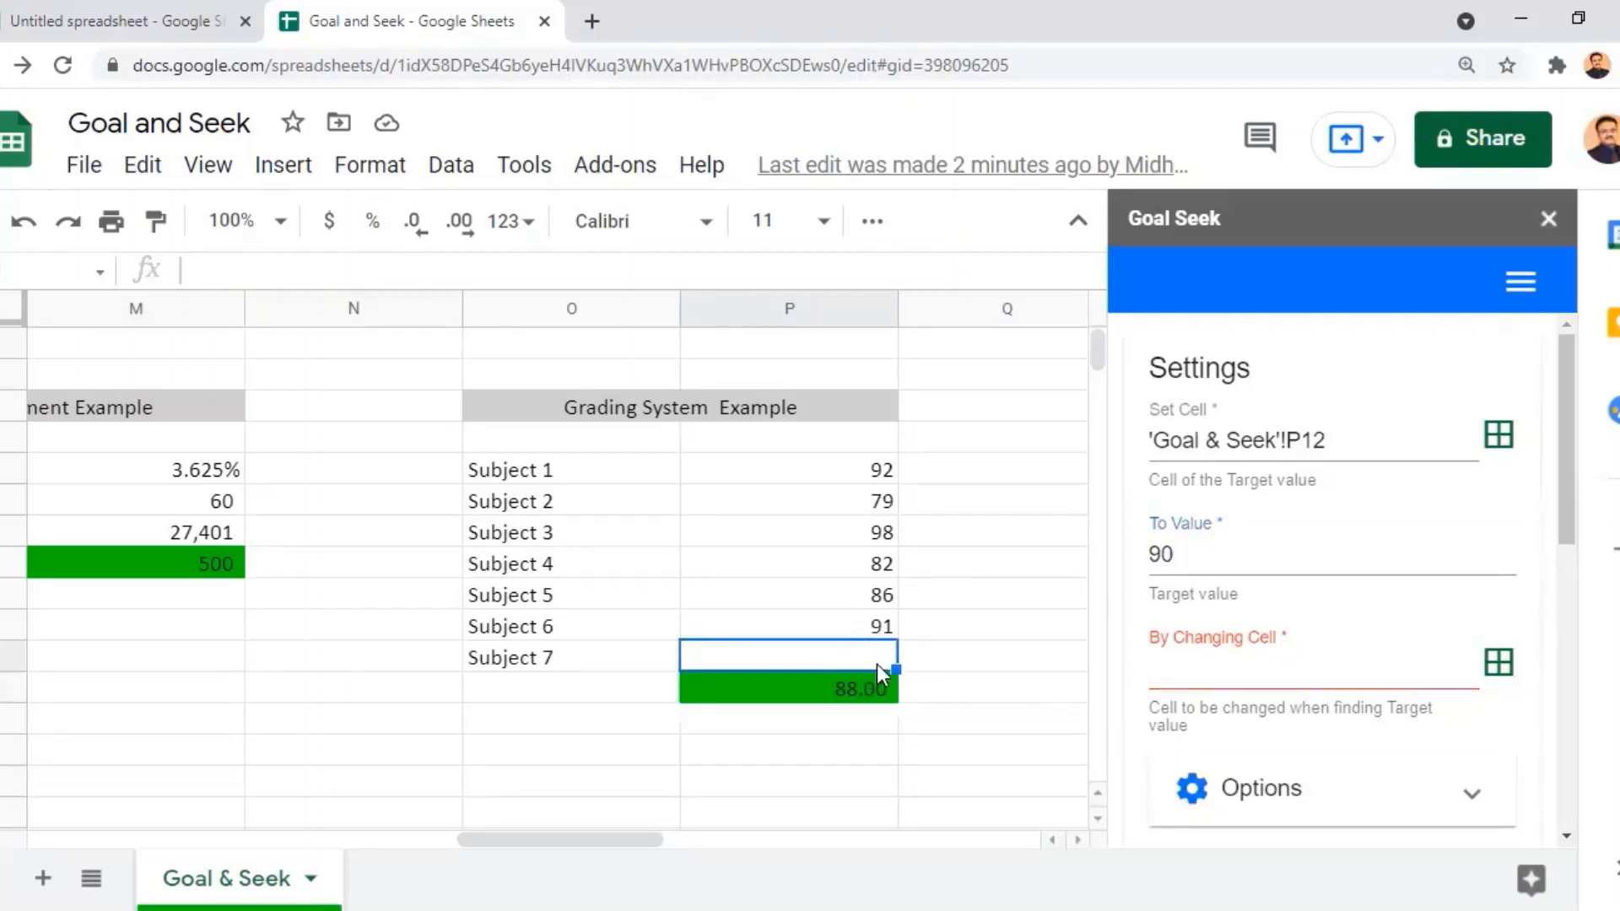
pyautogui.click(1497, 665)
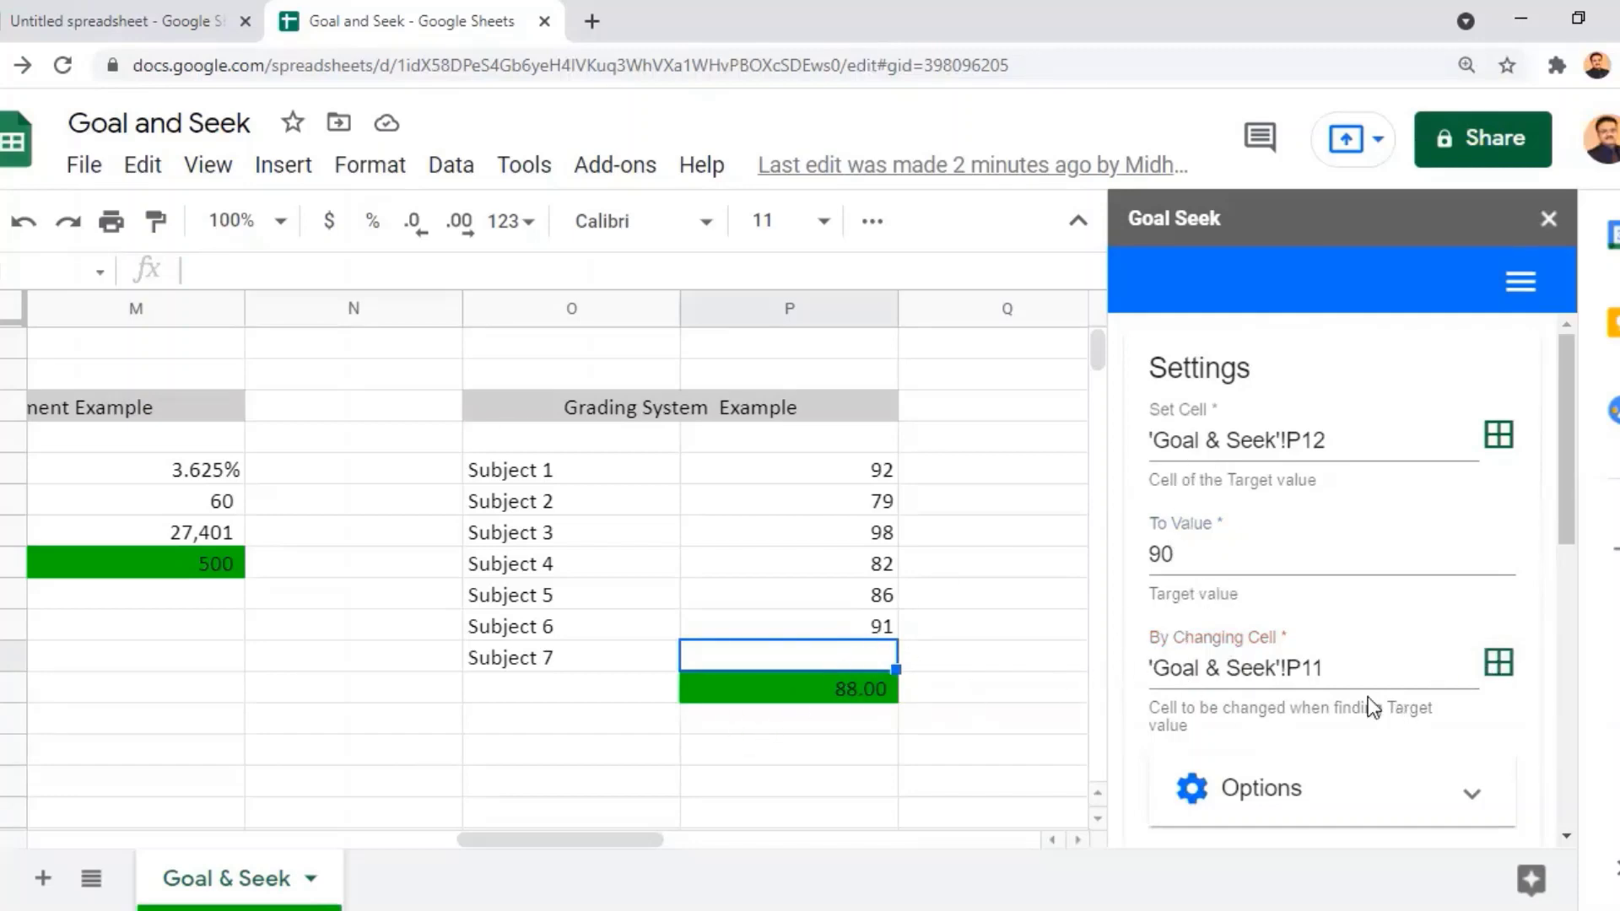
# Solve the grading goal seek for an average of 90, dismiss the completion message and select the average cell.
pyautogui.moveTo(1567, 519); pyautogui.dragTo(1566, 585)
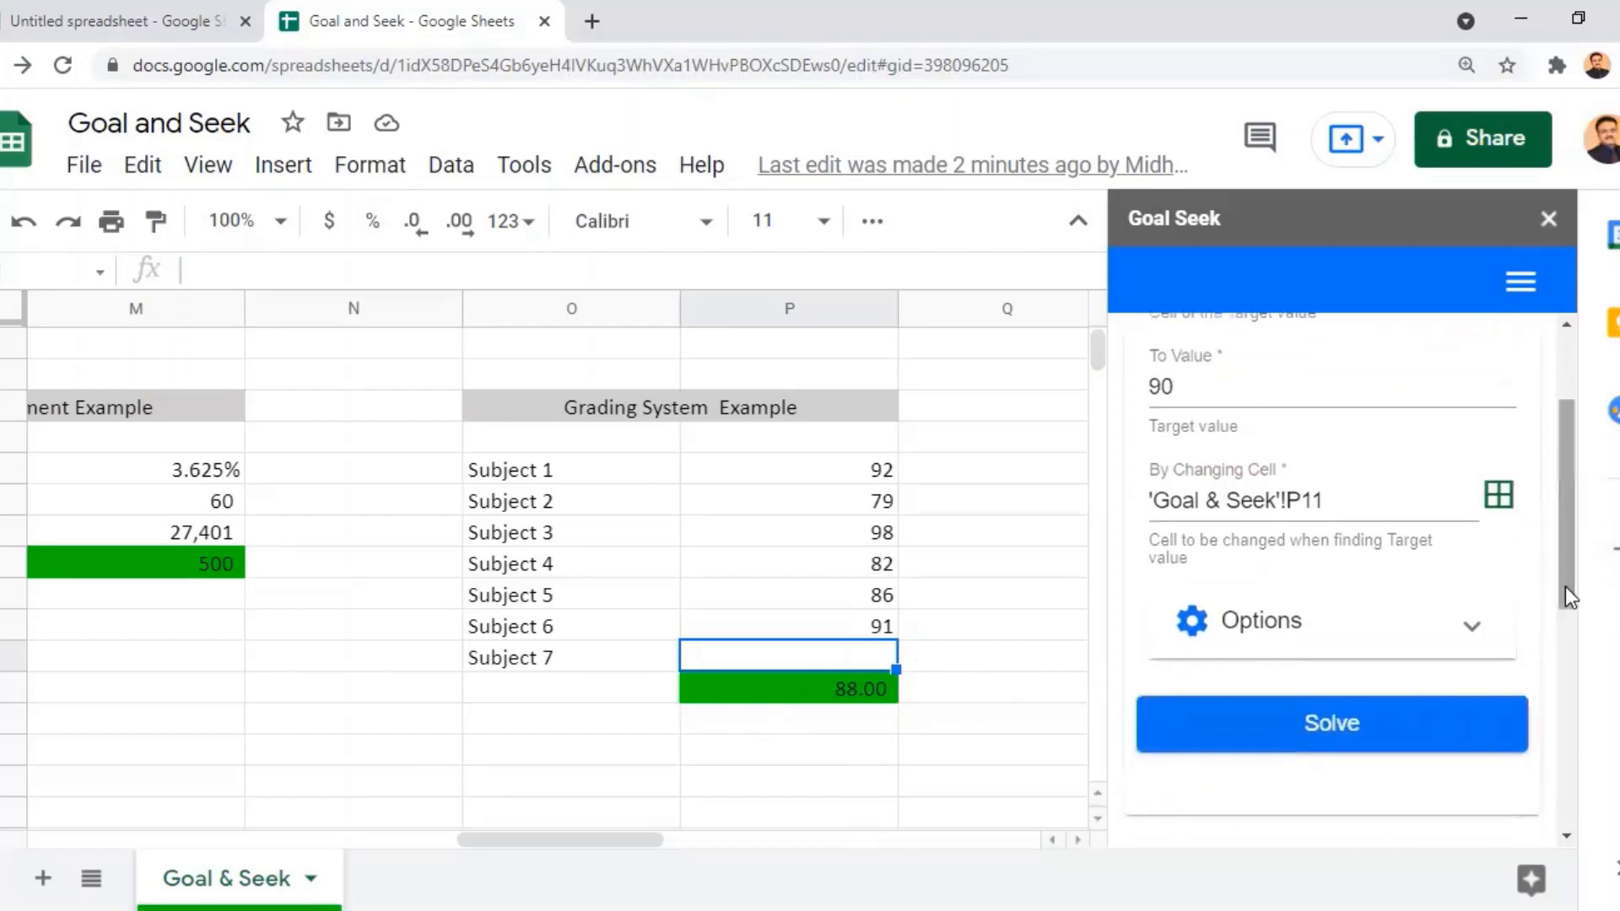
pyautogui.click(1350, 722)
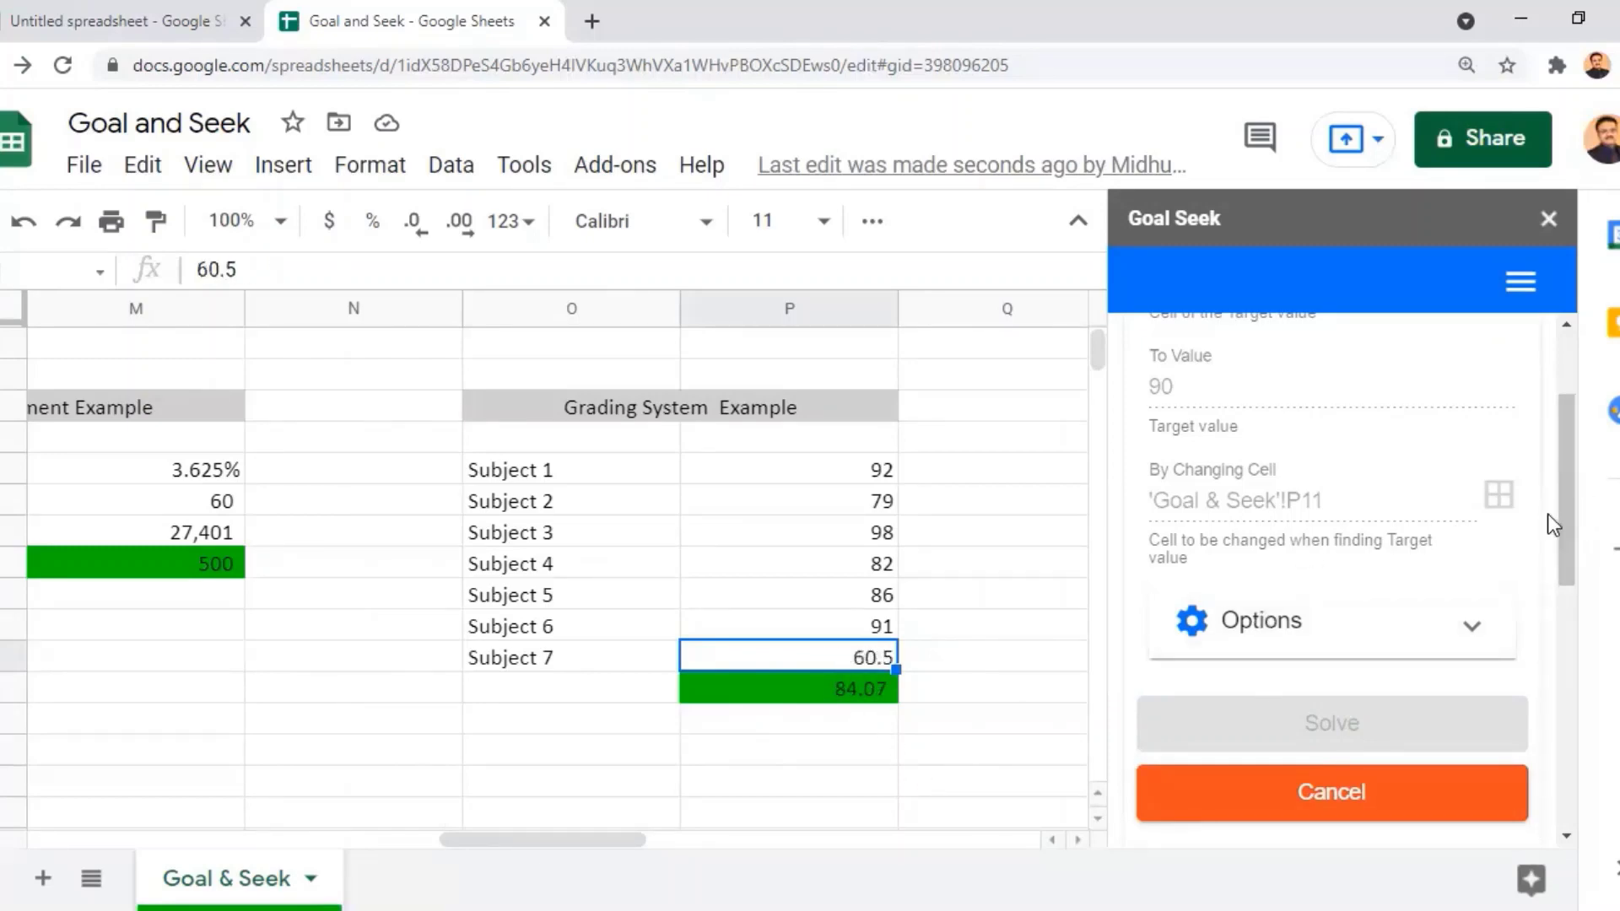
pyautogui.moveTo(1565, 527); pyautogui.dragTo(1566, 475)
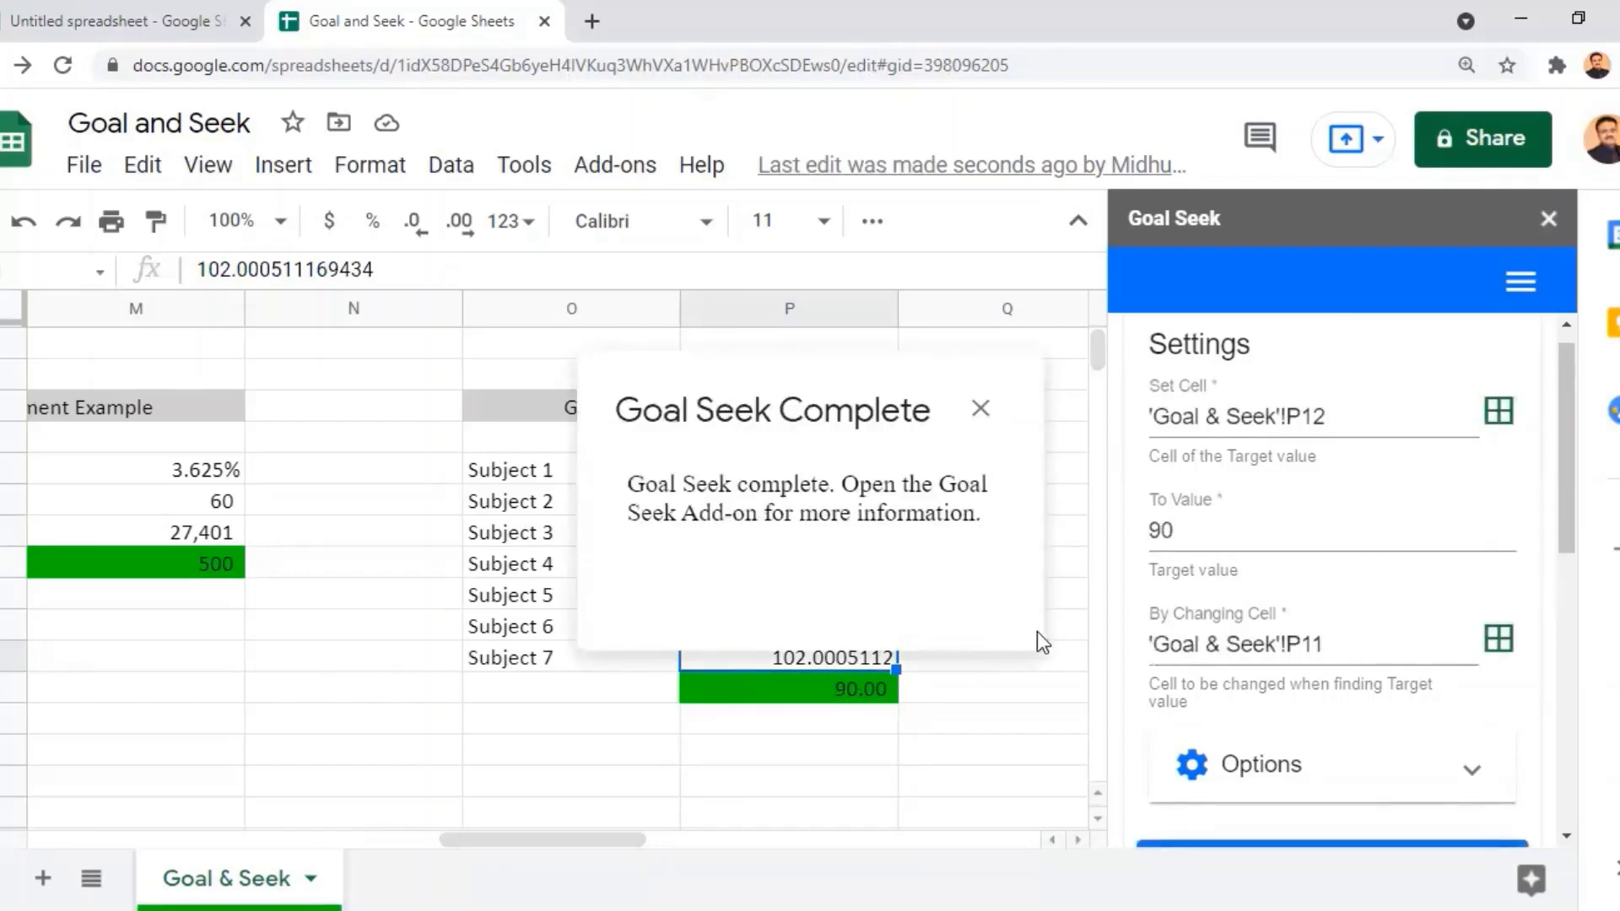
pyautogui.click(980, 410)
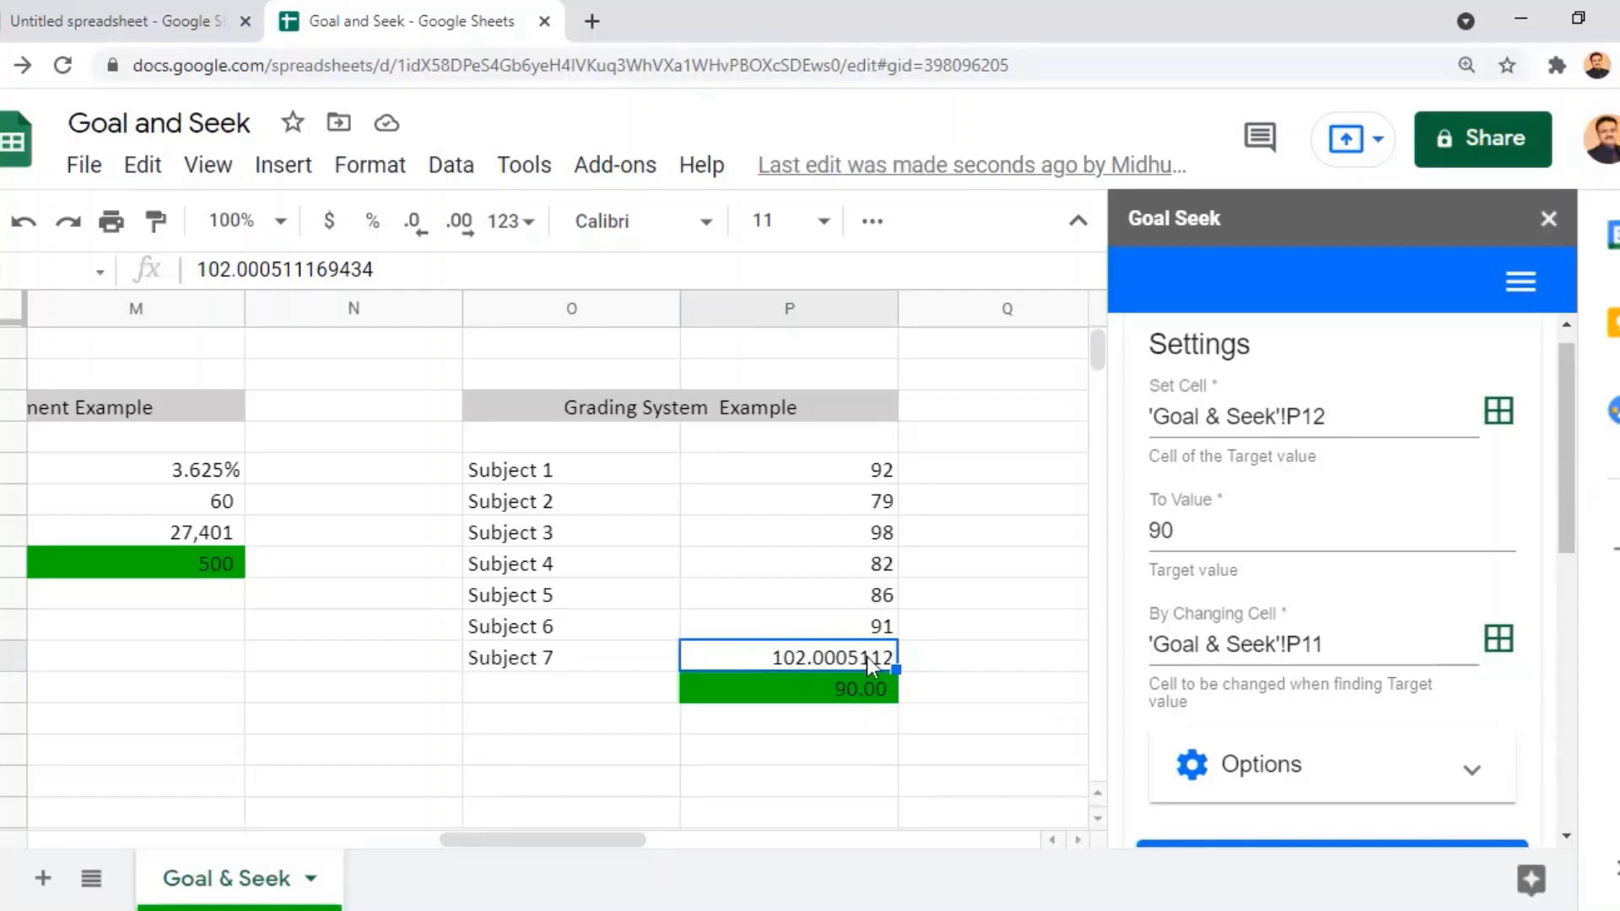
pyautogui.click(867, 690)
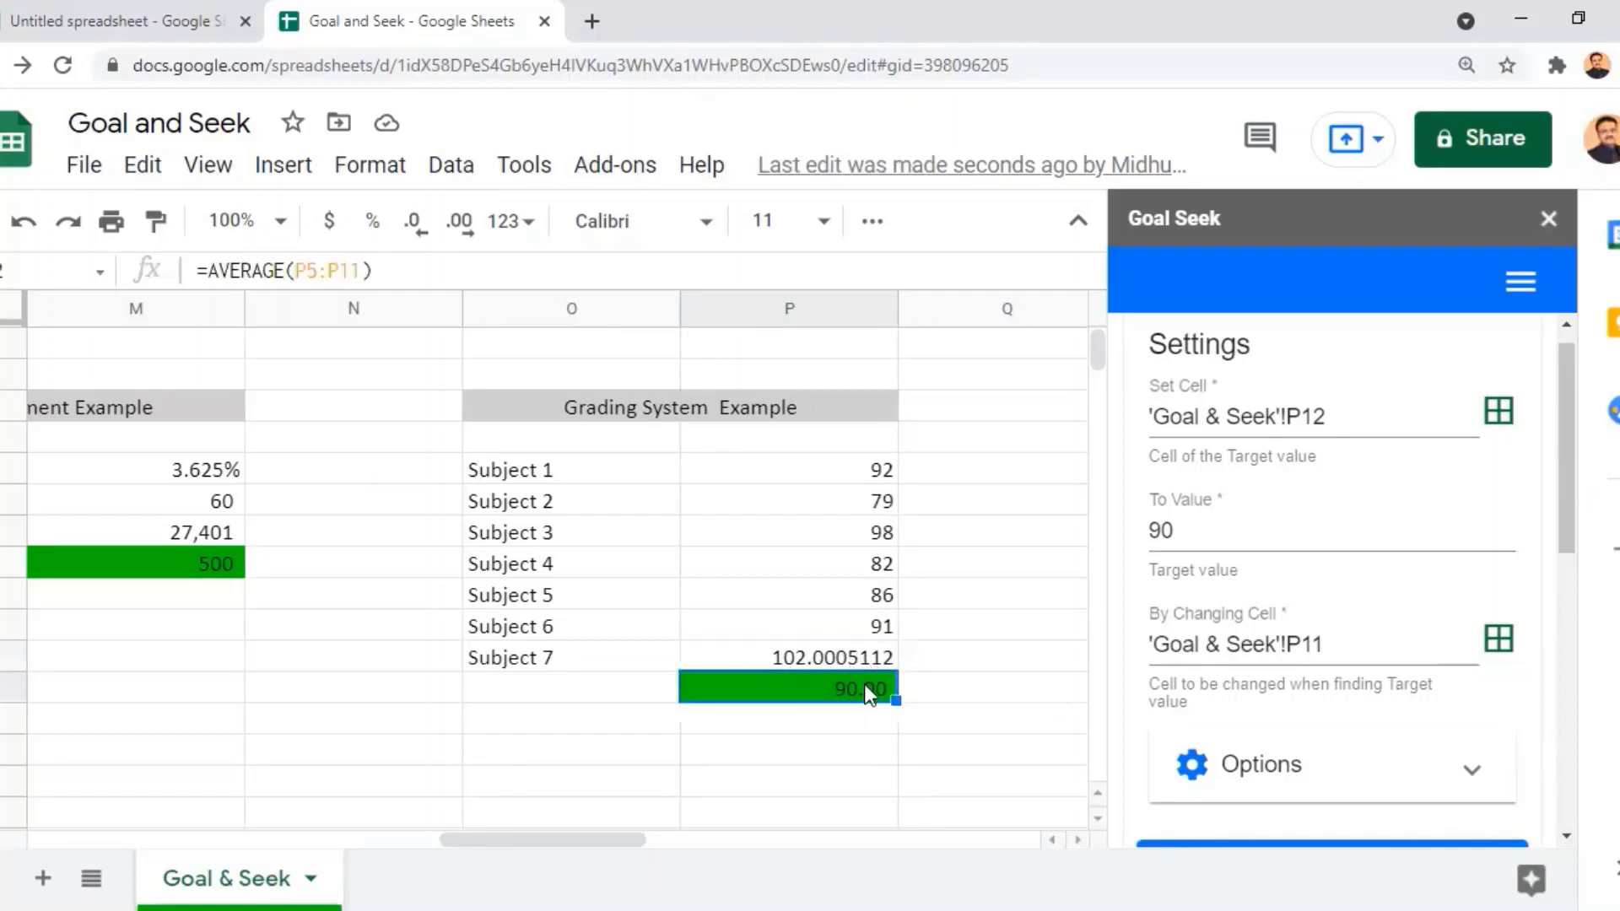
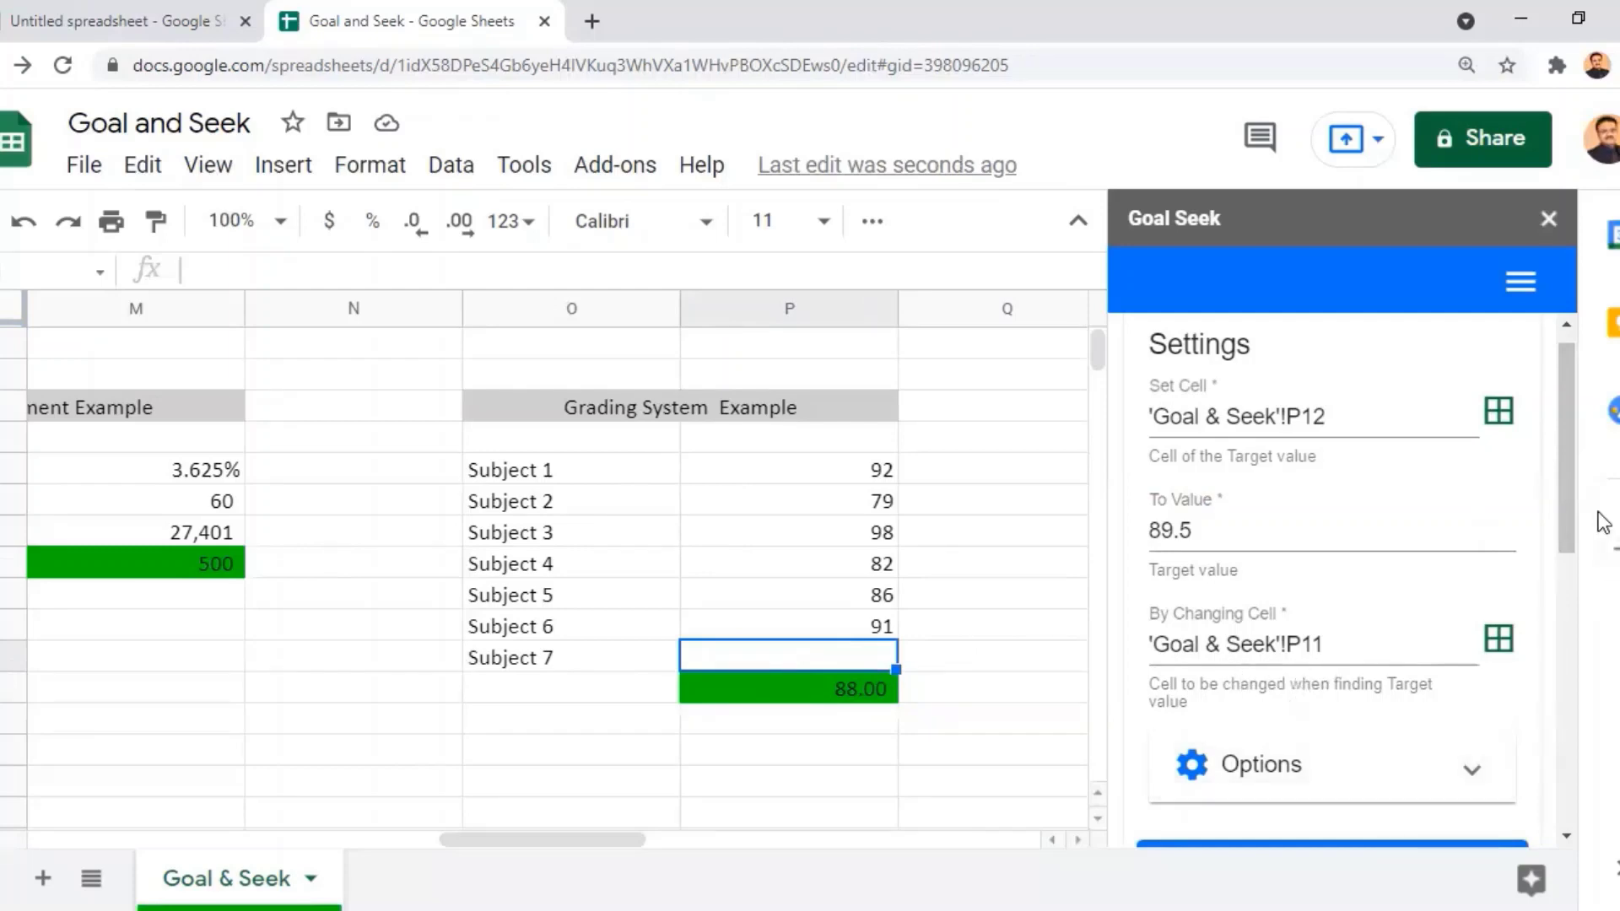
# Solve the grading goal seek for an average of 89.5 and dismiss the completion message.
pyautogui.moveTo(1568, 512); pyautogui.dragTo(1563, 551)
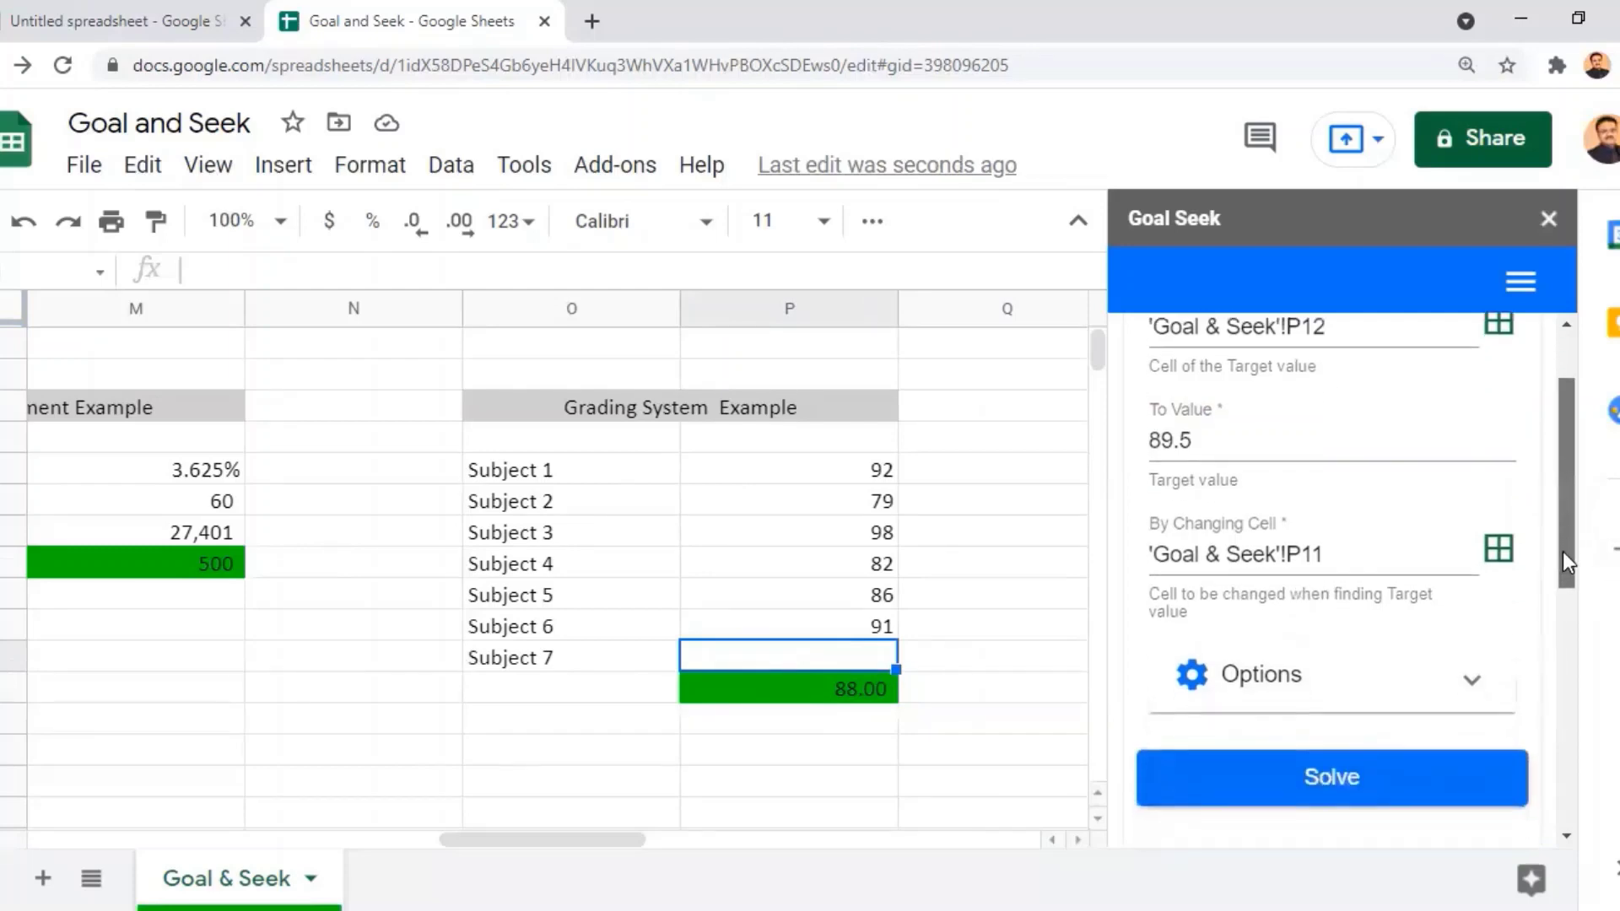
pyautogui.click(1346, 749)
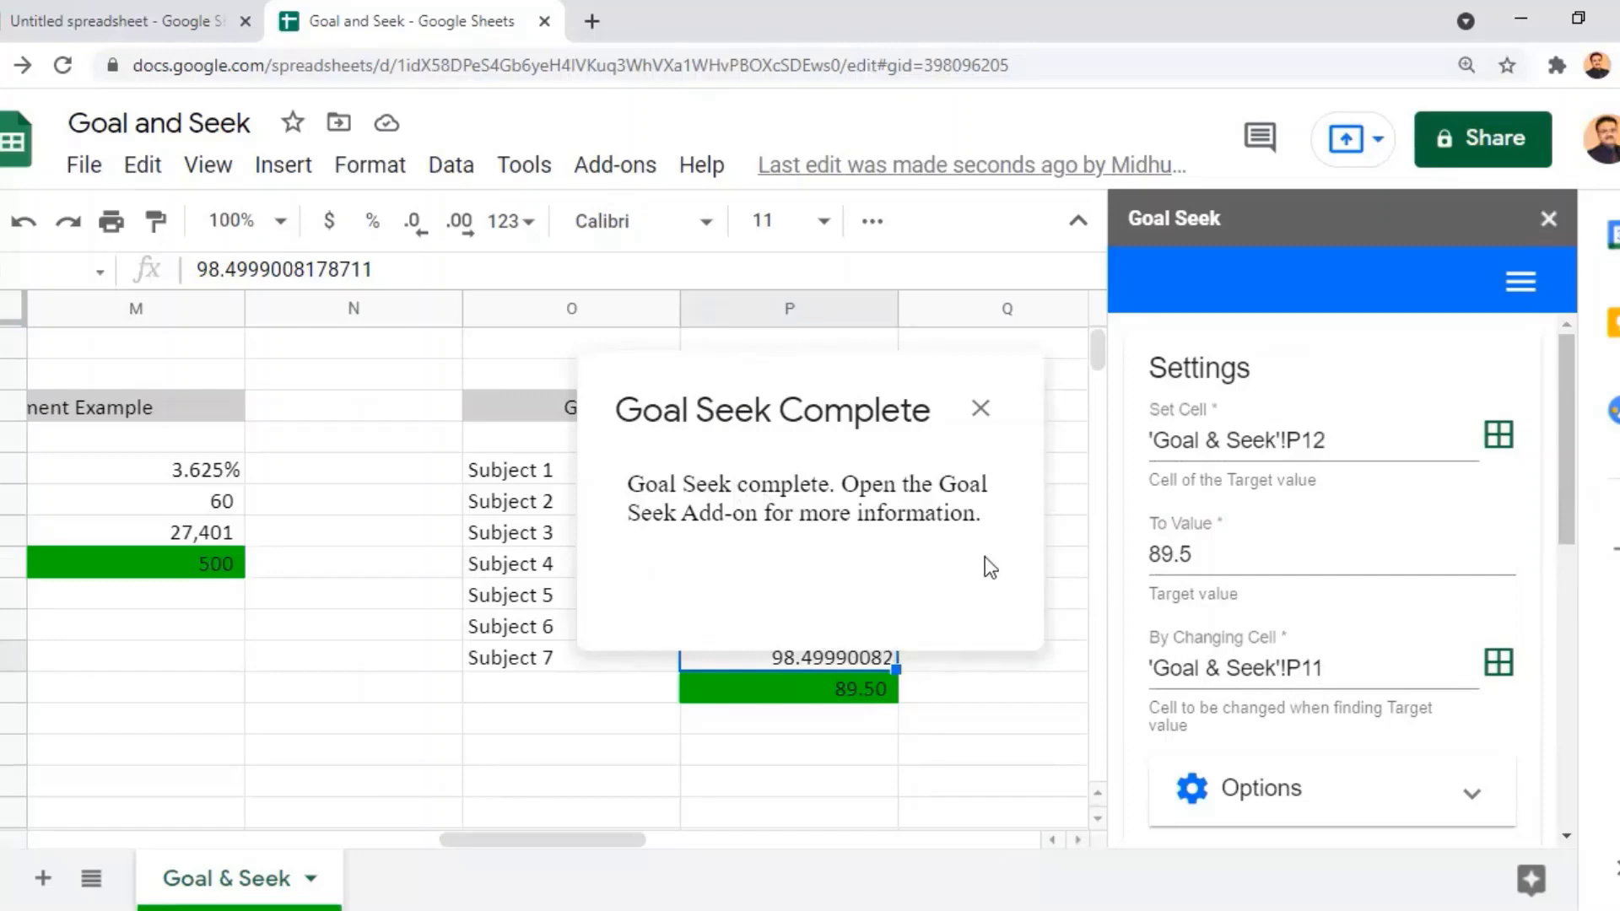
pyautogui.click(981, 409)
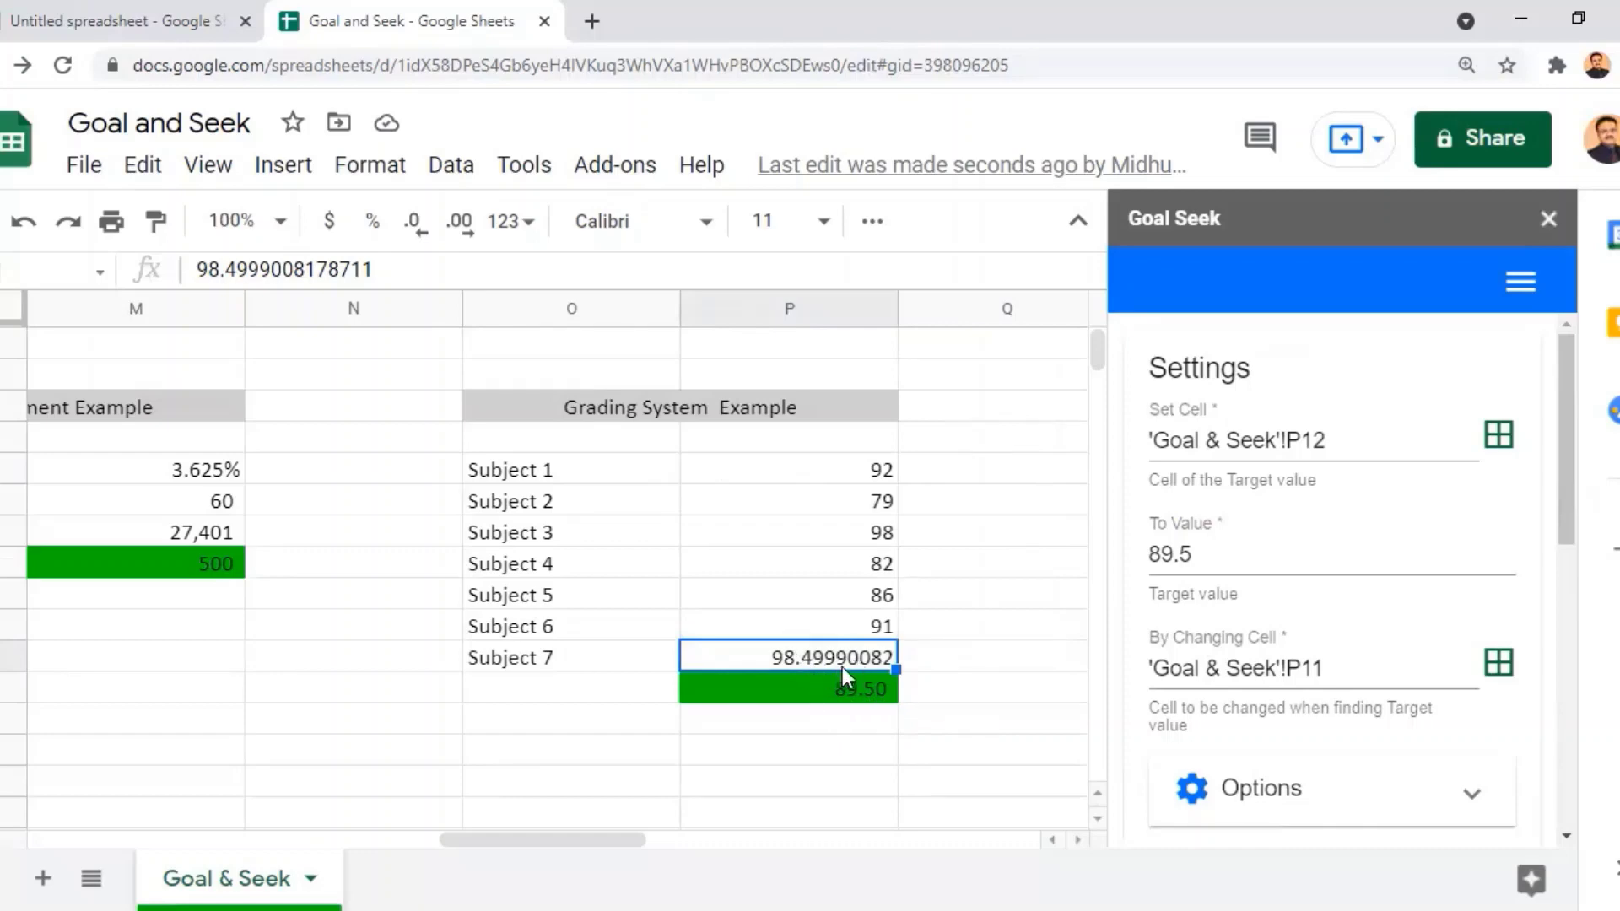
# Reduce the solved Subject 7 score to two decimal places.
pyautogui.click(416, 223)
pyautogui.click(415, 223)
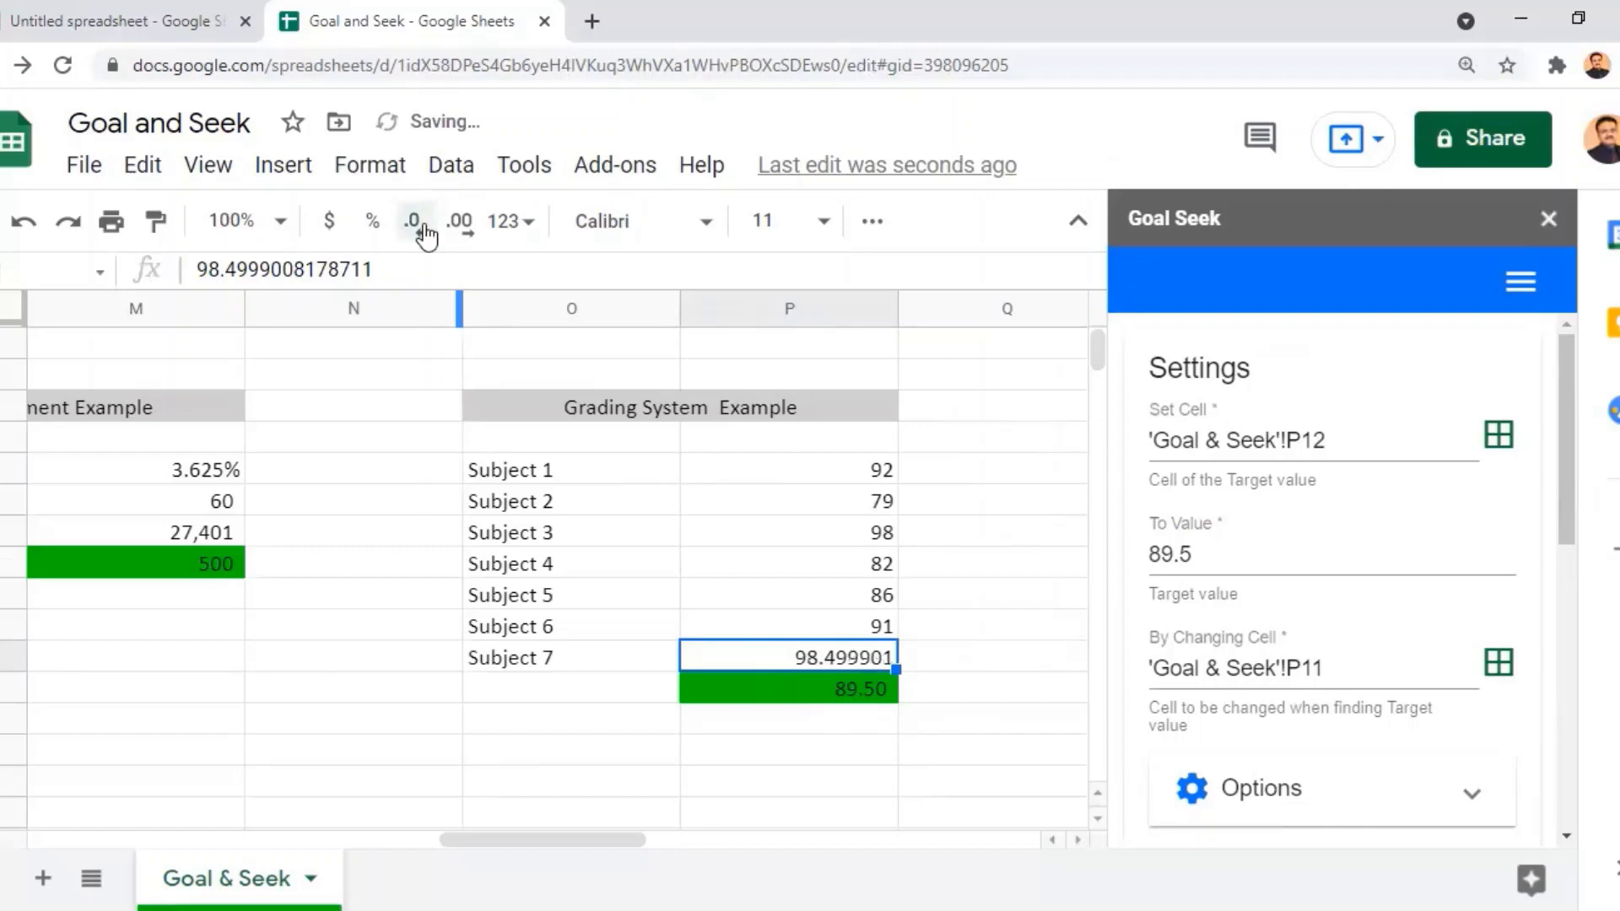
pyautogui.click(416, 223)
pyautogui.click(416, 223)
pyautogui.click(416, 223)
pyautogui.click(416, 223)
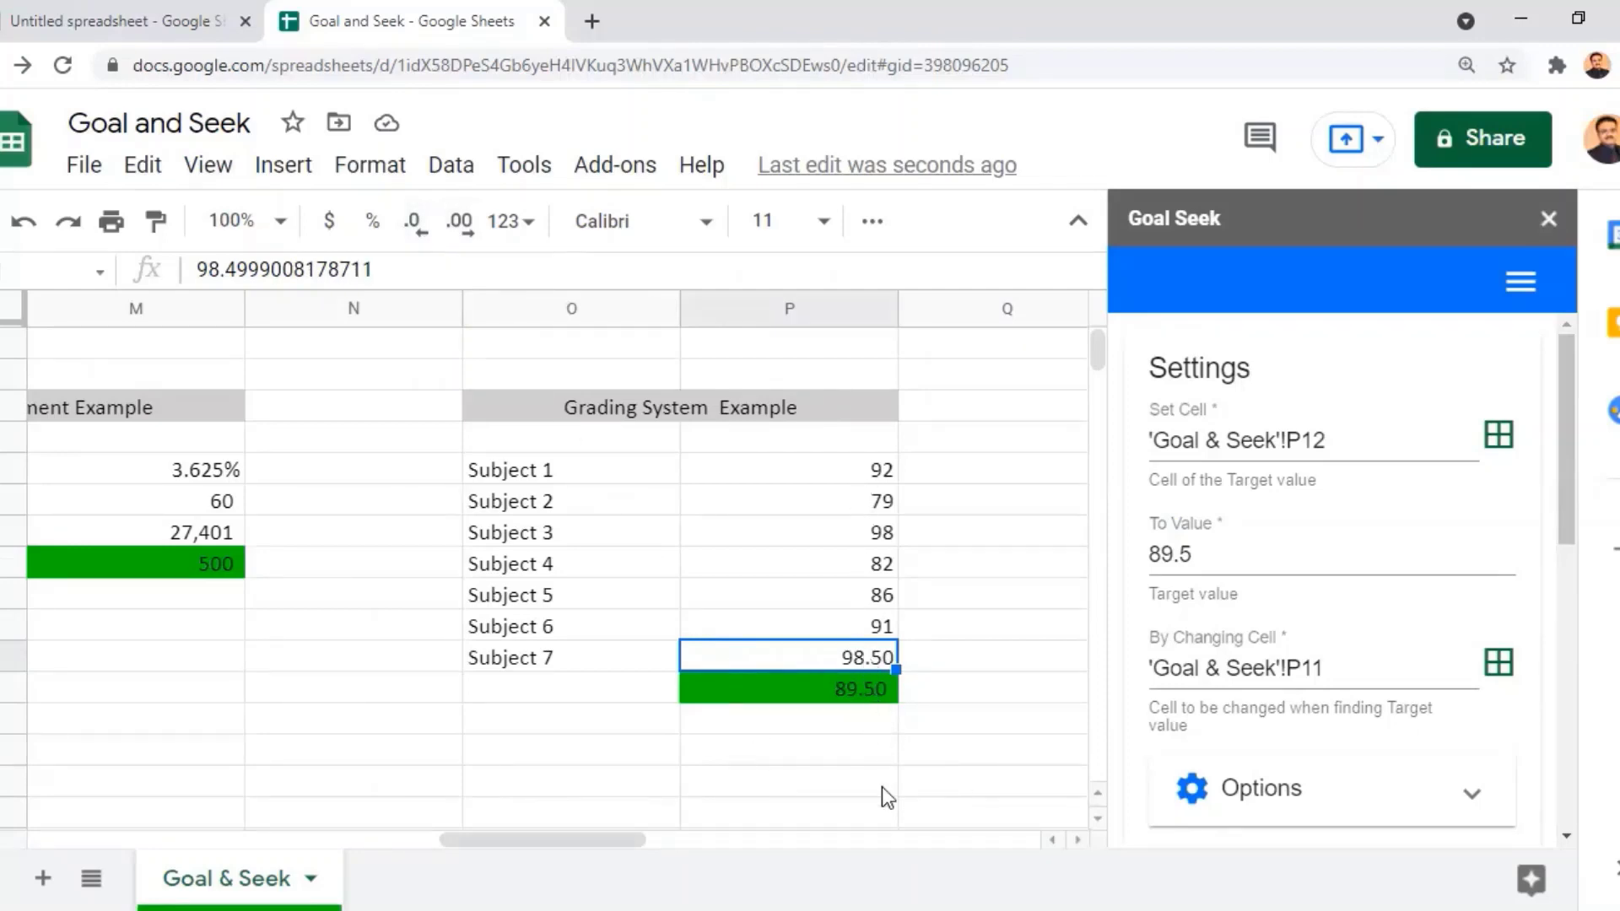
# Examine the increase percentage in D1 and the New Salary formula in the employee salary table.
pyautogui.moveTo(640, 840); pyautogui.dragTo(128, 841)
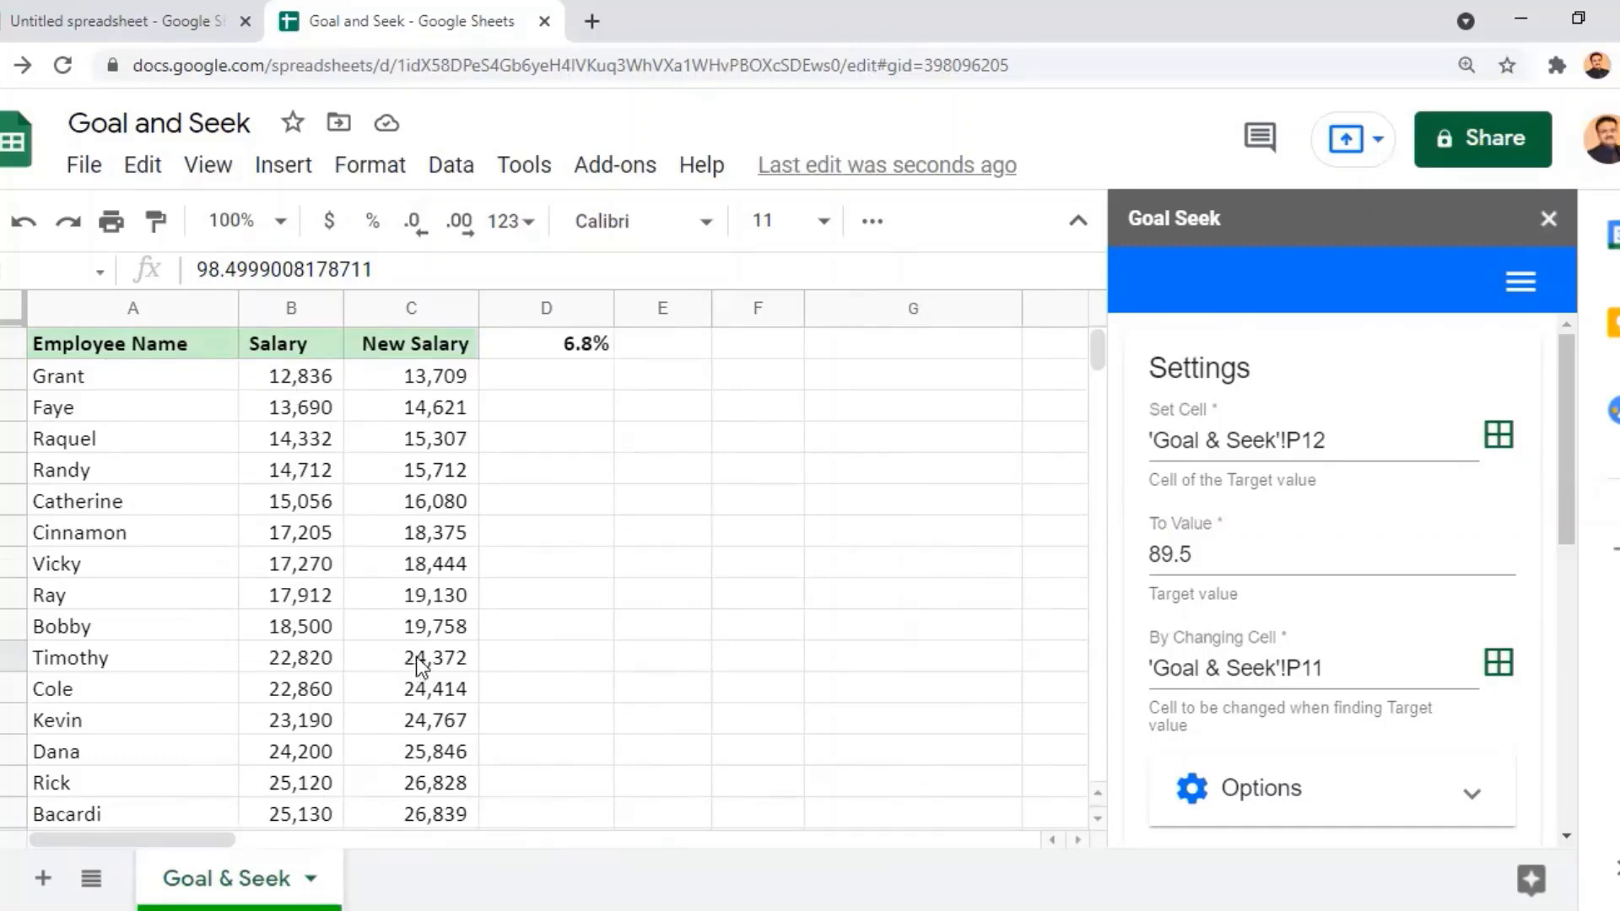
pyautogui.click(563, 350)
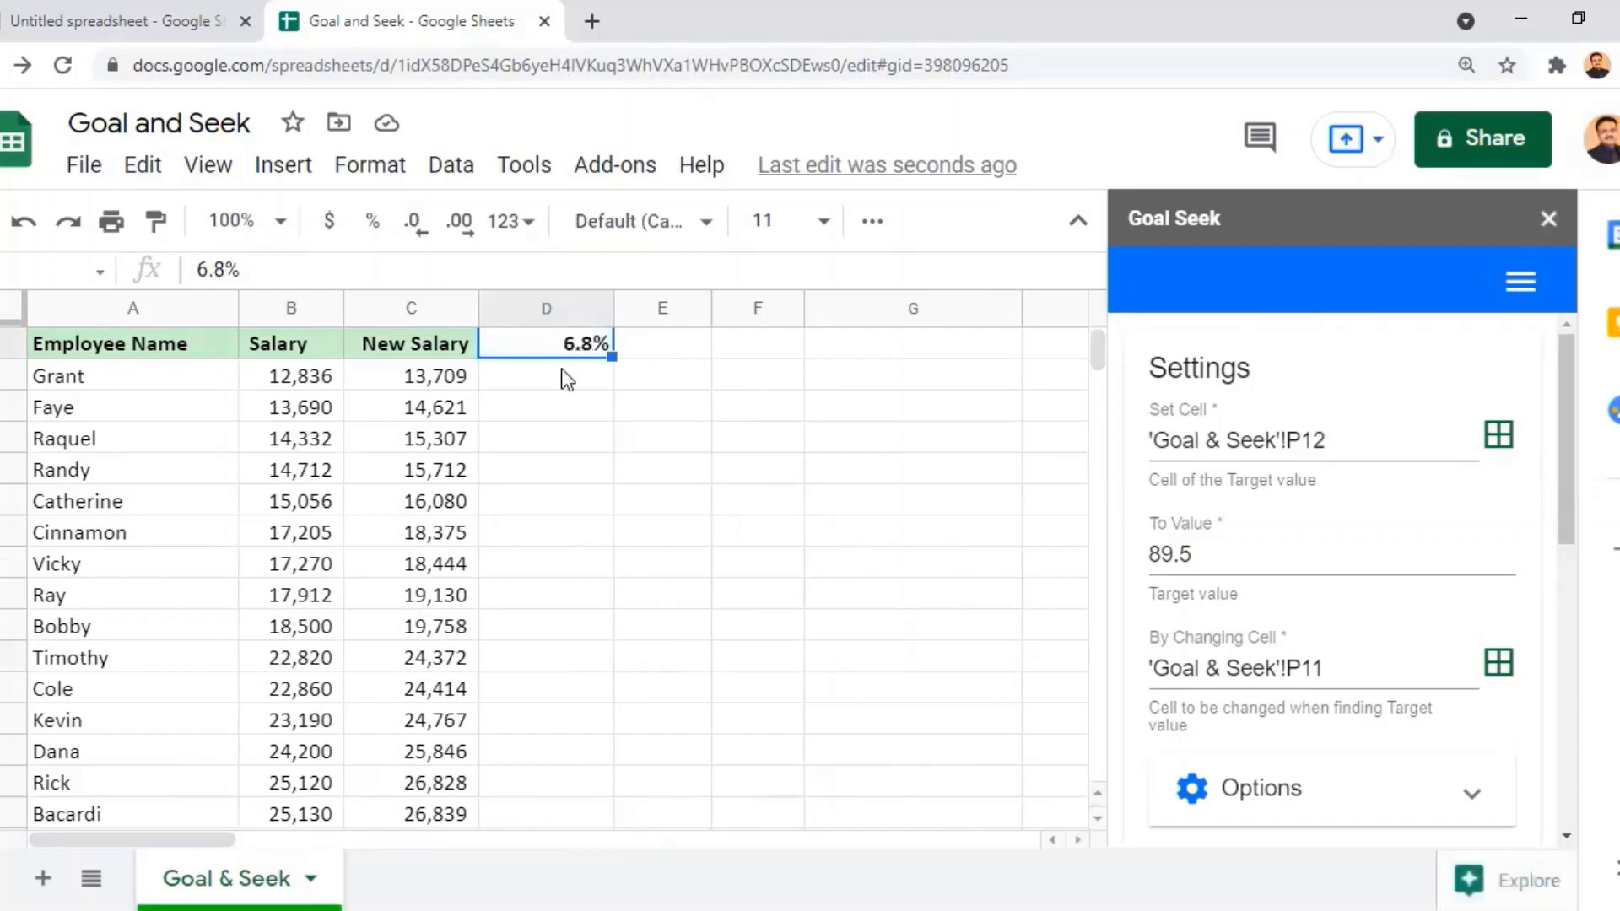
pyautogui.click(422, 381)
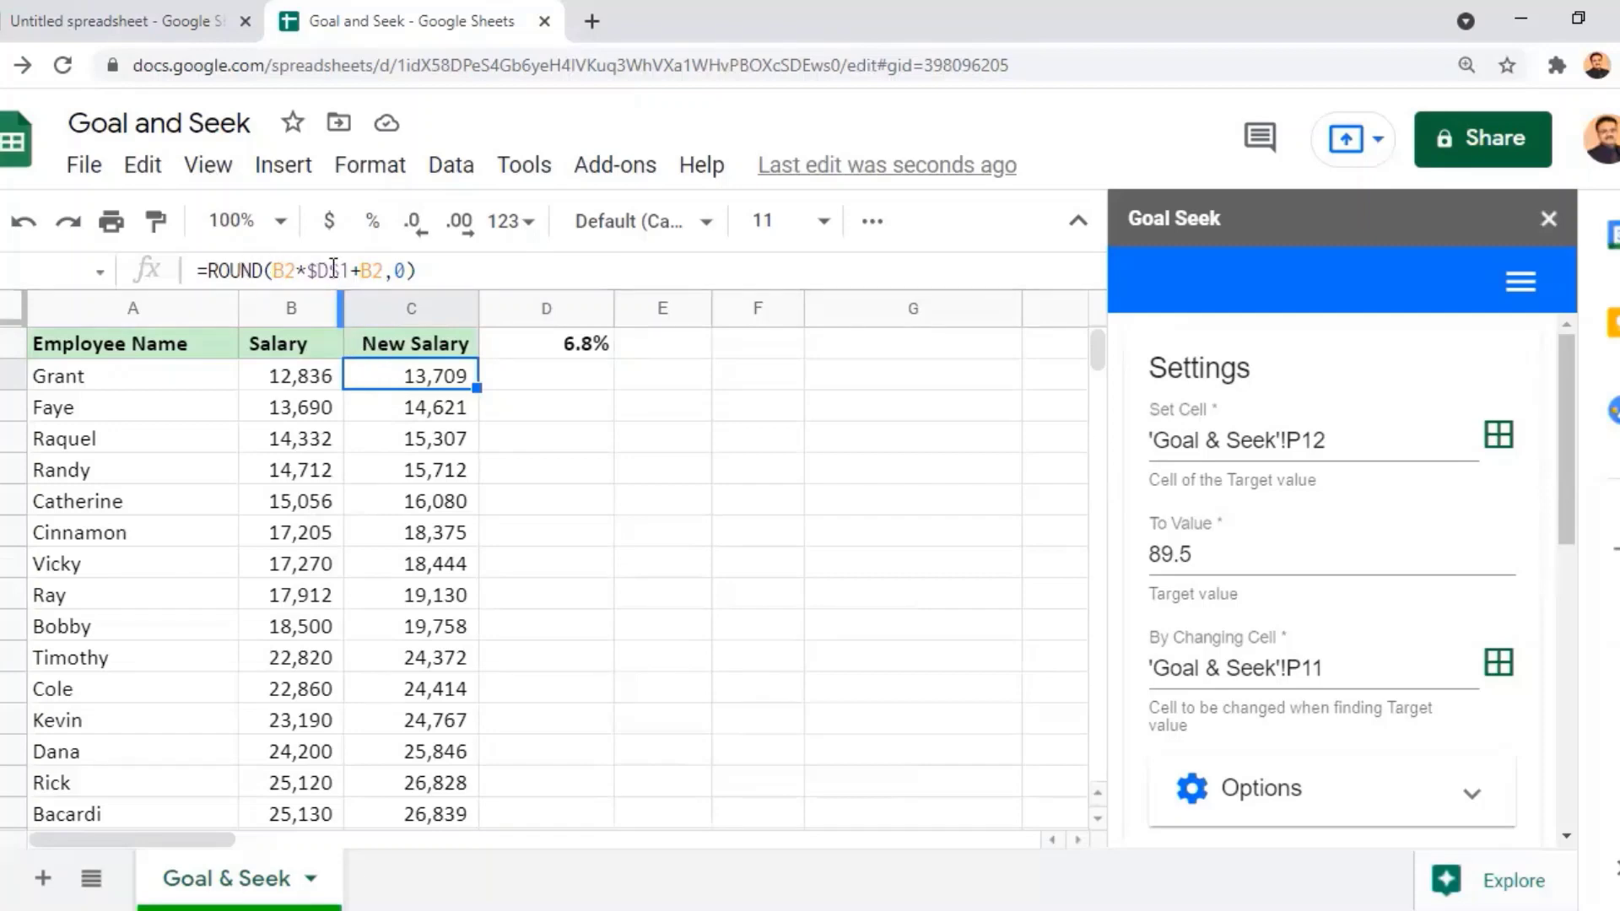
pyautogui.click(567, 353)
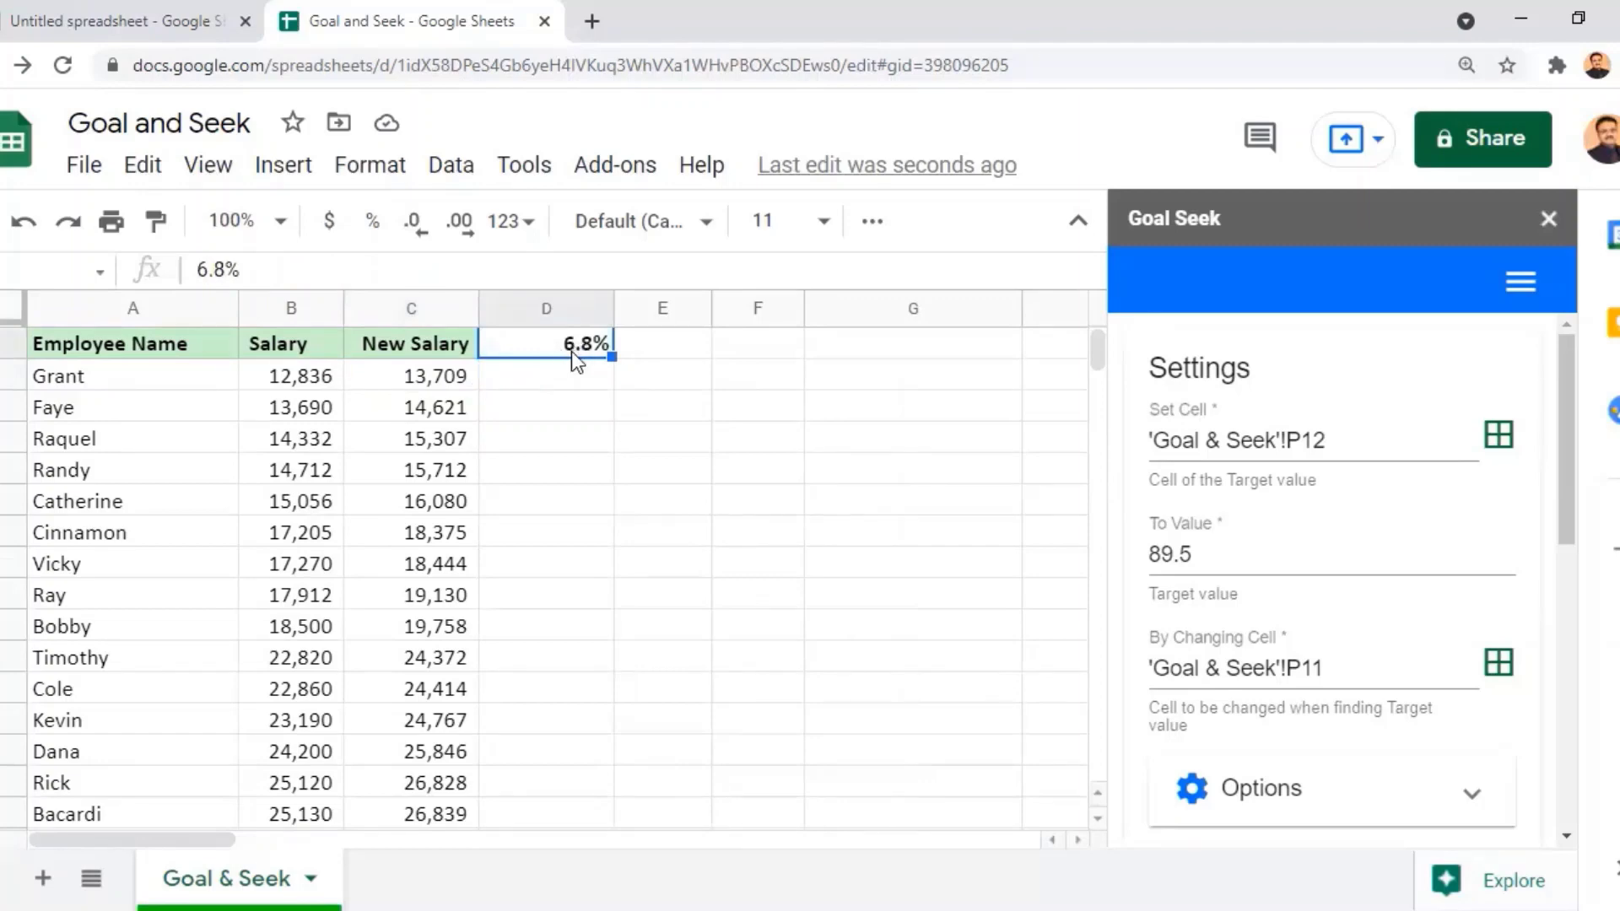
# Total the New Salary column in cell G8 with the formula =sum(C:C) and select that total.
pyautogui.click(831, 563)
pyautogui.write('=')
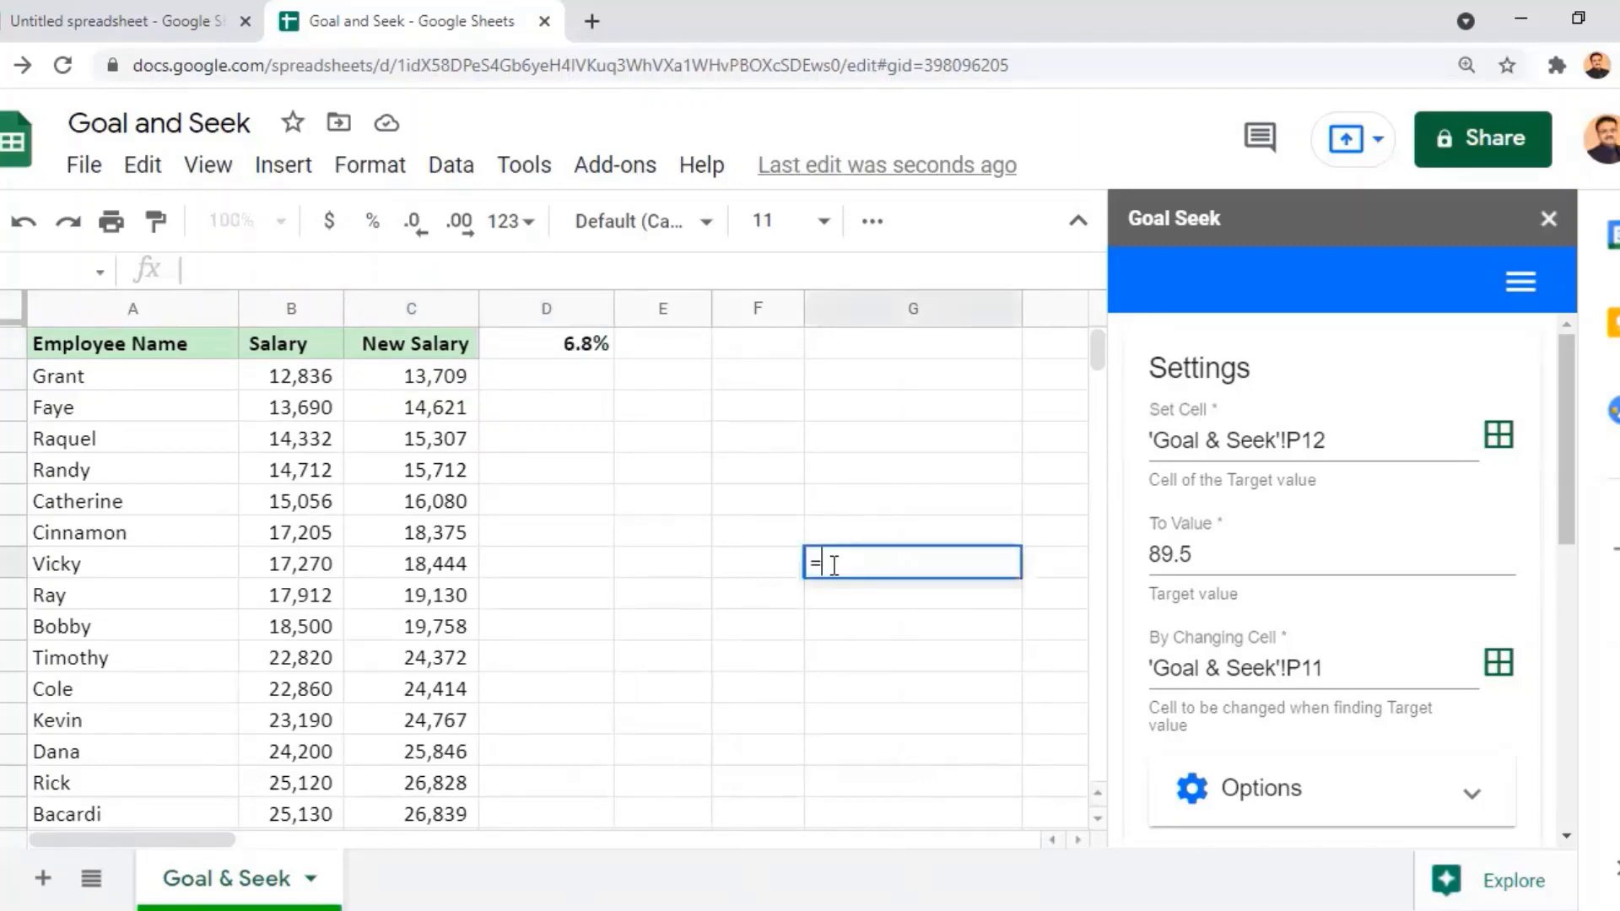
pyautogui.write('sum')
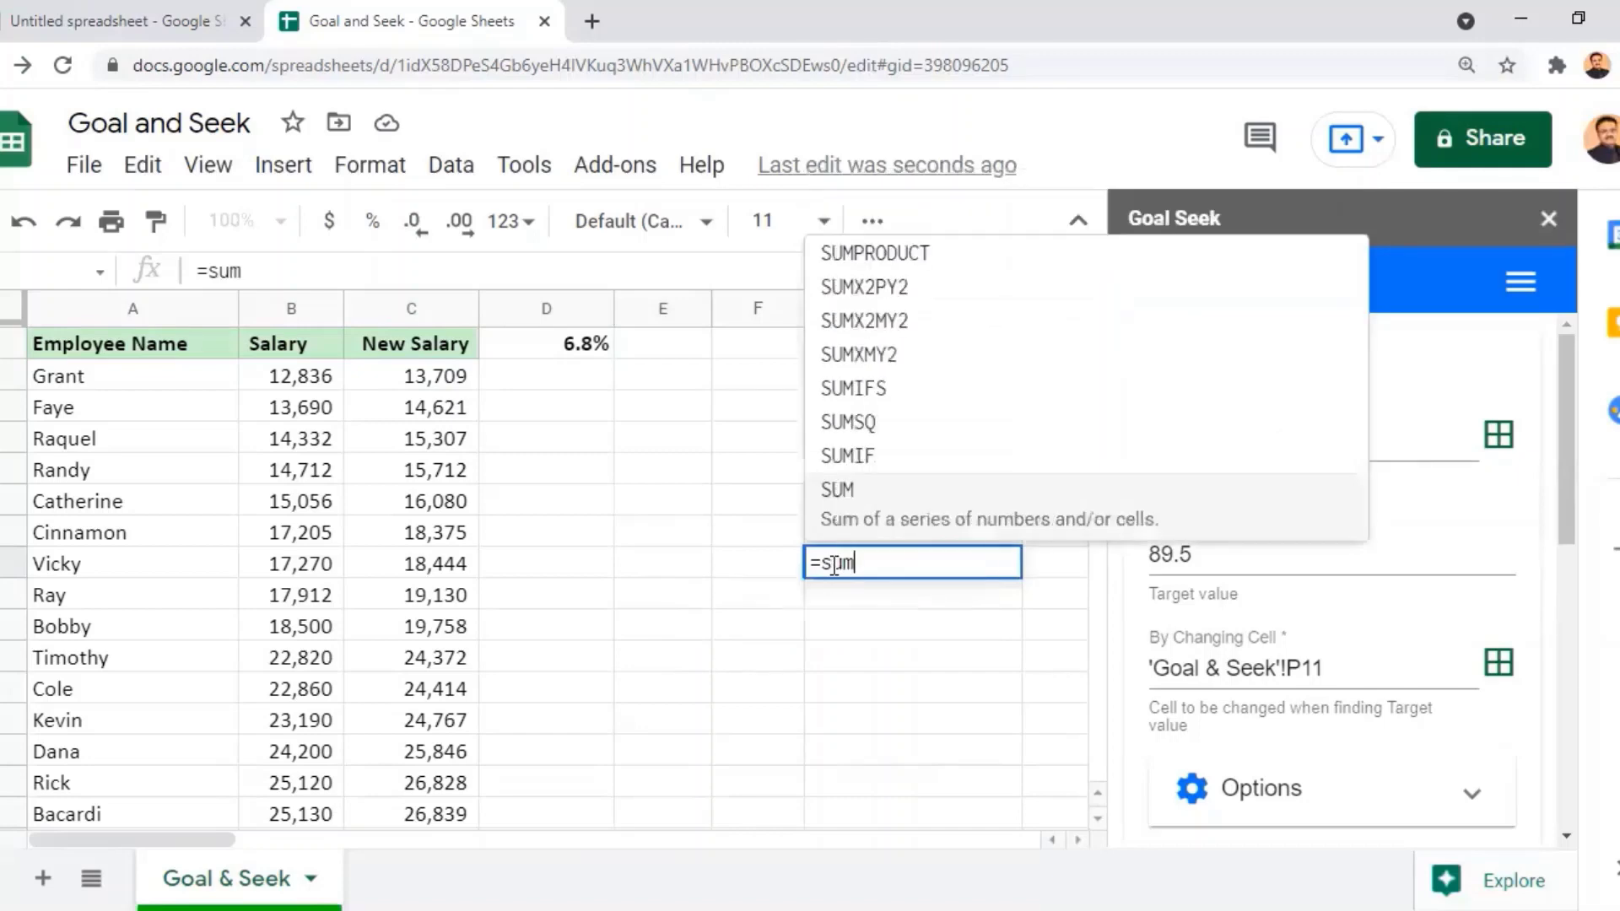
pyautogui.write('(')
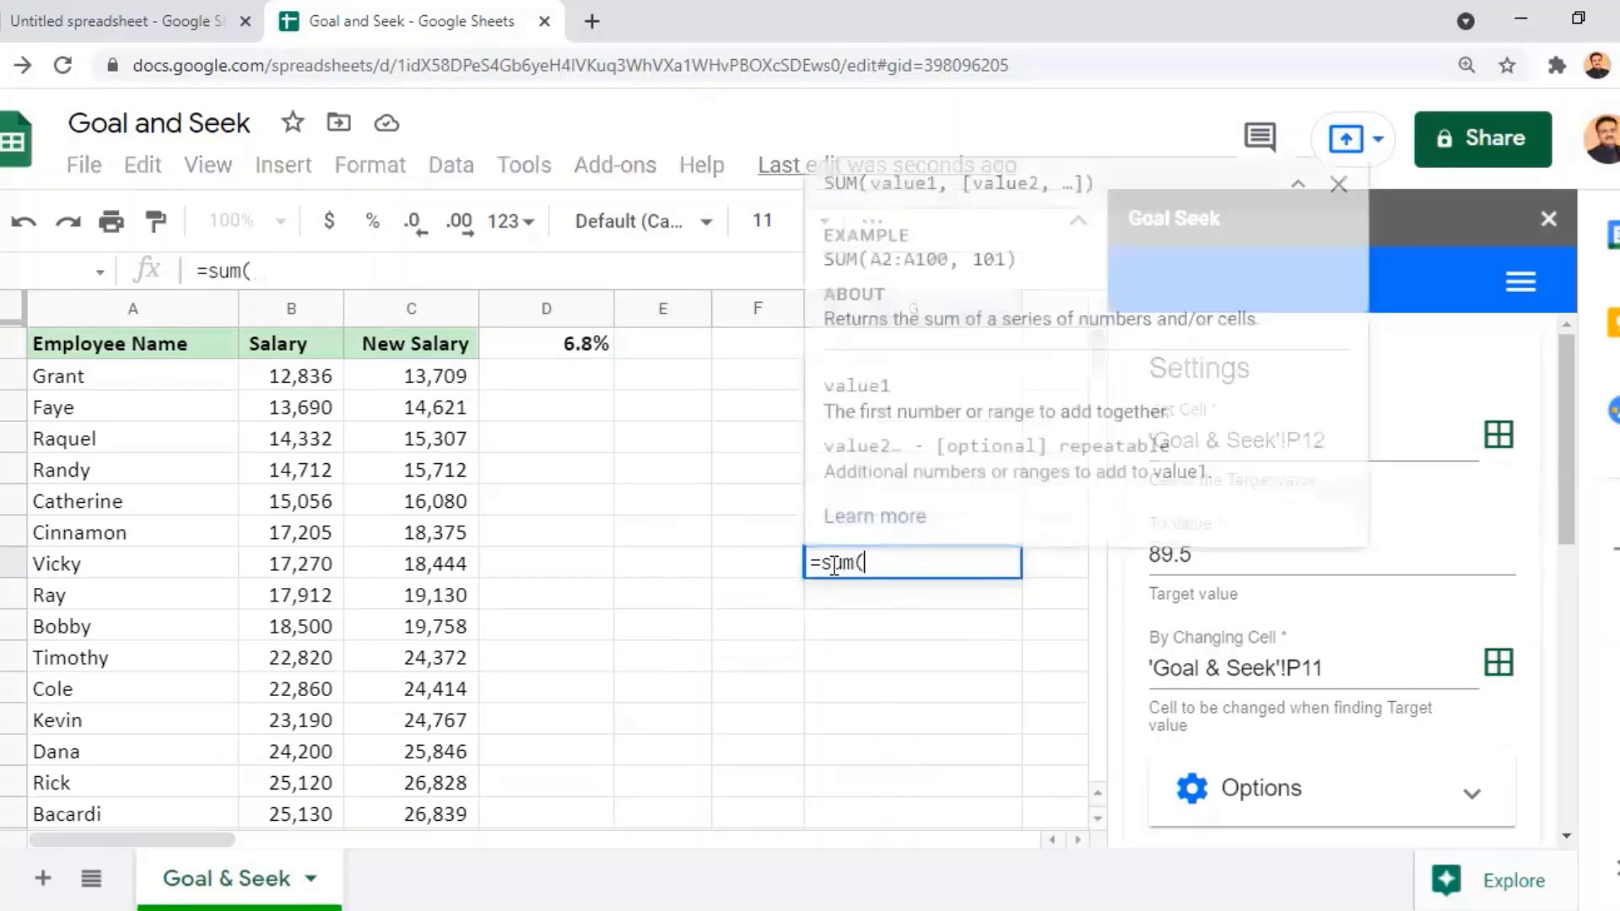
pyautogui.click(417, 304)
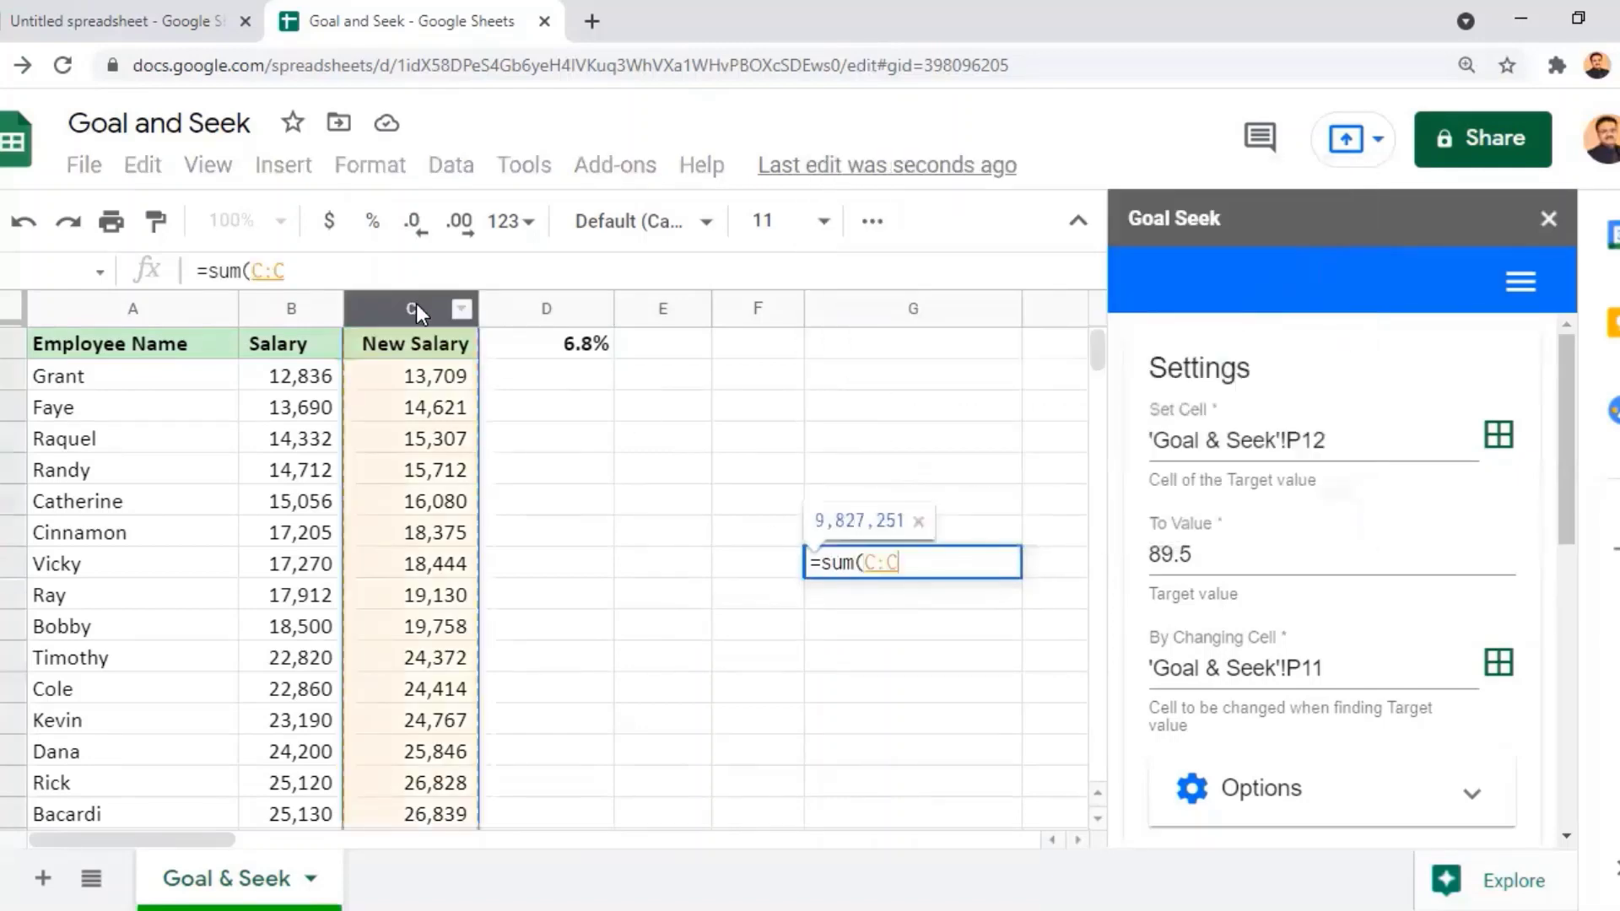
pyautogui.write(')')
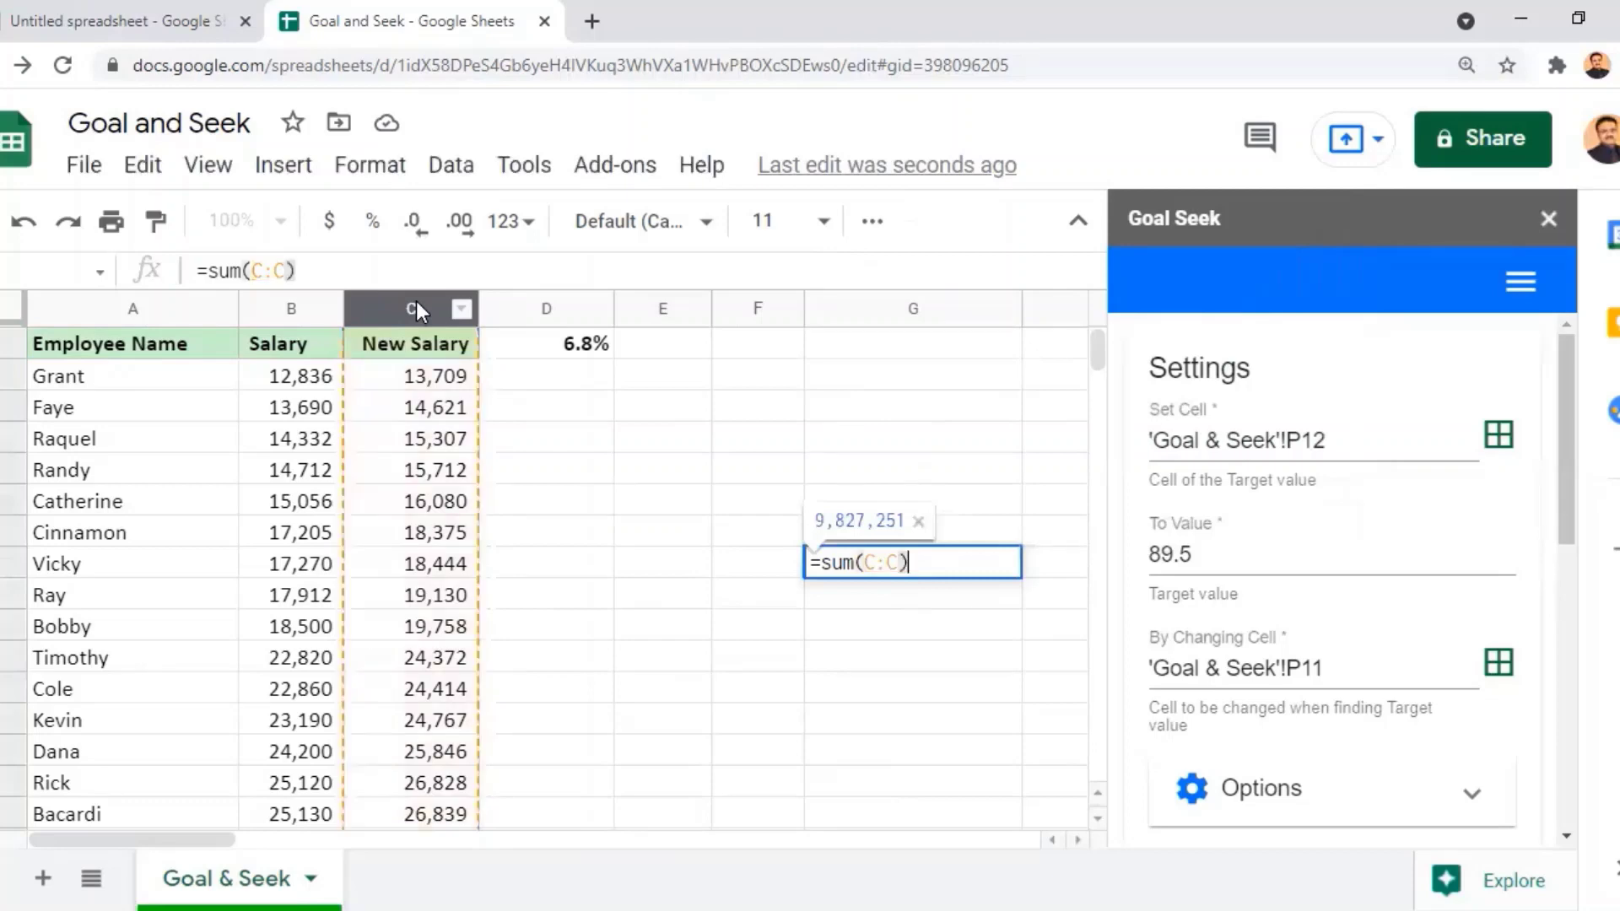
pyautogui.press('Return')
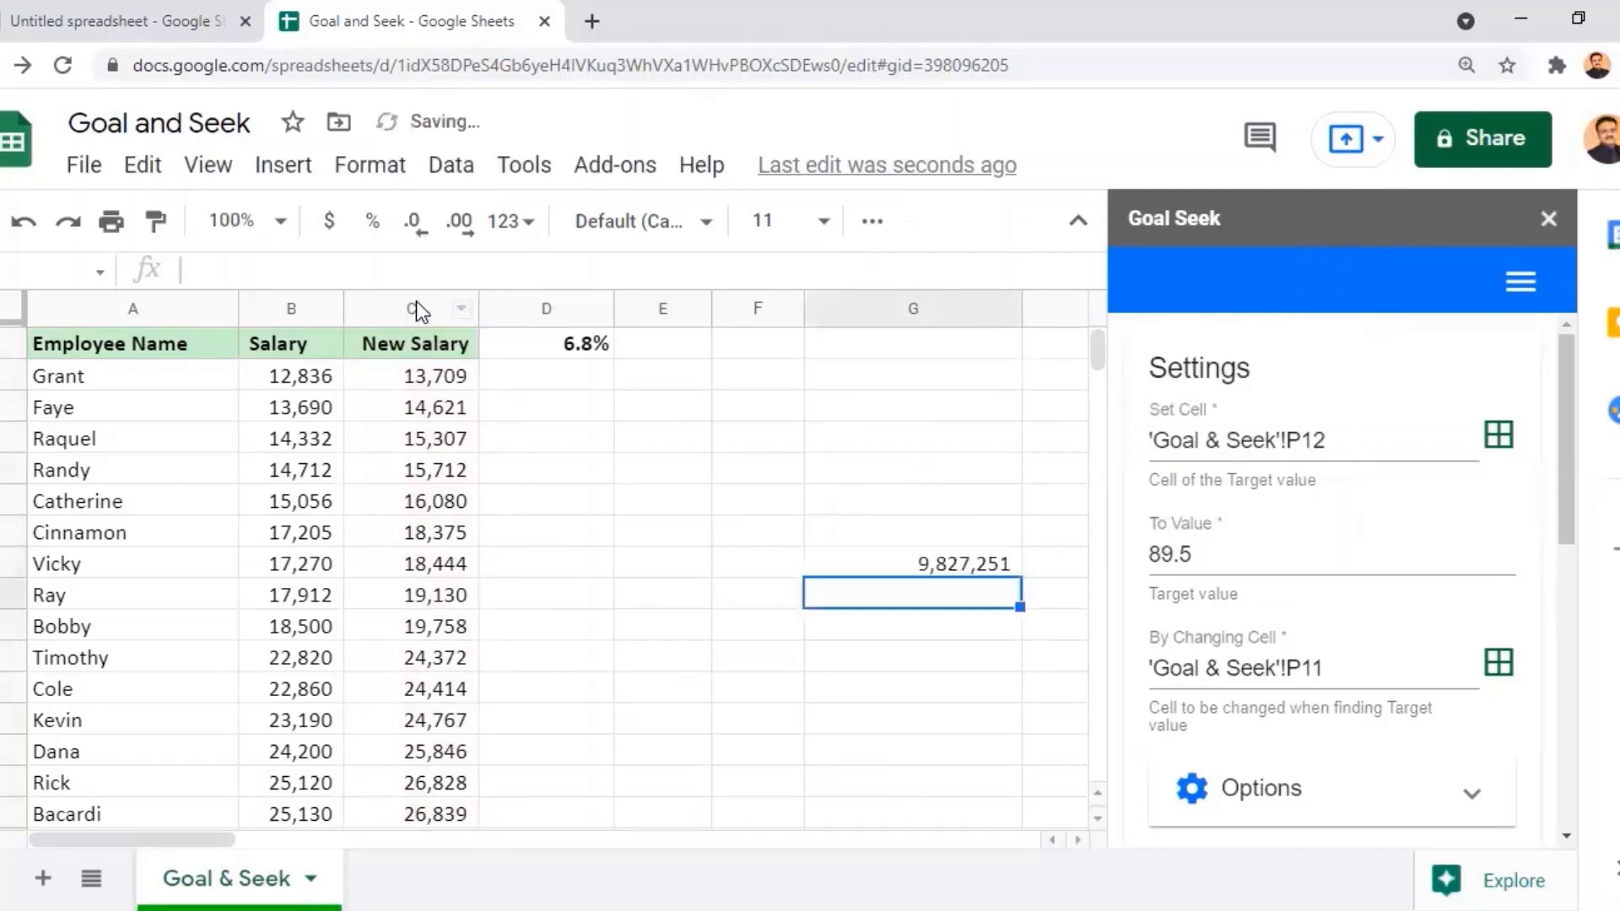
pyautogui.click(962, 566)
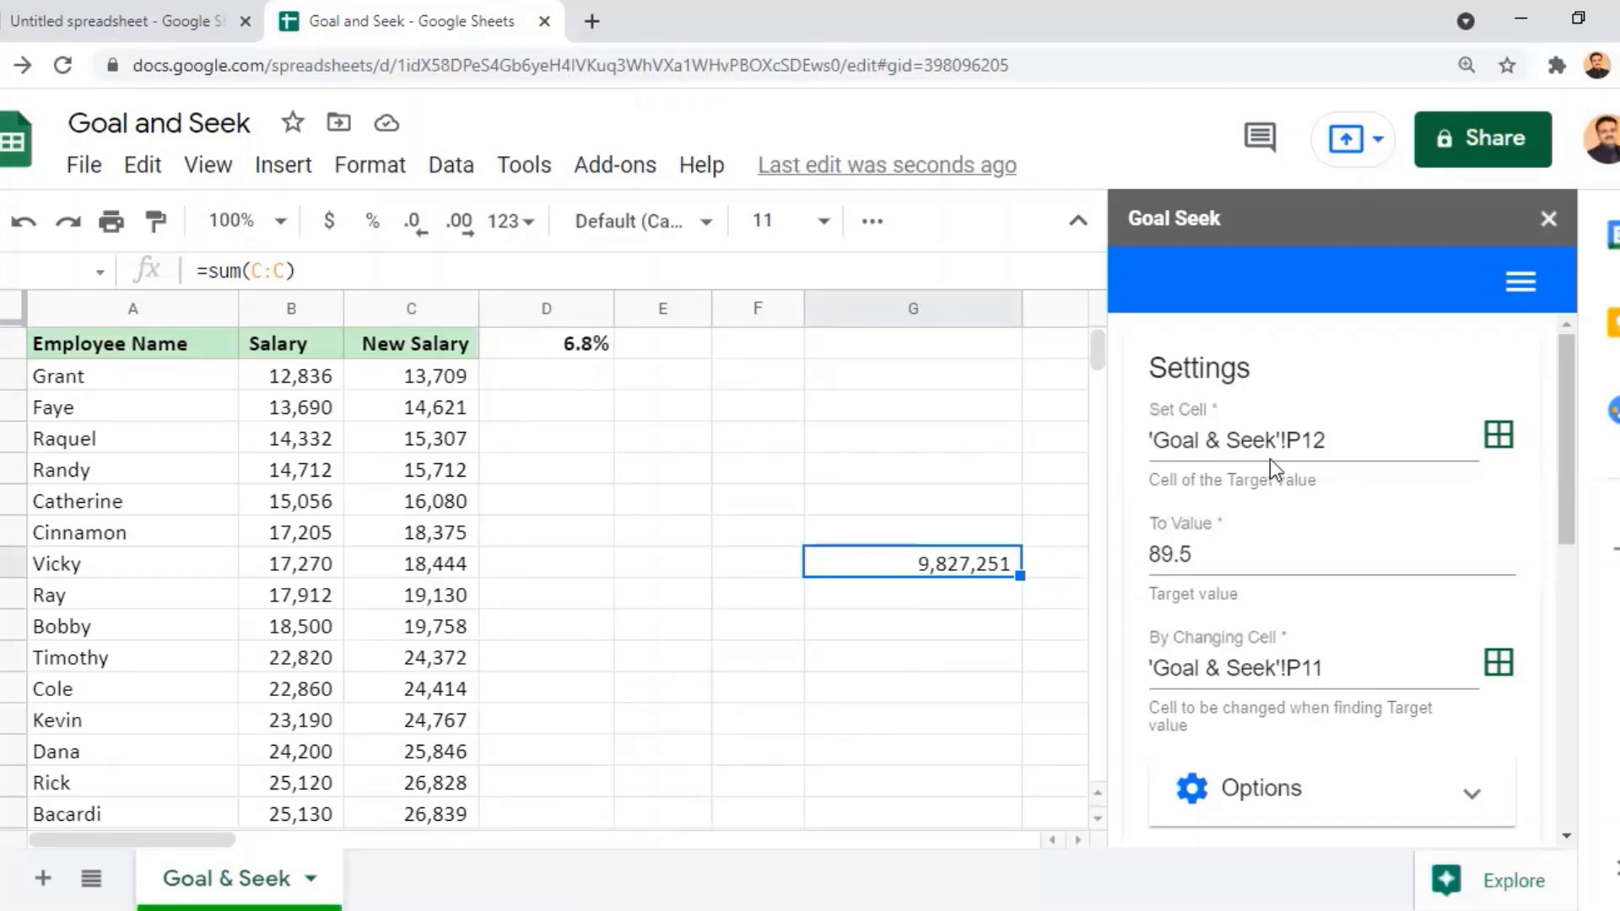
# Clear the previous Set Cell, To Value and By Changing Cell entries from the Goal Seek settings.
pyautogui.moveTo(1329, 440); pyautogui.dragTo(1150, 439)
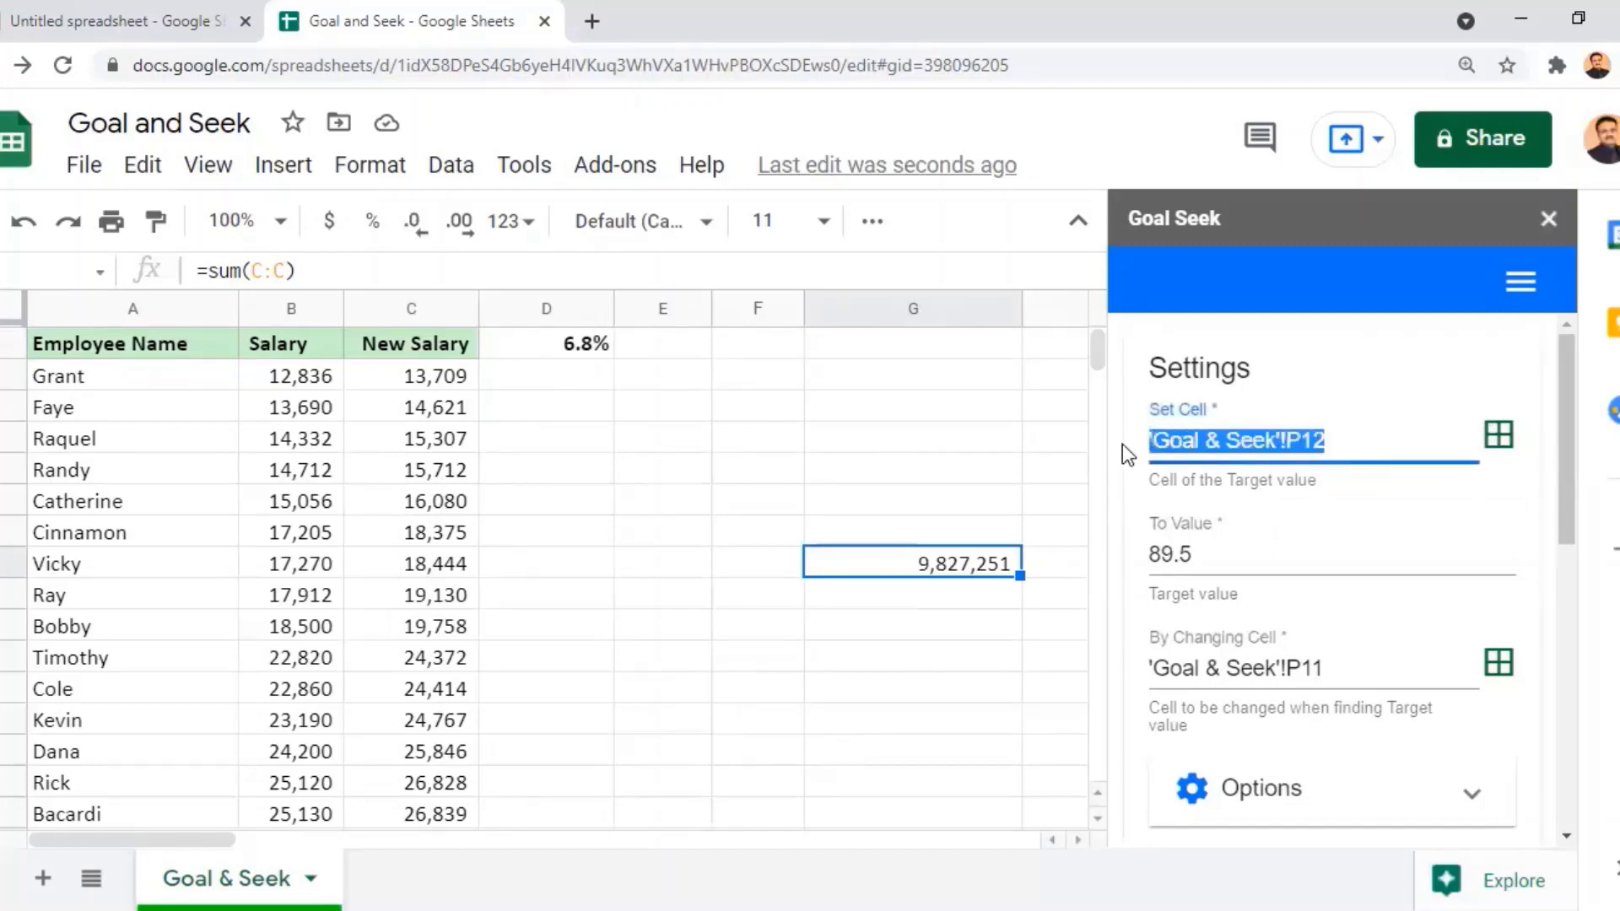
pyautogui.press('BackSpace')
pyautogui.click(1251, 545)
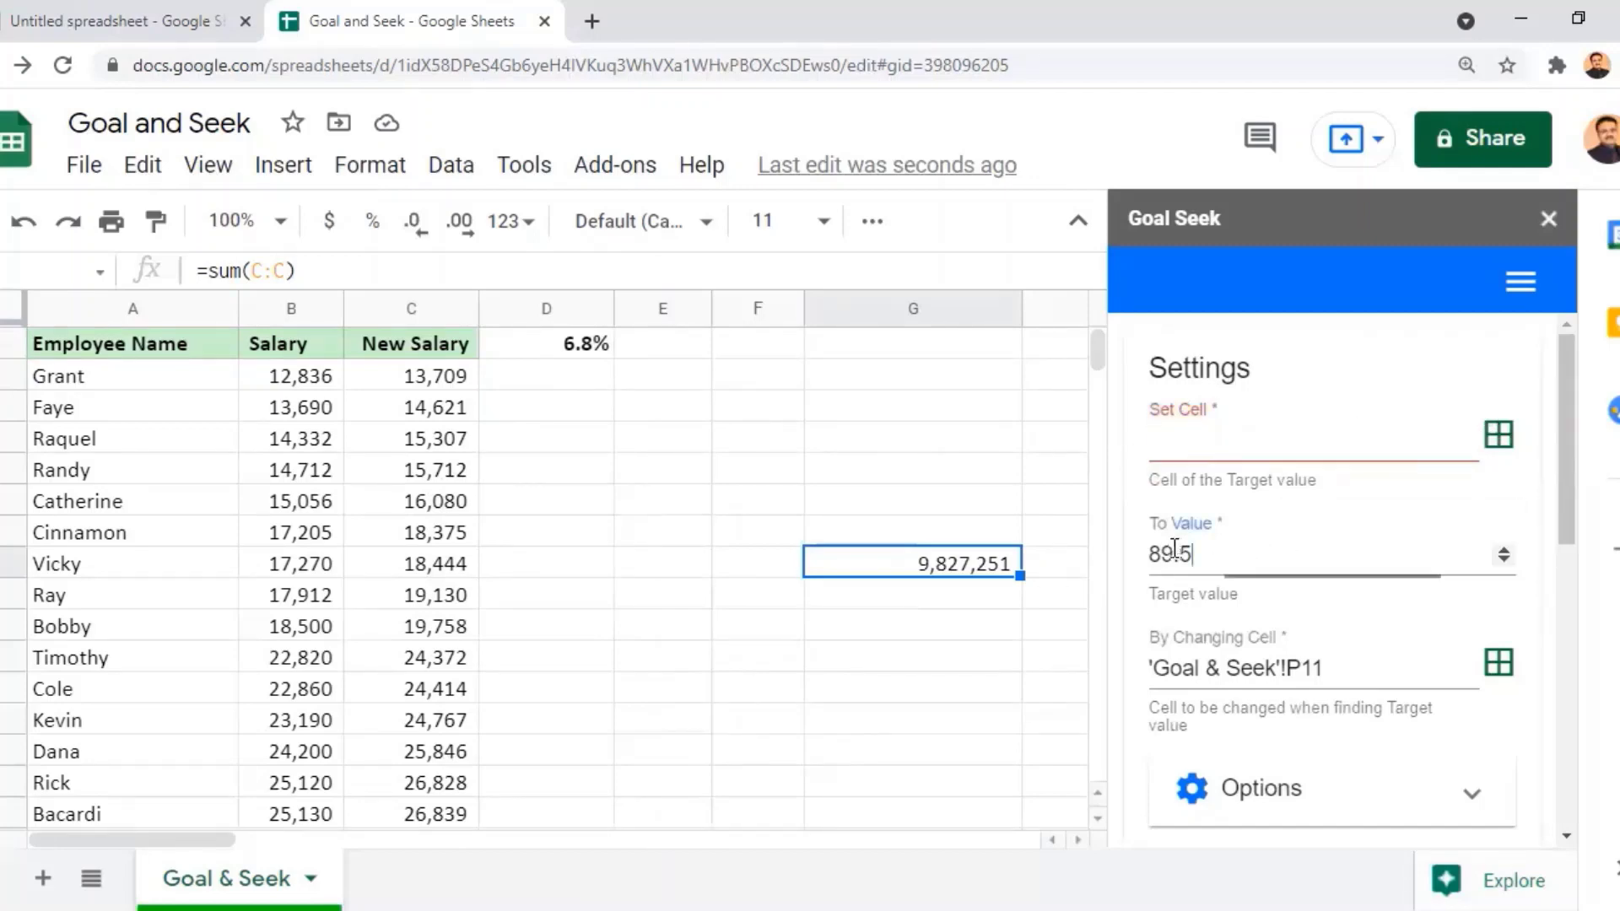
pyautogui.moveTo(1194, 554); pyautogui.dragTo(1105, 566)
pyautogui.press('BackSpace')
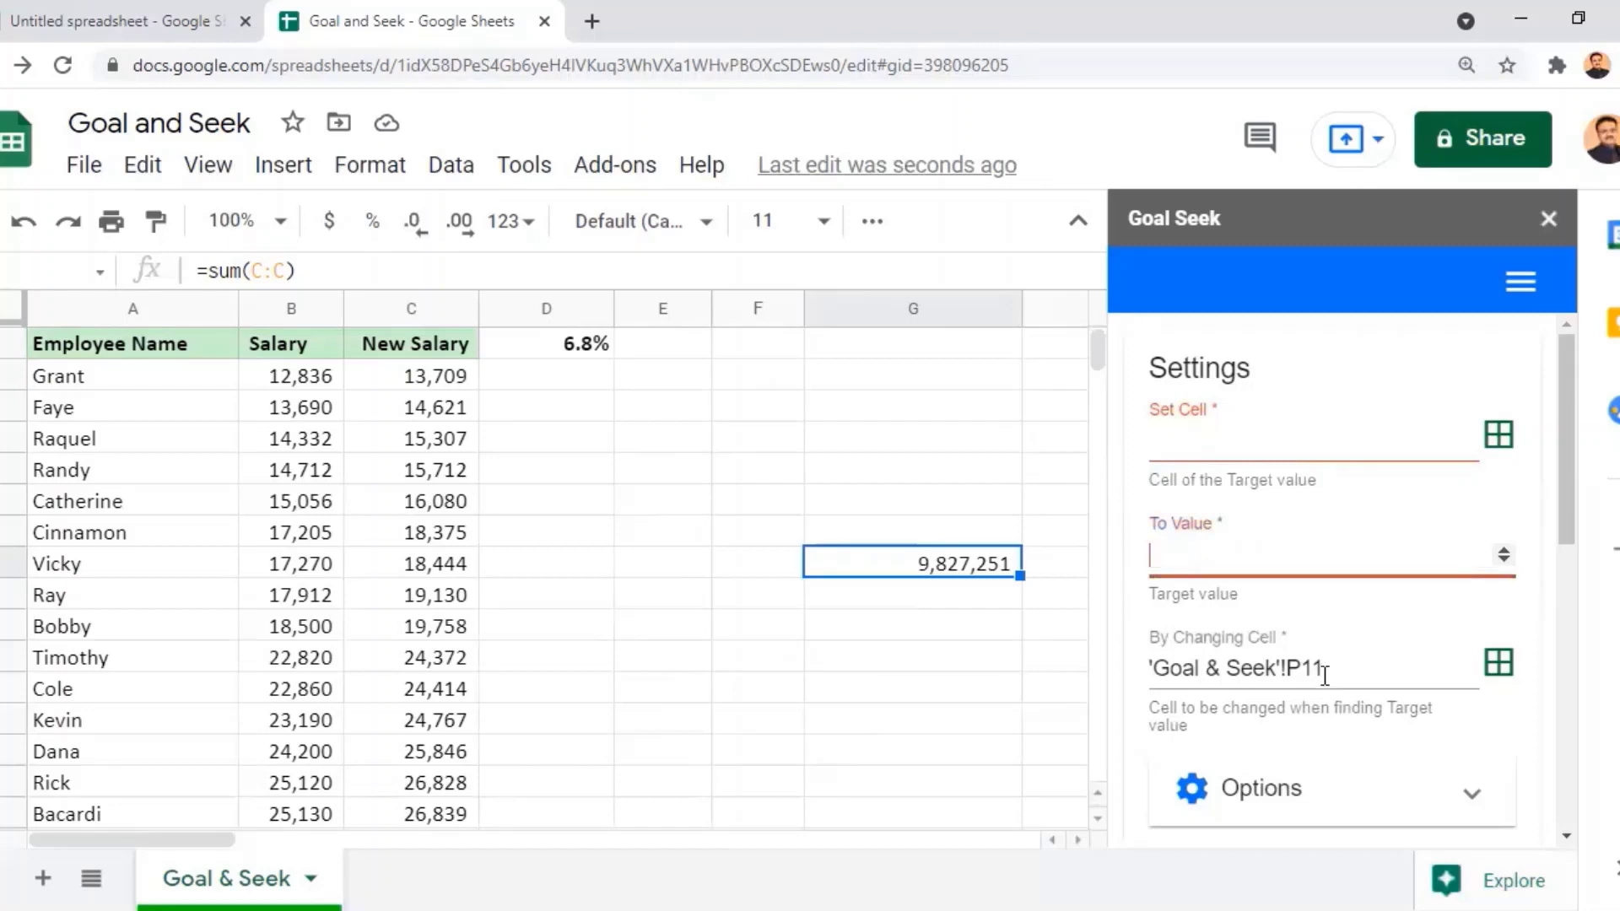
pyautogui.moveTo(1325, 674); pyautogui.dragTo(1082, 695)
pyautogui.press('BackSpace')
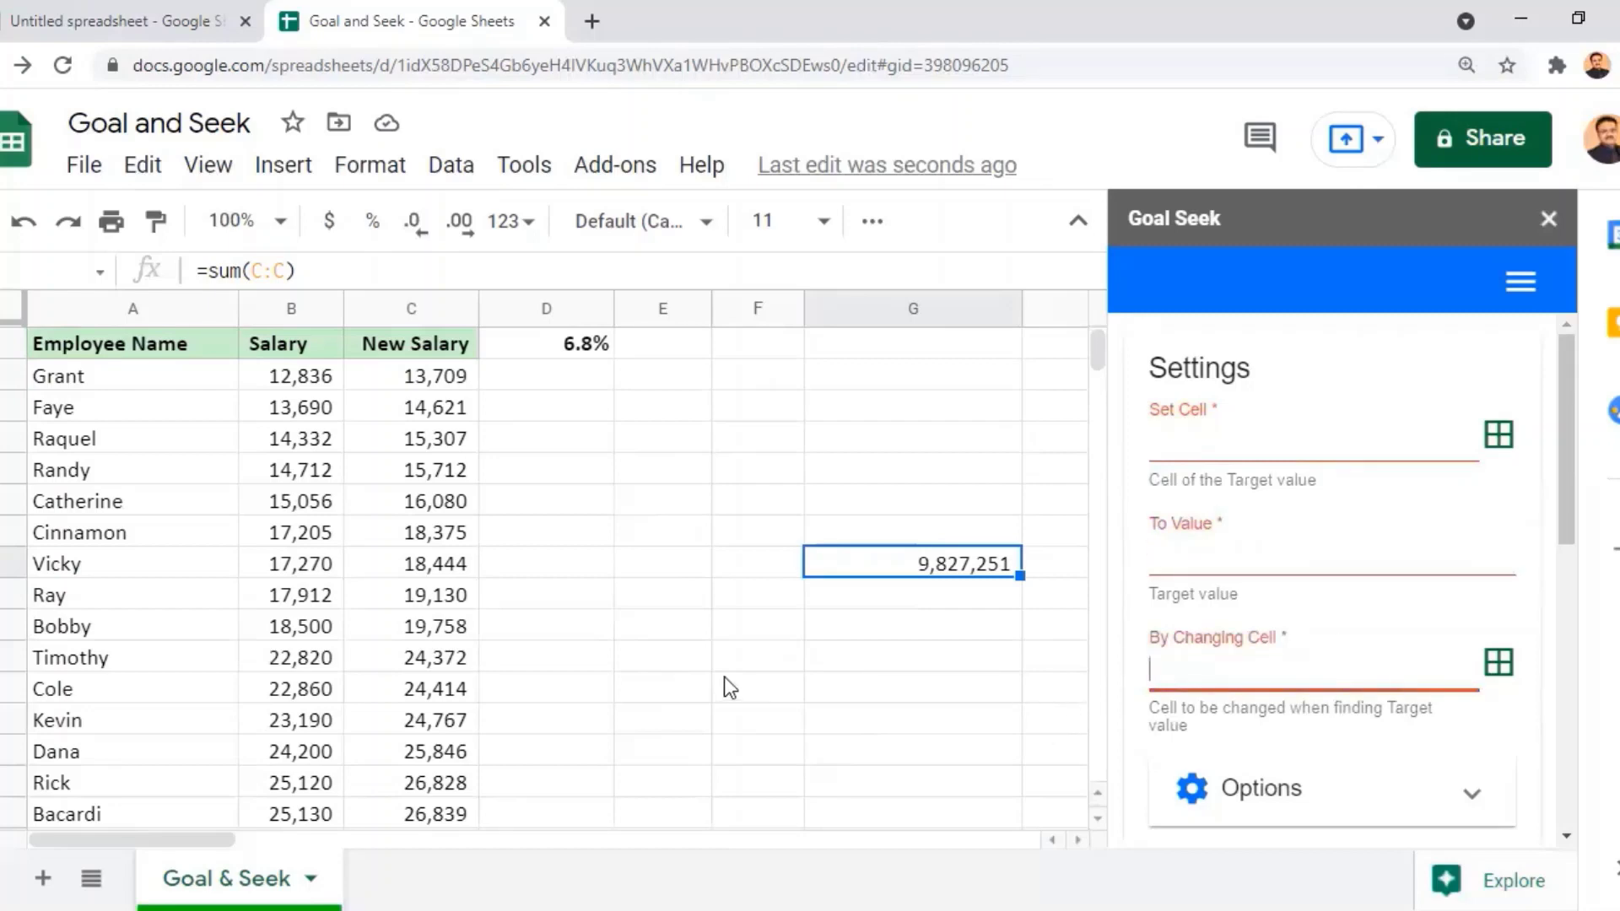
# Use the salary total in G8 as the Goal Seek set cell with a target value of 10000000.
pyautogui.click(724, 677)
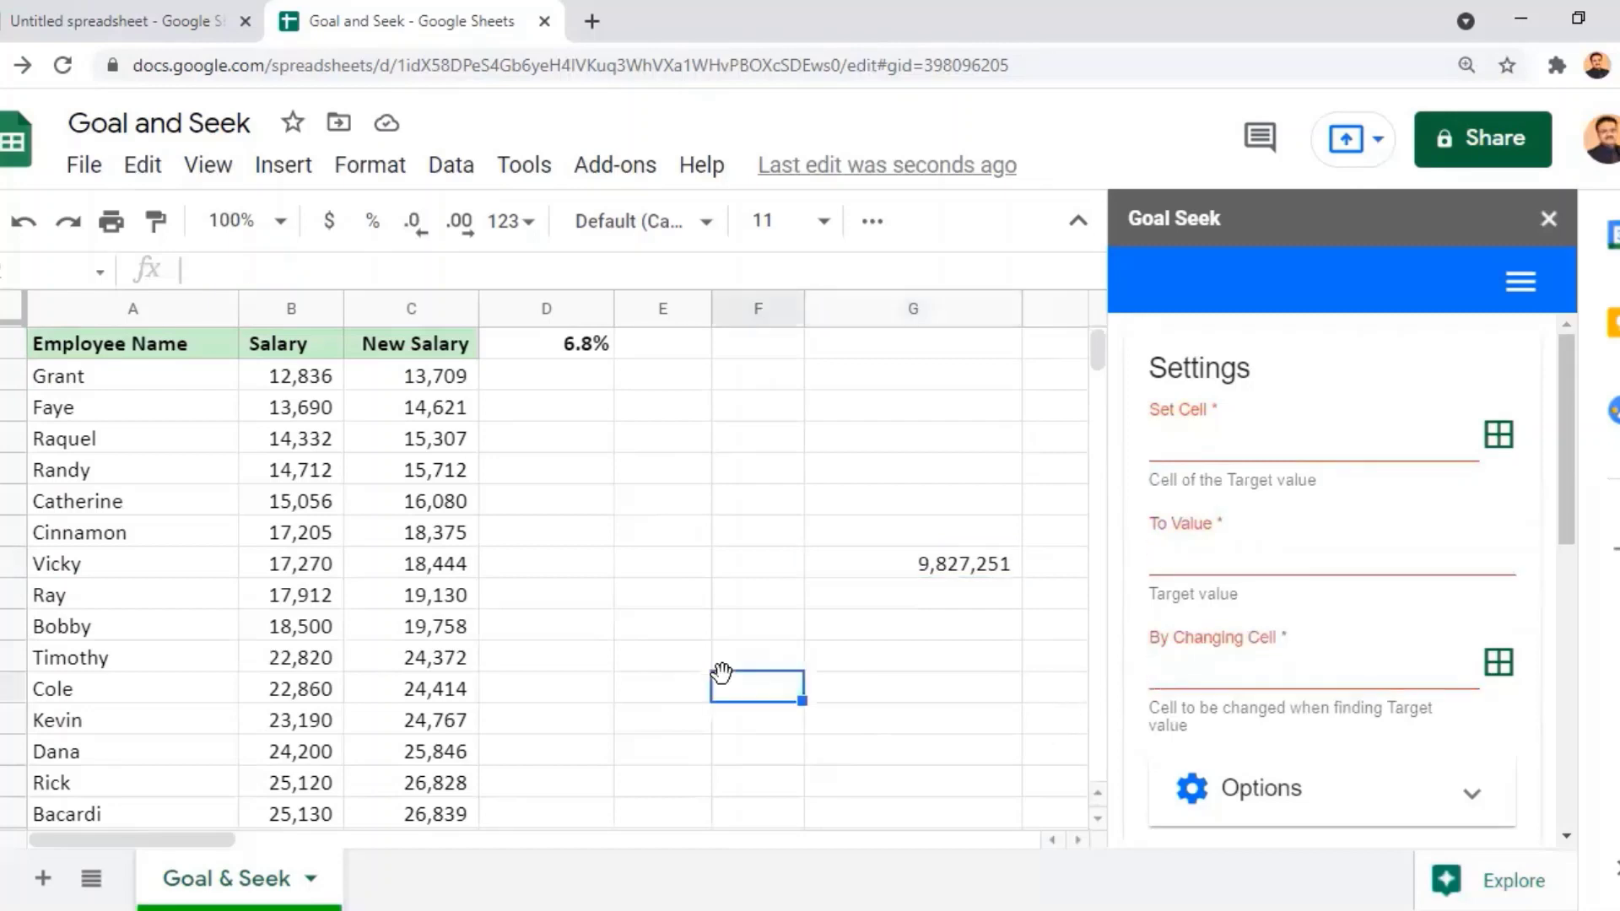
pyautogui.click(942, 557)
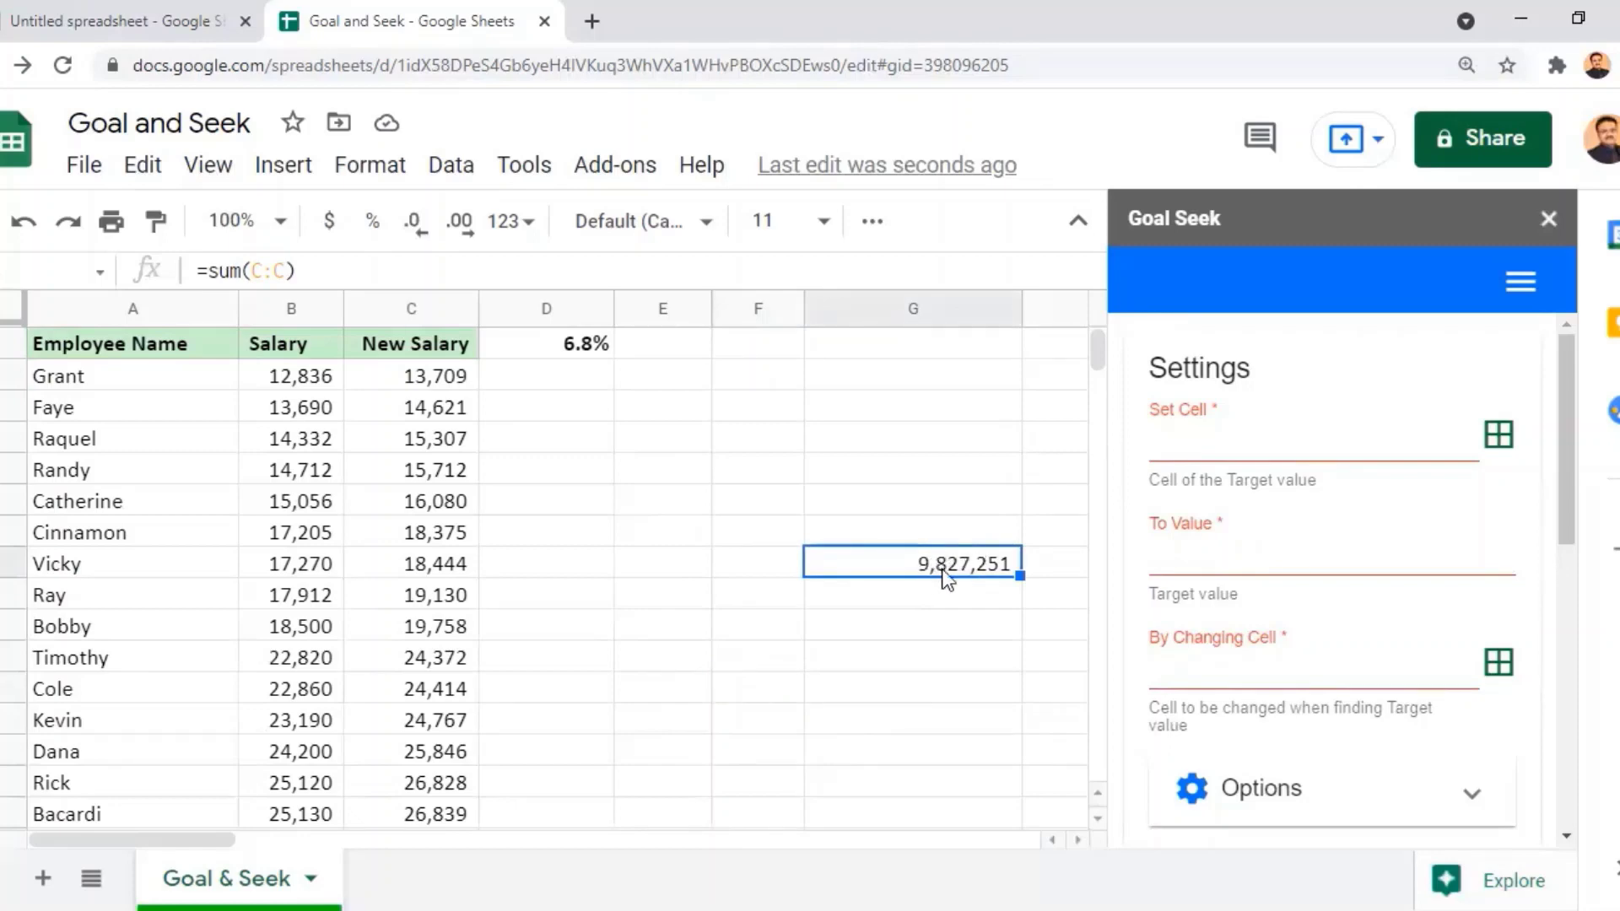
pyautogui.click(1207, 442)
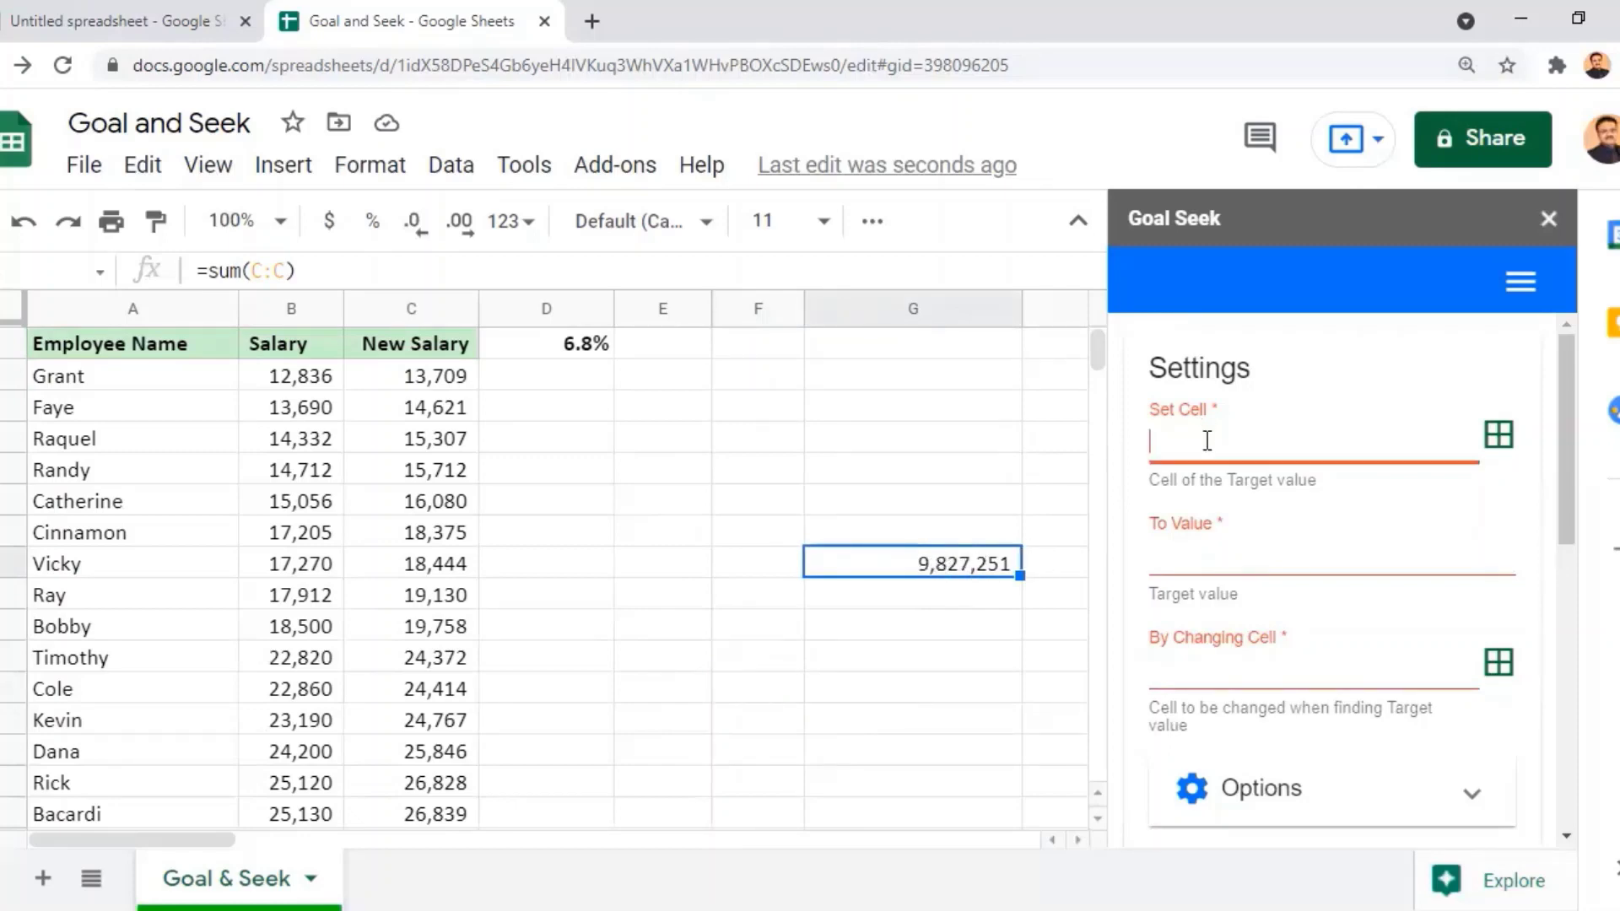
pyautogui.click(1507, 438)
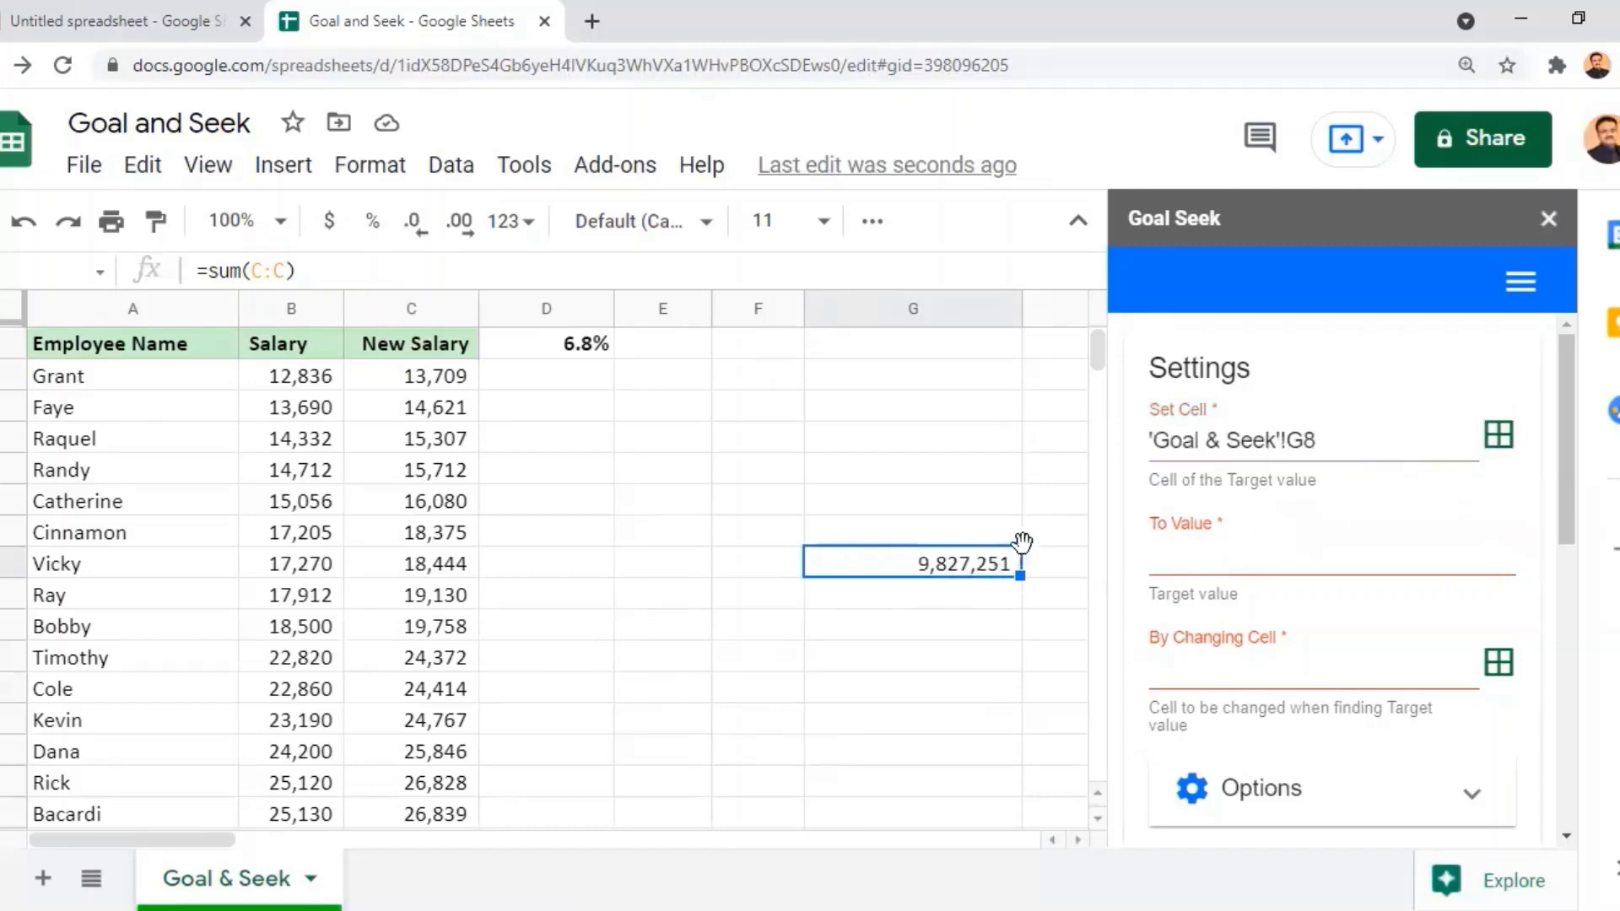
pyautogui.click(1166, 561)
pyautogui.write('1000')
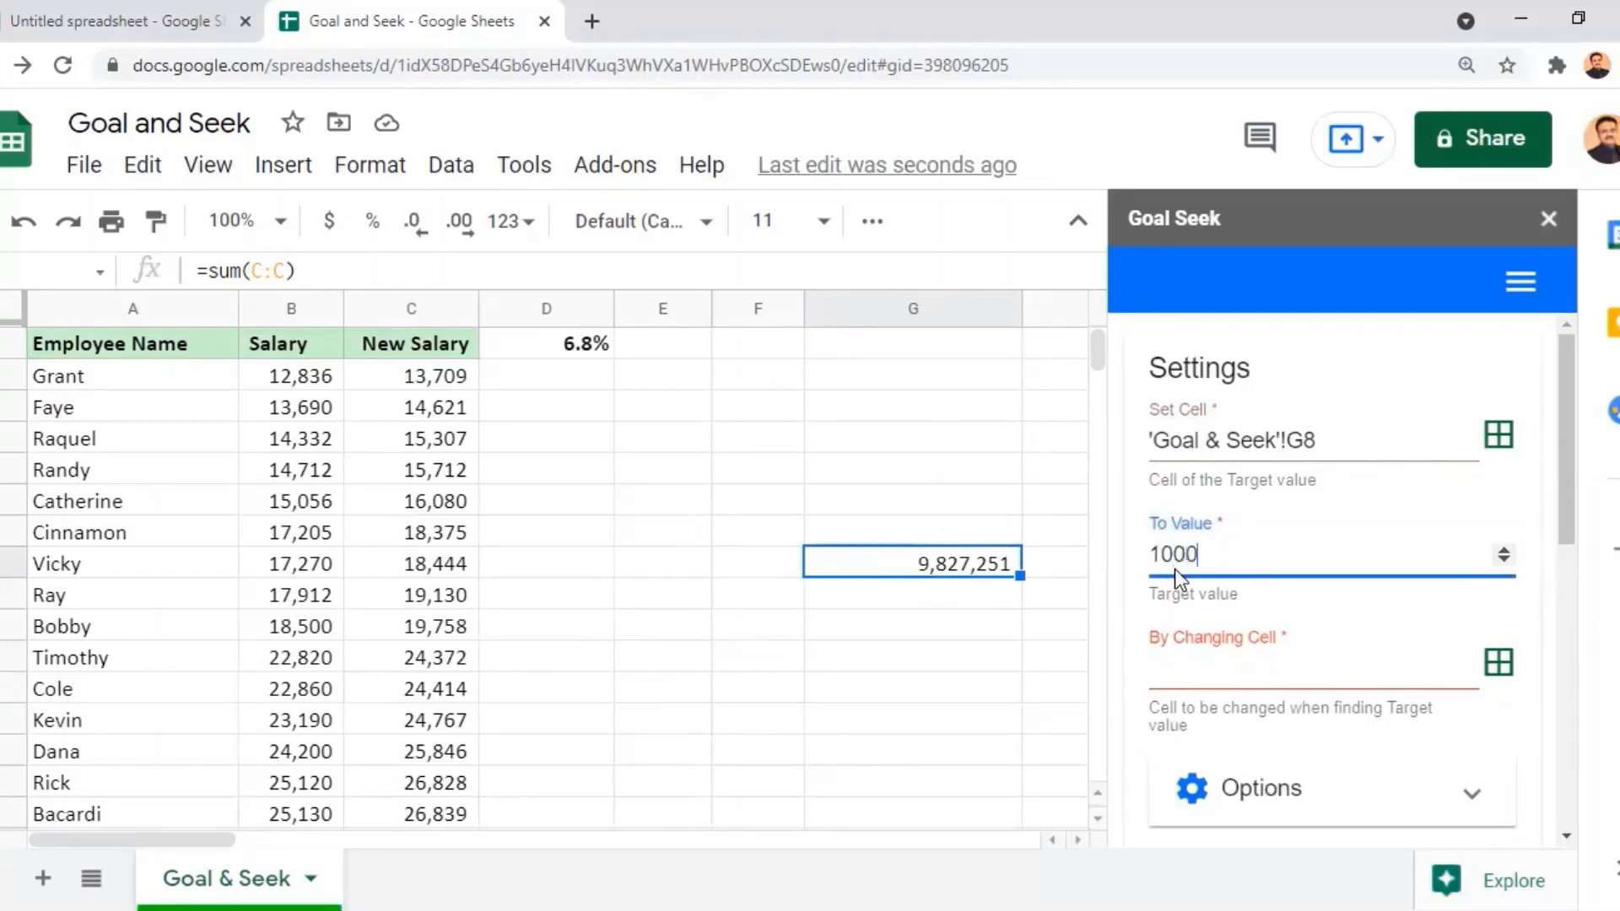
pyautogui.write('0000')
# Assign the increase percentage in D1 as the Goal Seek changing cell.
pyautogui.click(1176, 674)
pyautogui.click(574, 348)
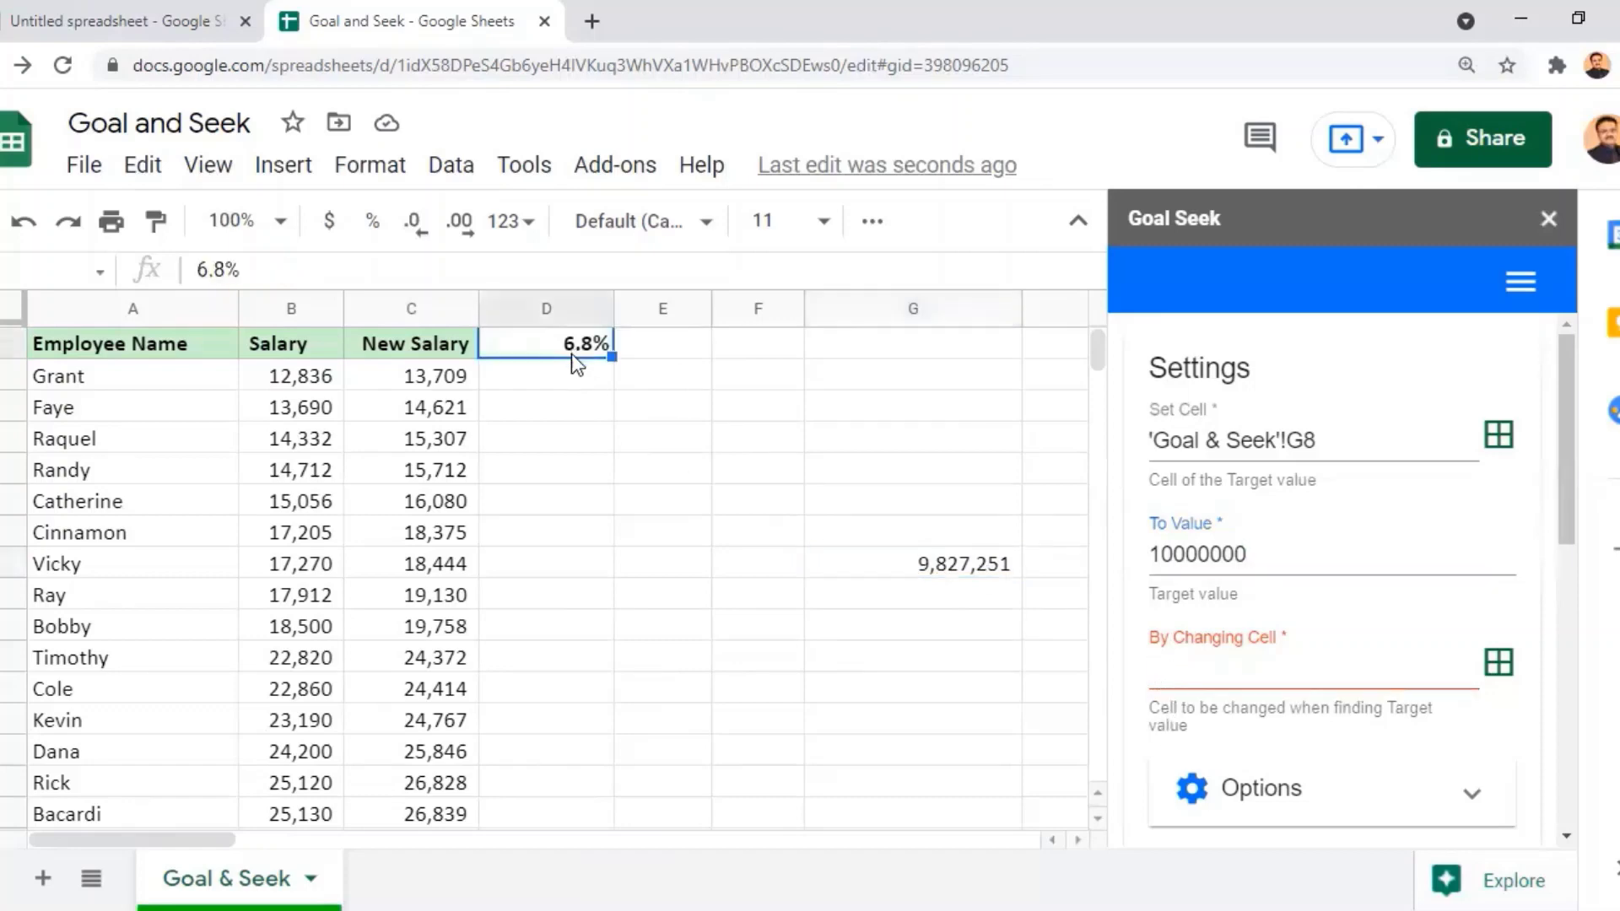
pyautogui.click(1496, 672)
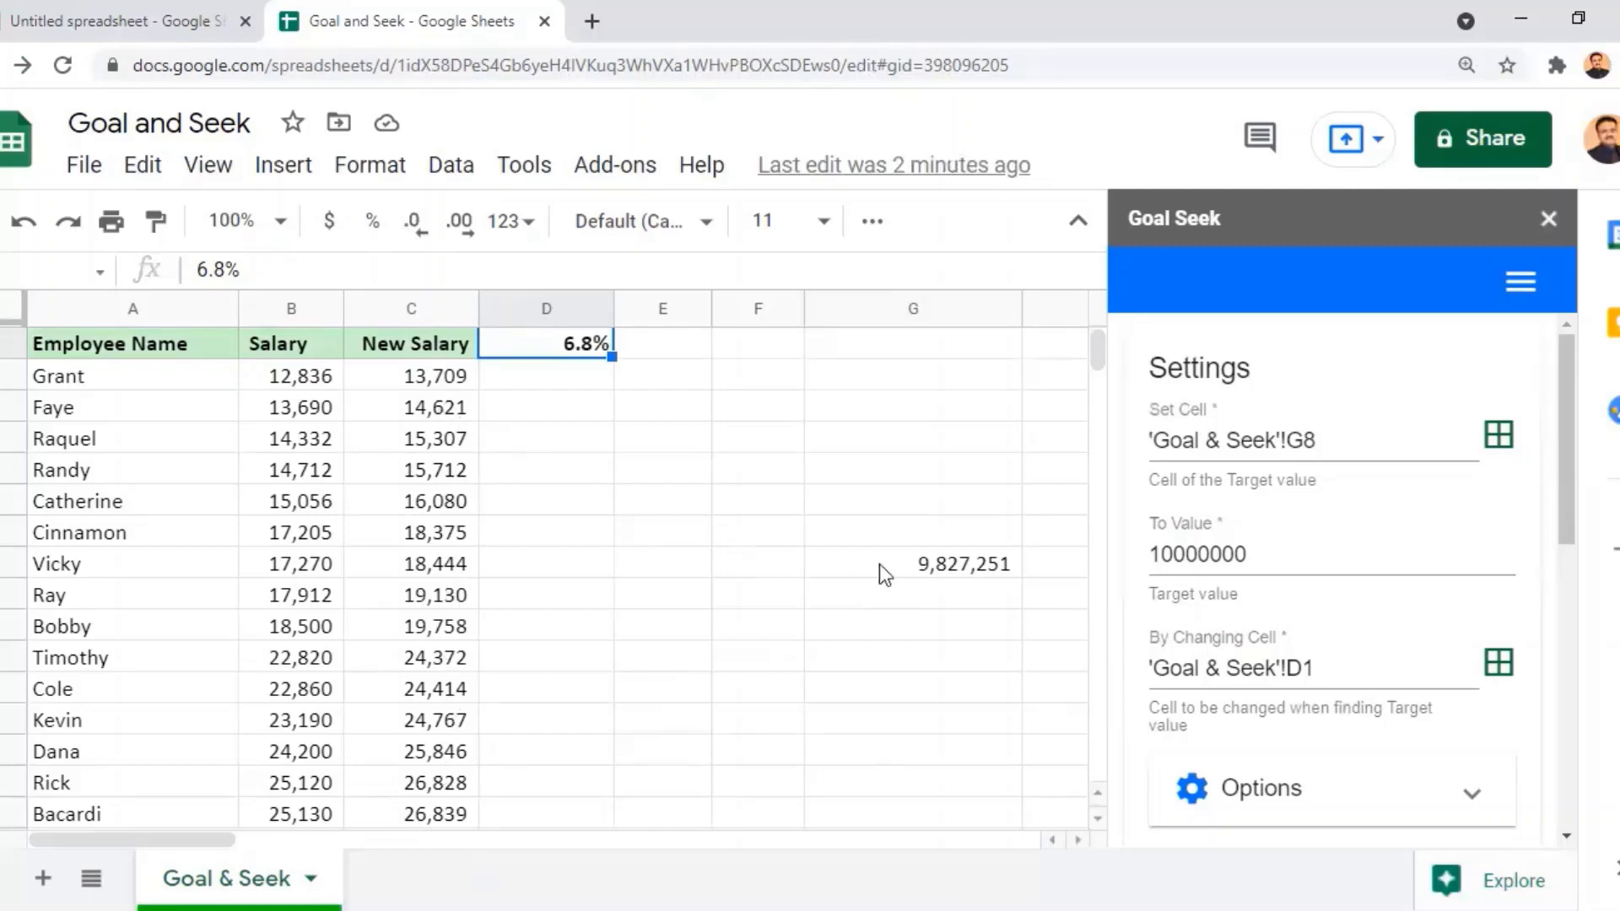
# Check the total and increase percentage cells, and solve the salary goal seek.
pyautogui.click(961, 564)
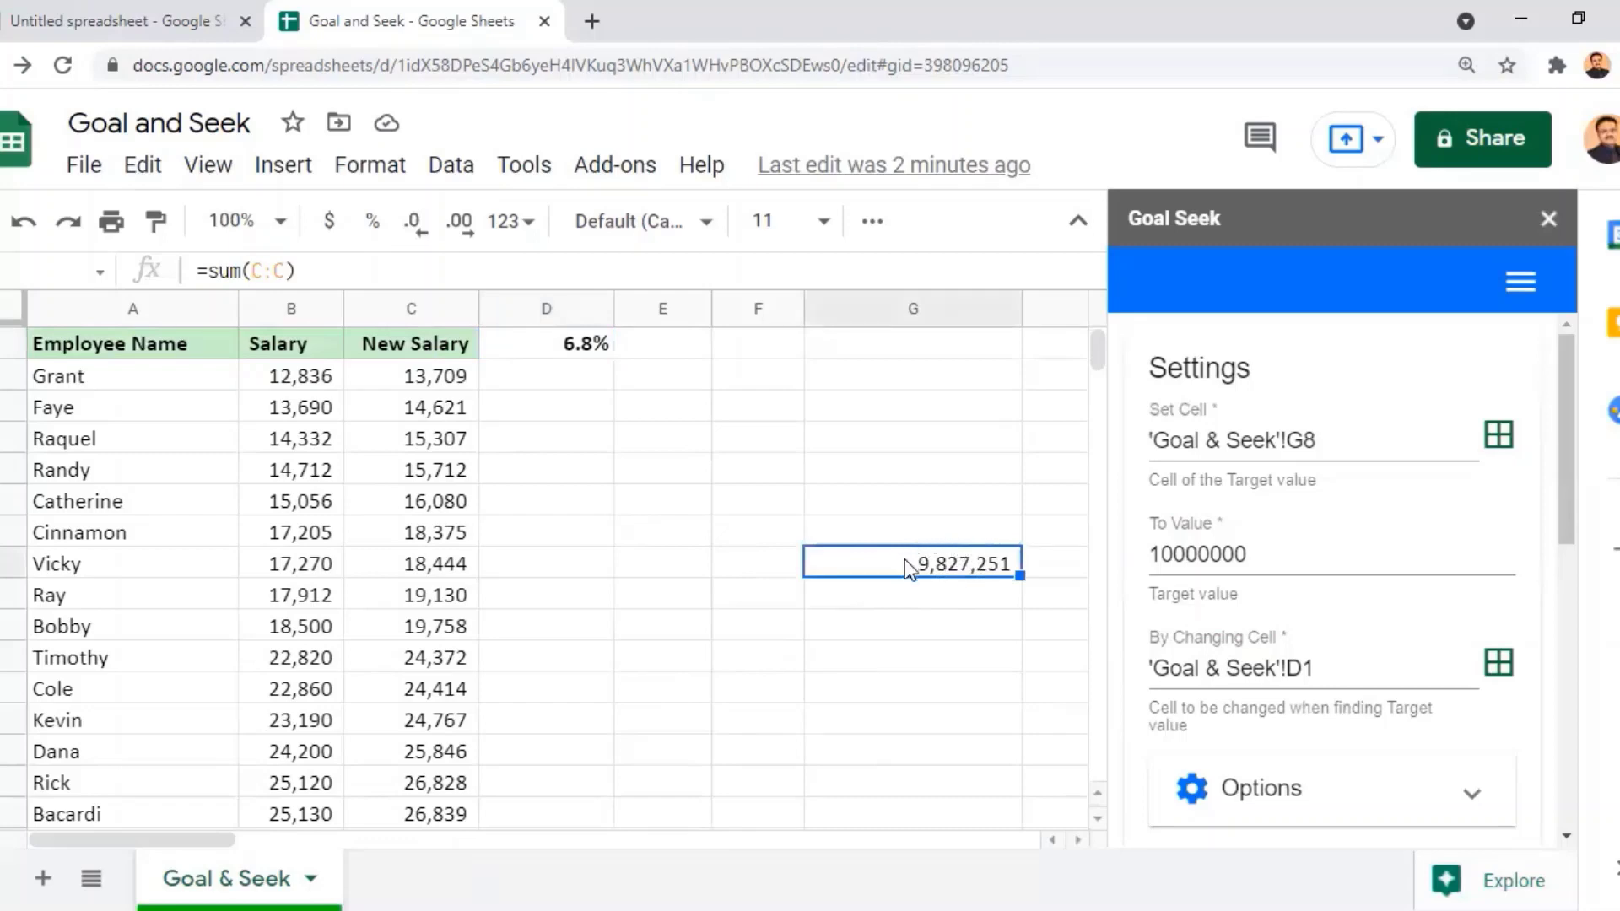
pyautogui.click(578, 348)
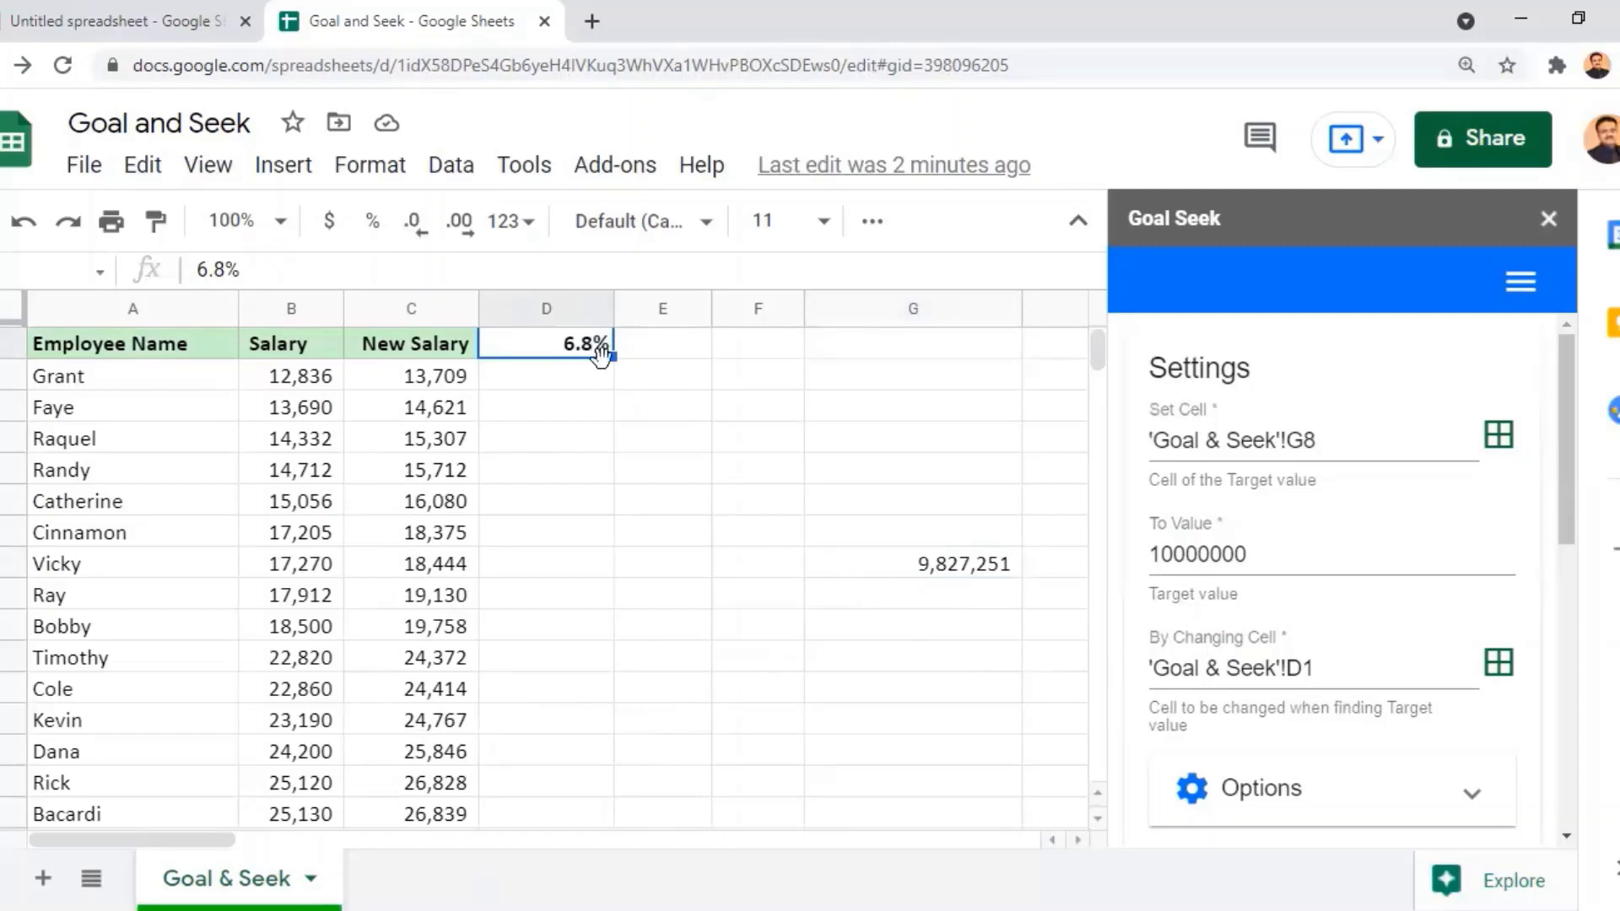
pyautogui.moveTo(1570, 517); pyautogui.dragTo(1545, 567)
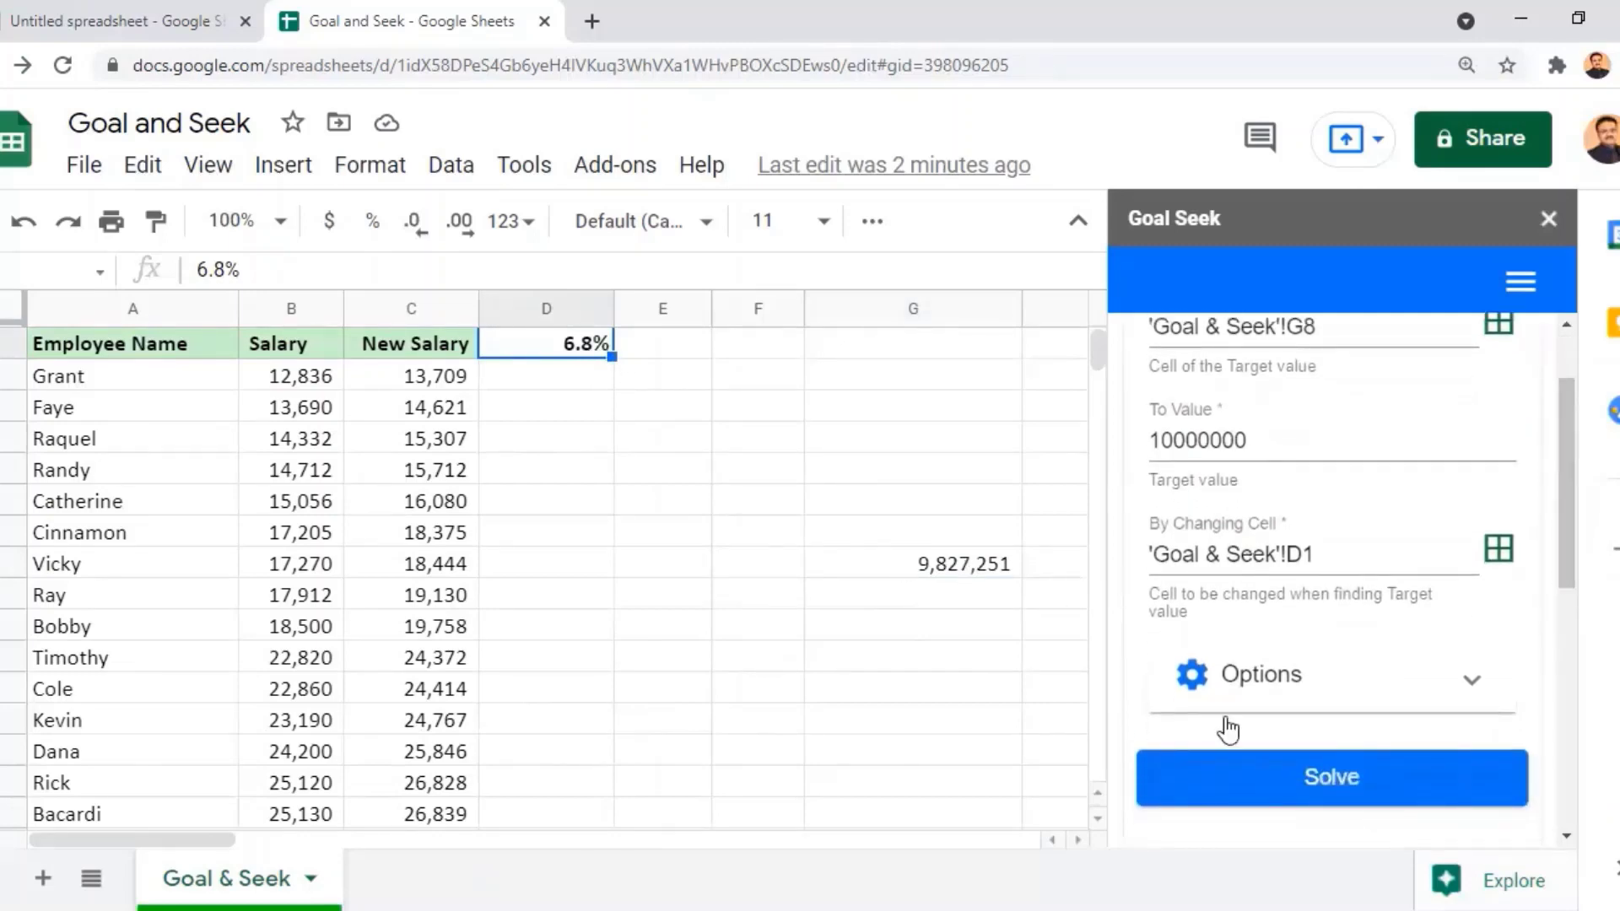
pyautogui.click(1262, 785)
pyautogui.moveTo(1567, 498); pyautogui.dragTo(1565, 454)
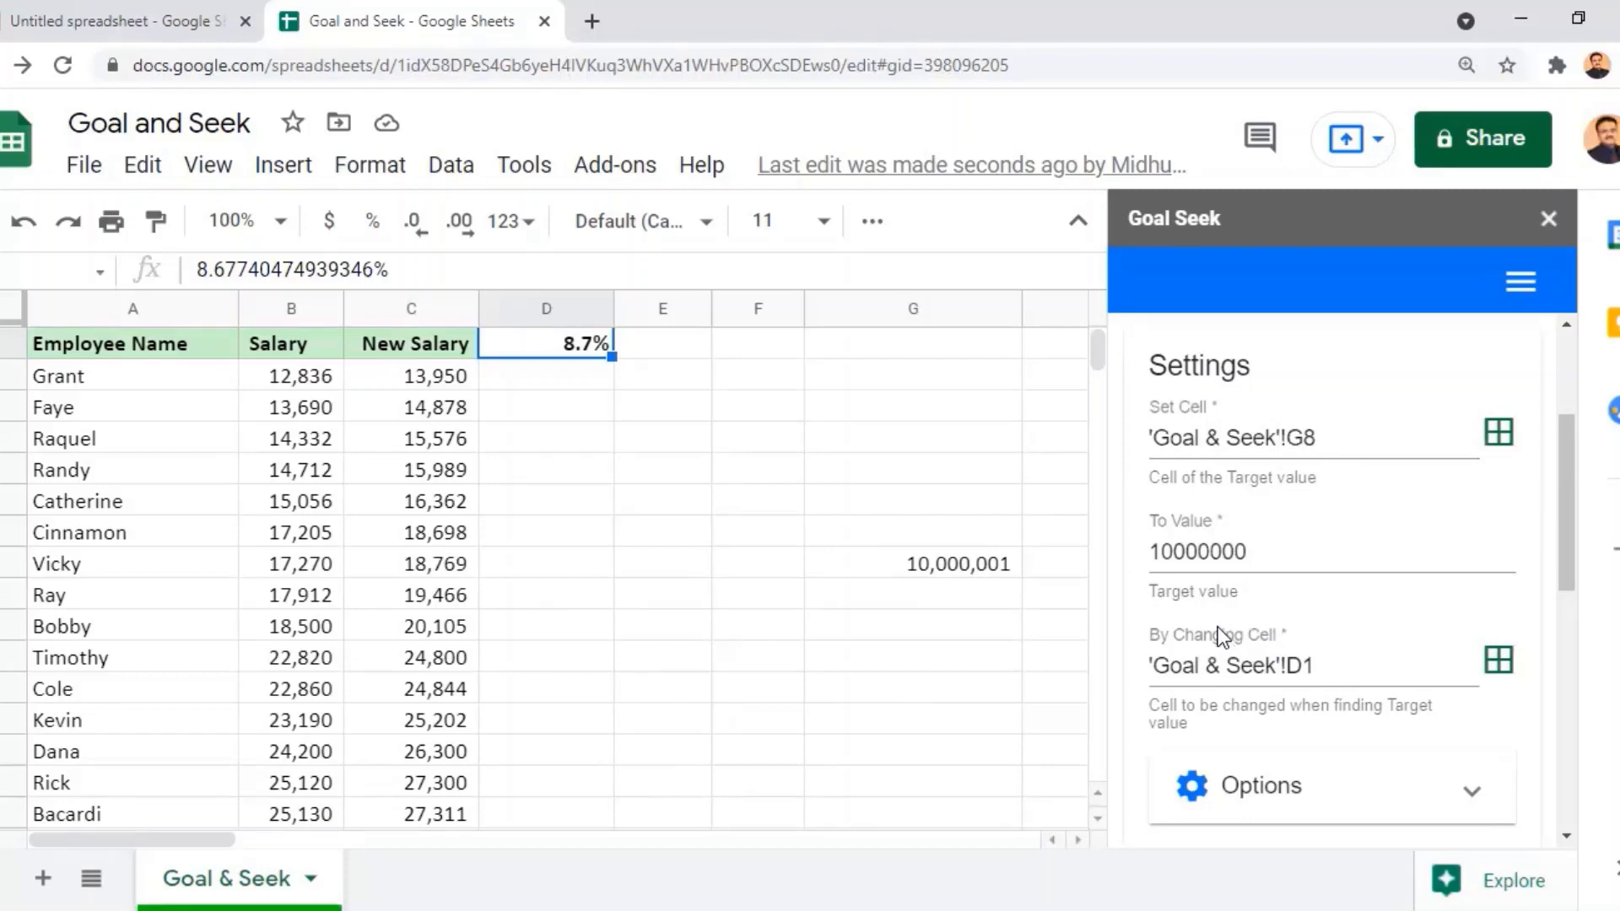
# Review the solved salary total in G8 and increase percentage in D1, and bring up the add-on options.
pyautogui.click(920, 643)
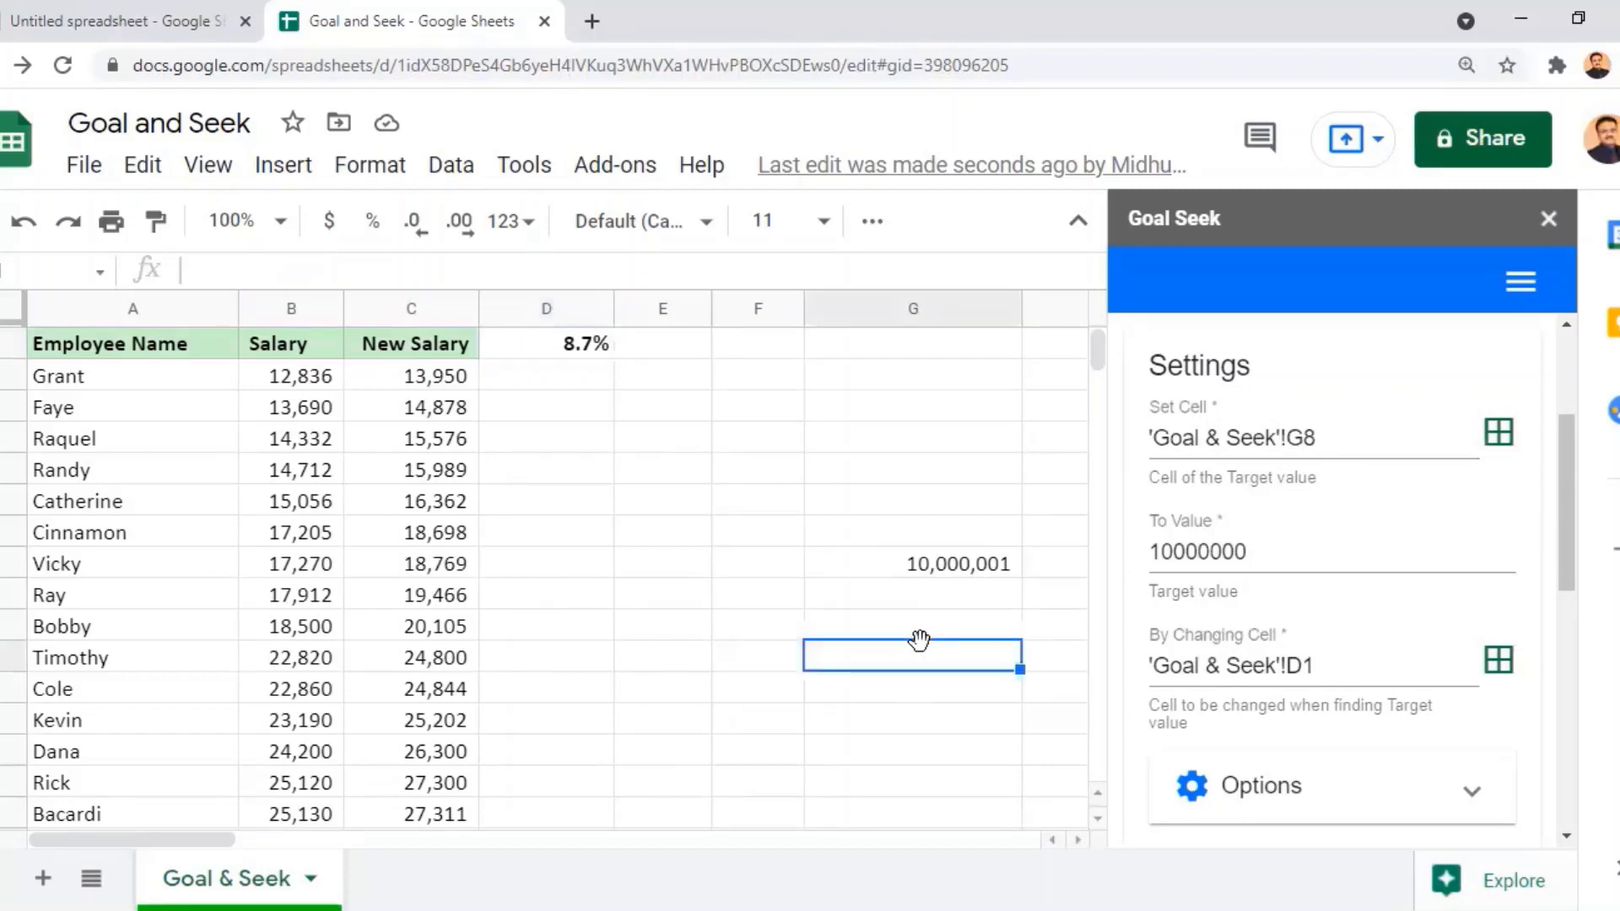
pyautogui.click(924, 632)
pyautogui.click(937, 570)
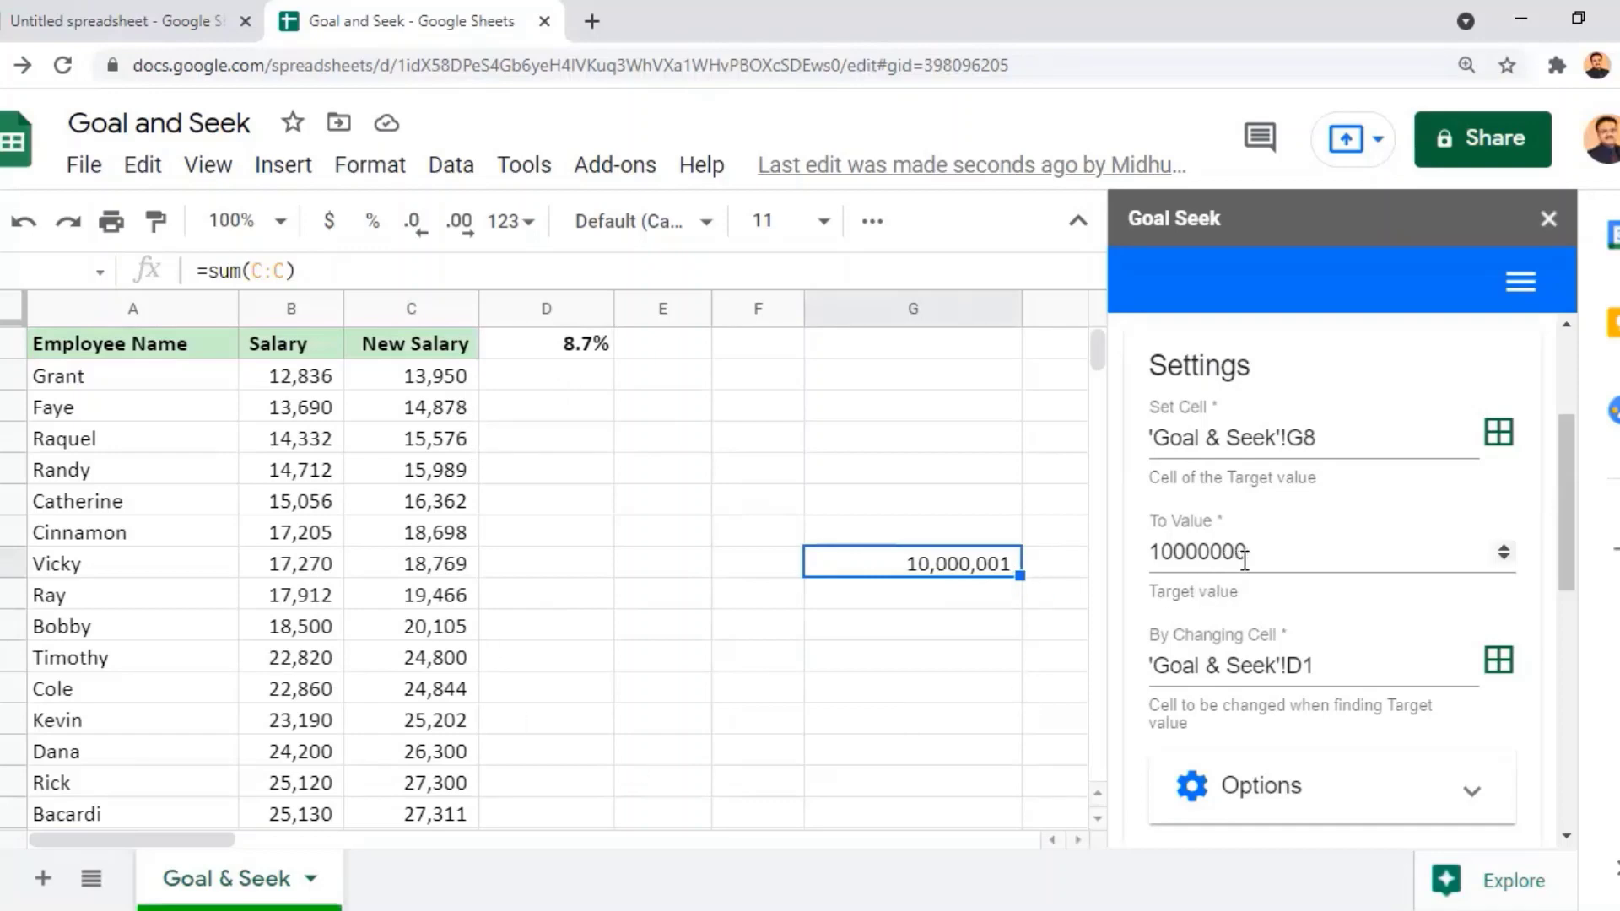
pyautogui.click(578, 345)
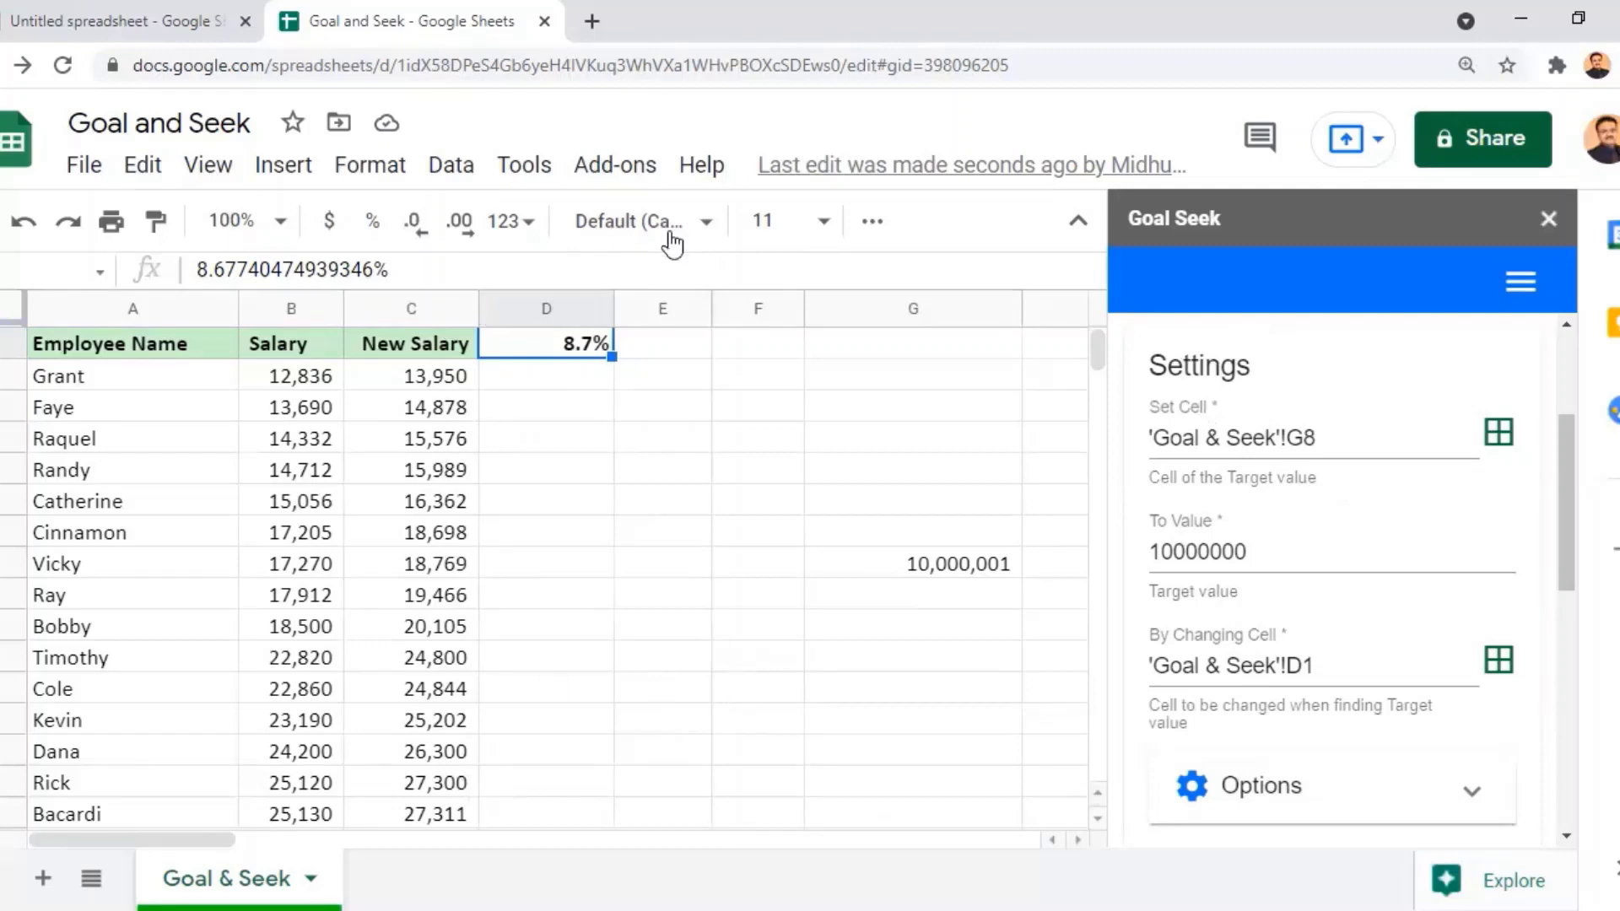
pyautogui.click(632, 174)
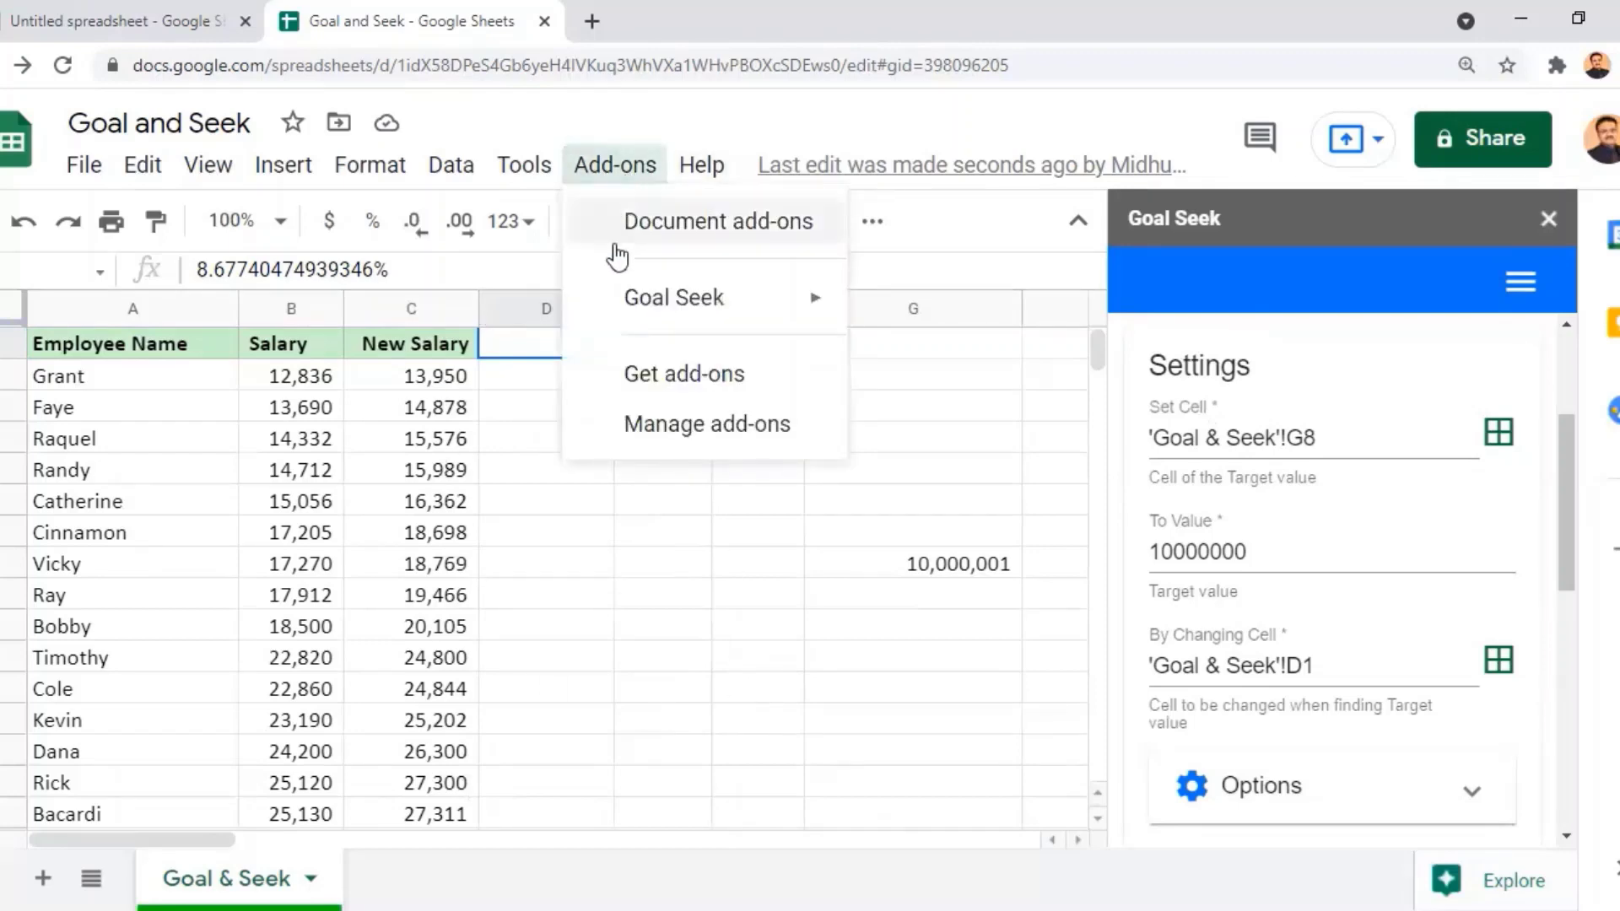